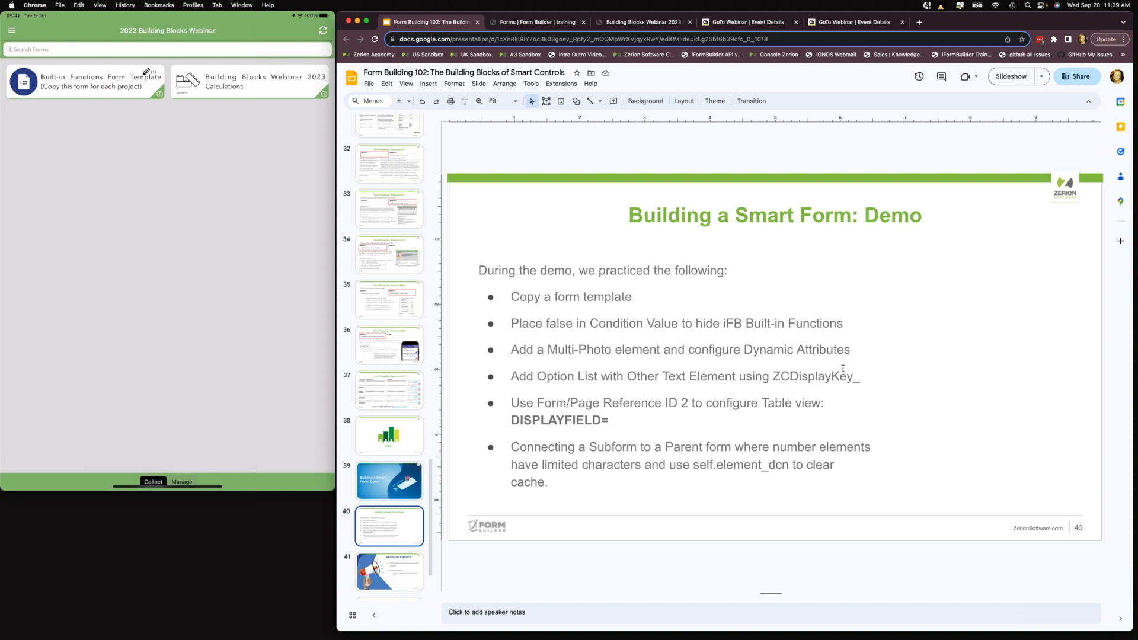
# Switch to the Form Builder site, reload it and log in with the username webinar and the account password
pyautogui.click(536, 22)
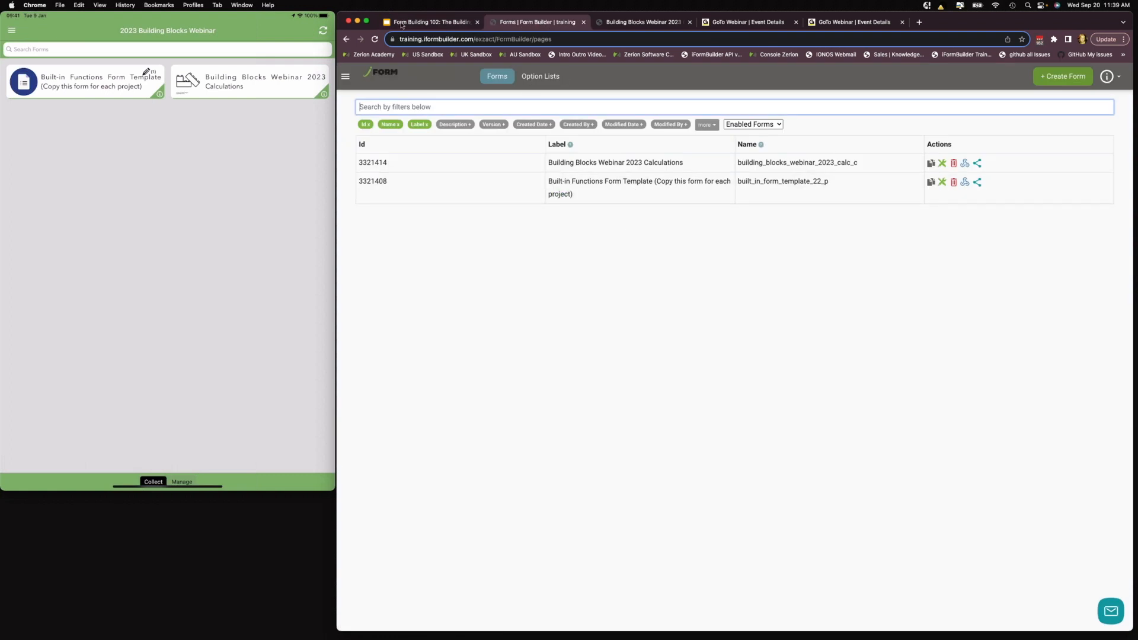
pyautogui.click(375, 39)
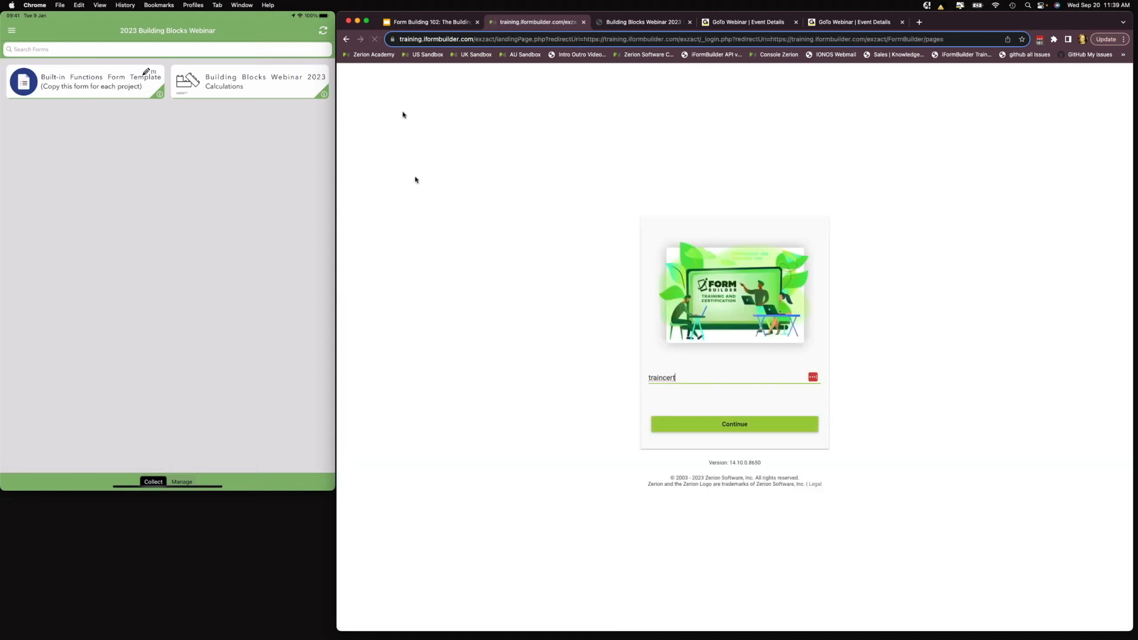
pyautogui.doubleClick(670, 379)
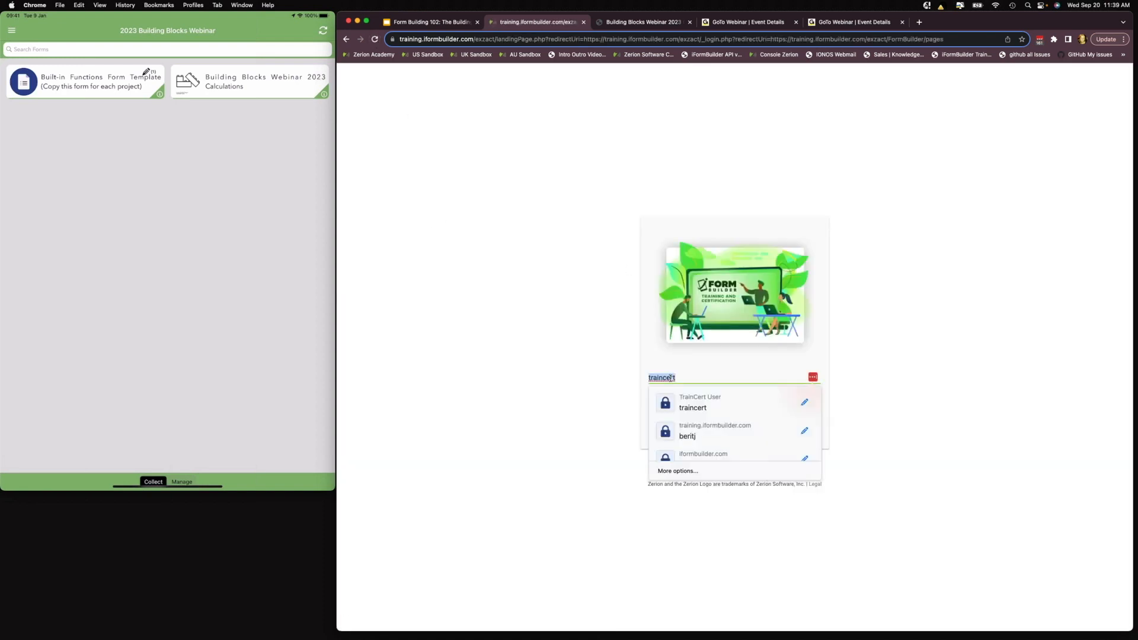
pyautogui.write('web')
pyautogui.click(735, 407)
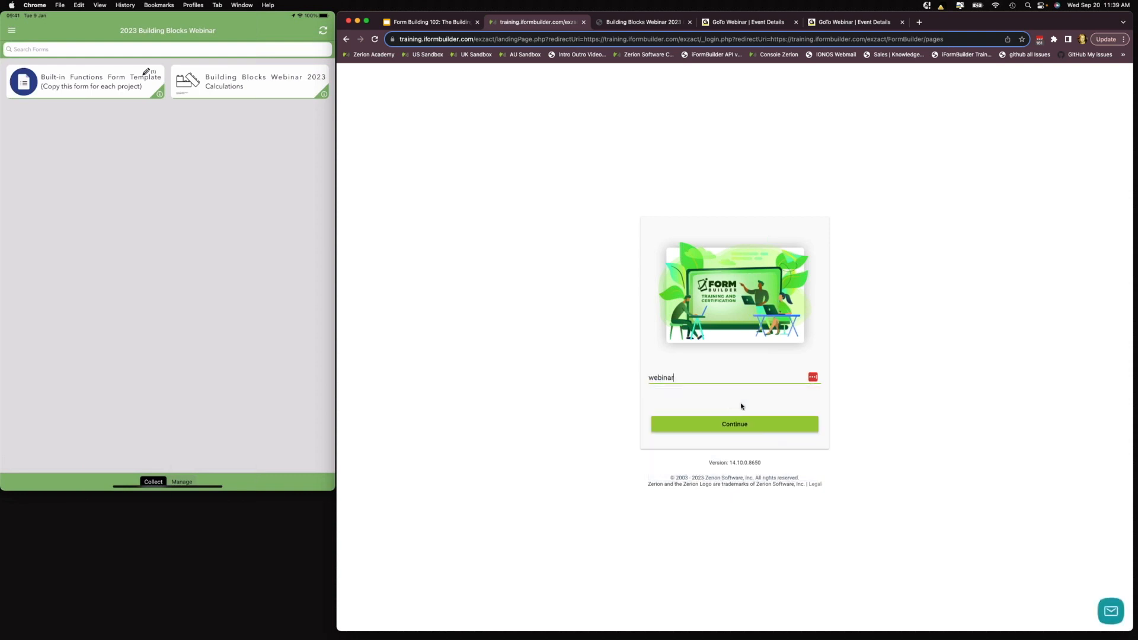
pyautogui.click(762, 424)
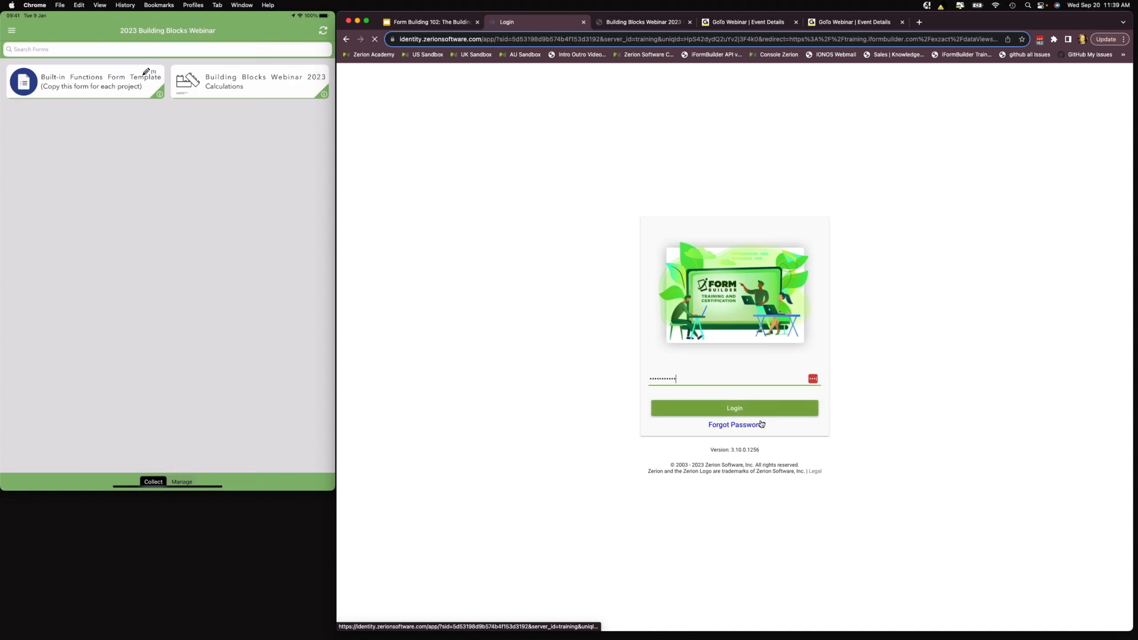
pyautogui.click(762, 407)
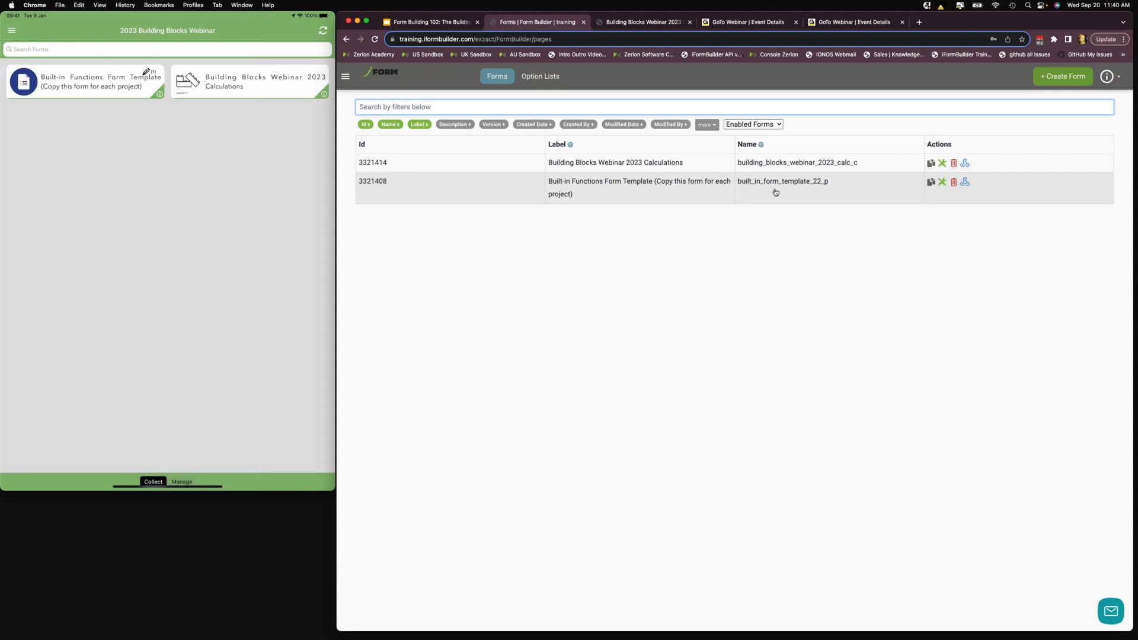
# Copy the Built-in Functions Form Template form and set the copy's form label to "Building Blocks Webinar 2023"
pyautogui.click(930, 184)
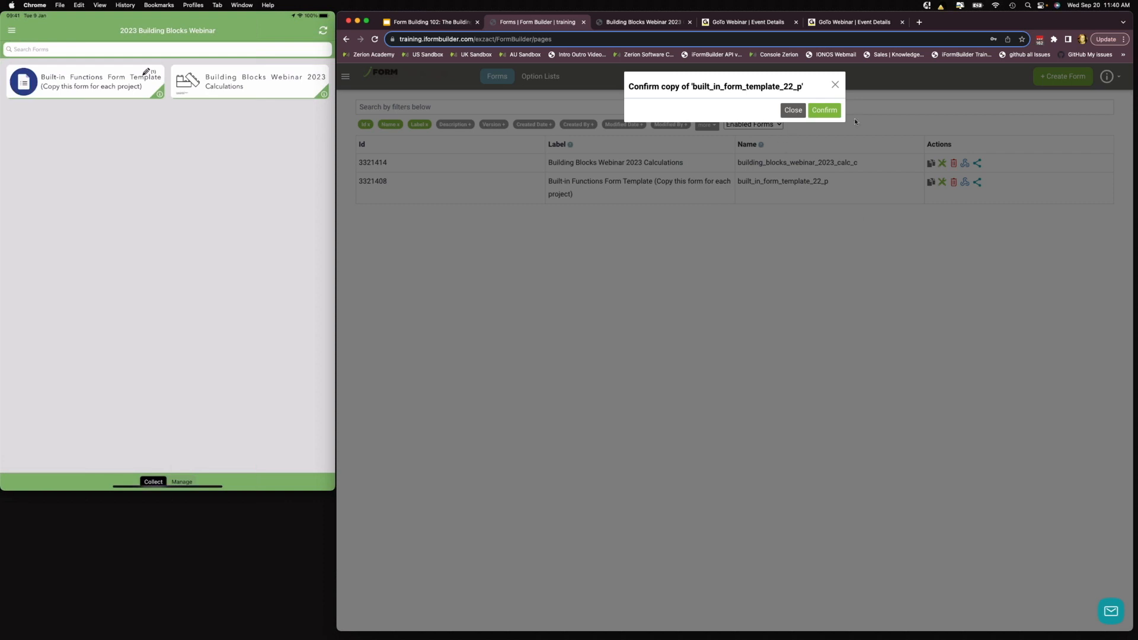
pyautogui.click(832, 111)
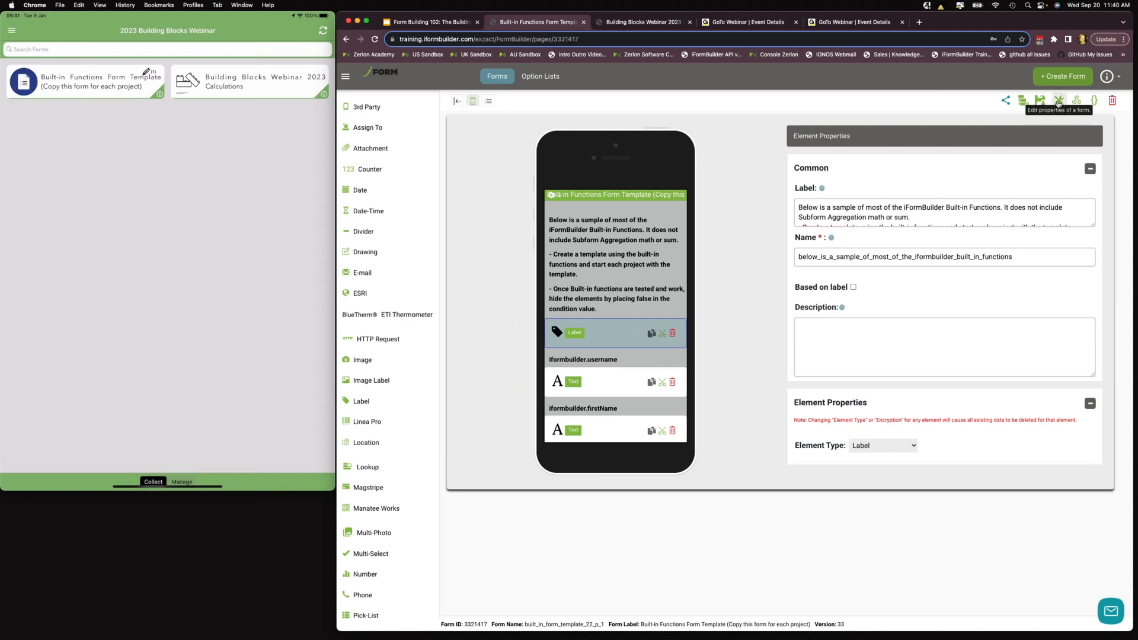
pyautogui.click(1058, 102)
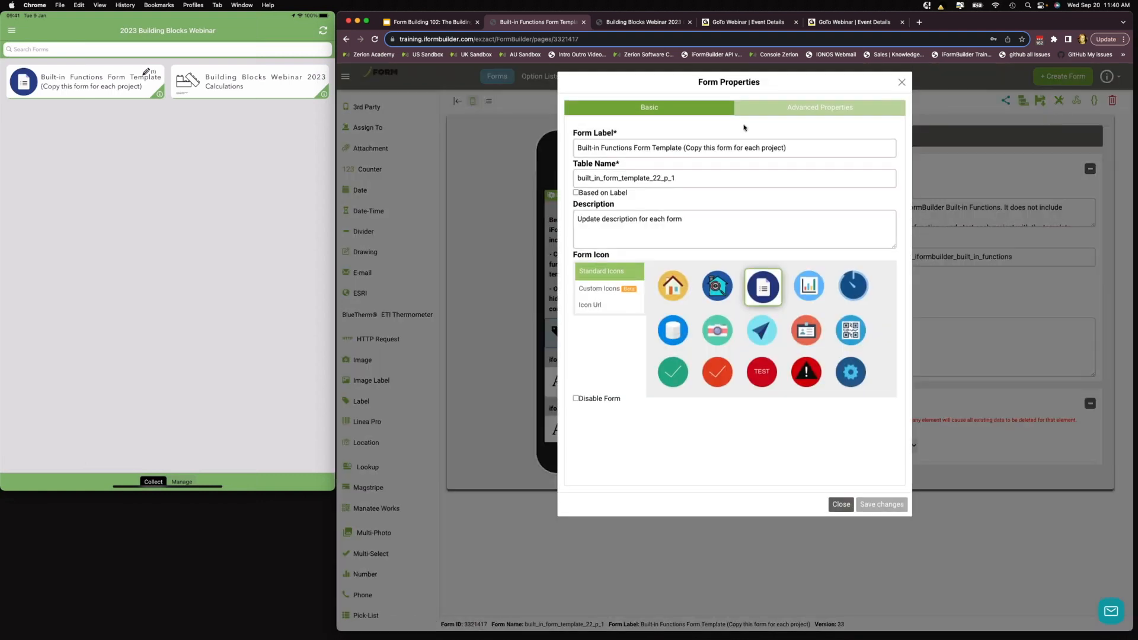
pyautogui.tripleClick(771, 148)
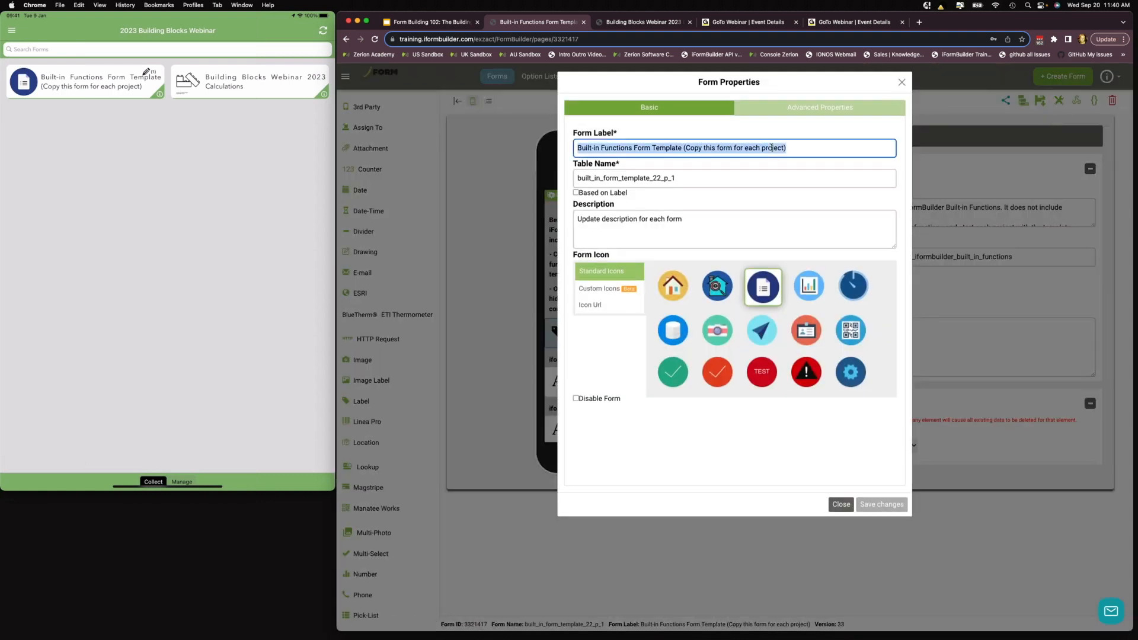
pyautogui.write('Buildi')
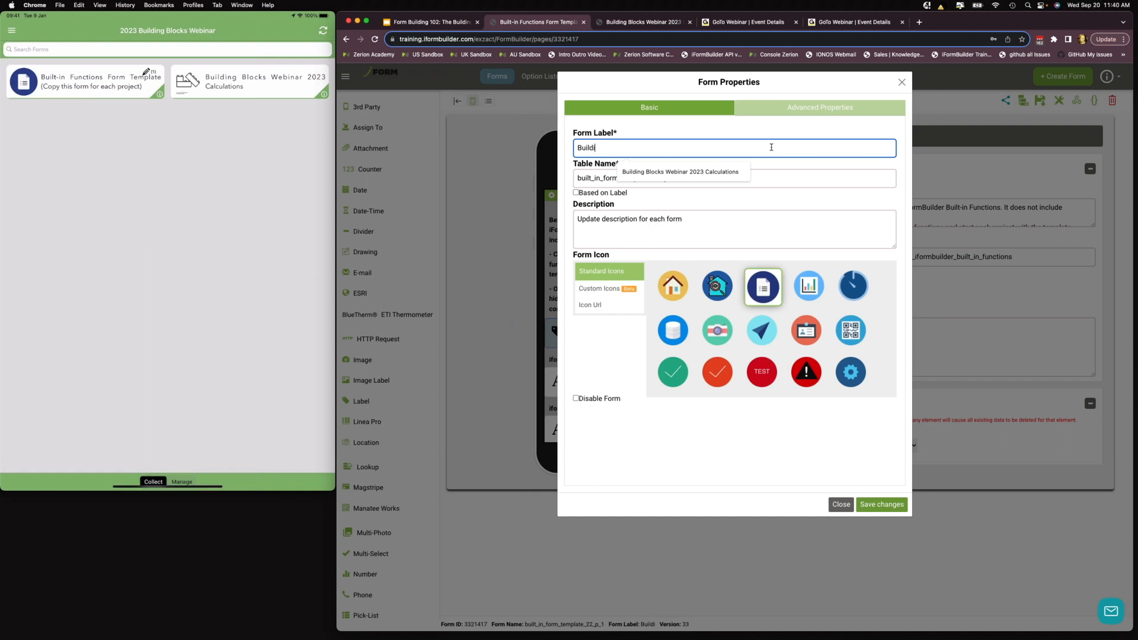
pyautogui.write('ng B')
pyautogui.click(736, 173)
pyautogui.moveTo(714, 147); pyautogui.dragTo(673, 147)
pyautogui.press('BackSpace')
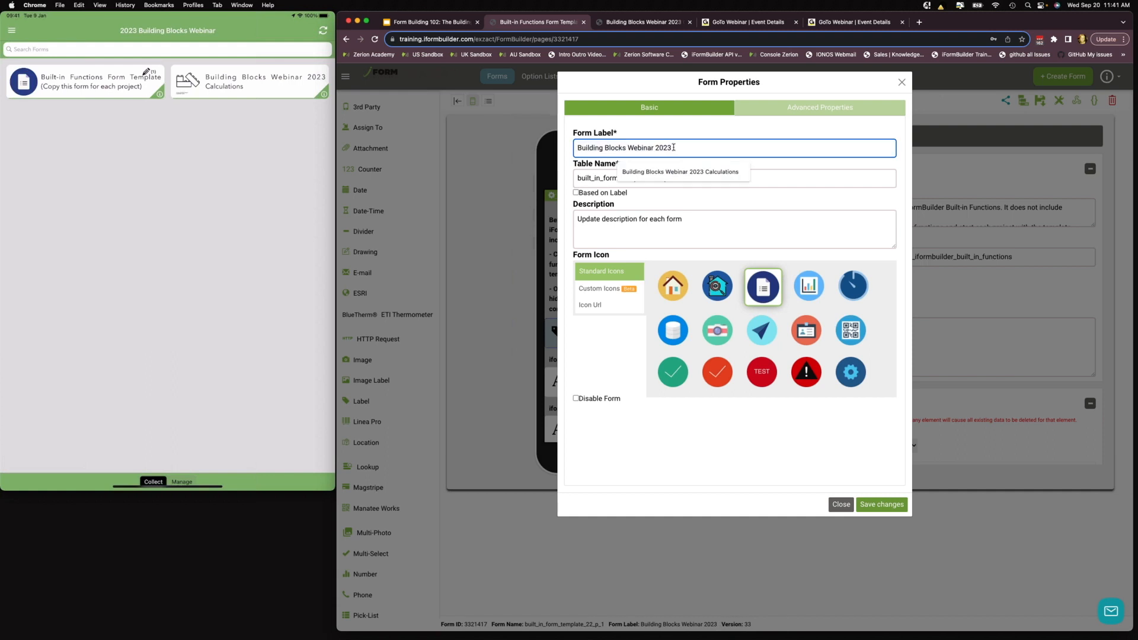
# Base the table name on the form label and append _p, giving building_blocks_webinar_2023_p
pyautogui.click(795, 176)
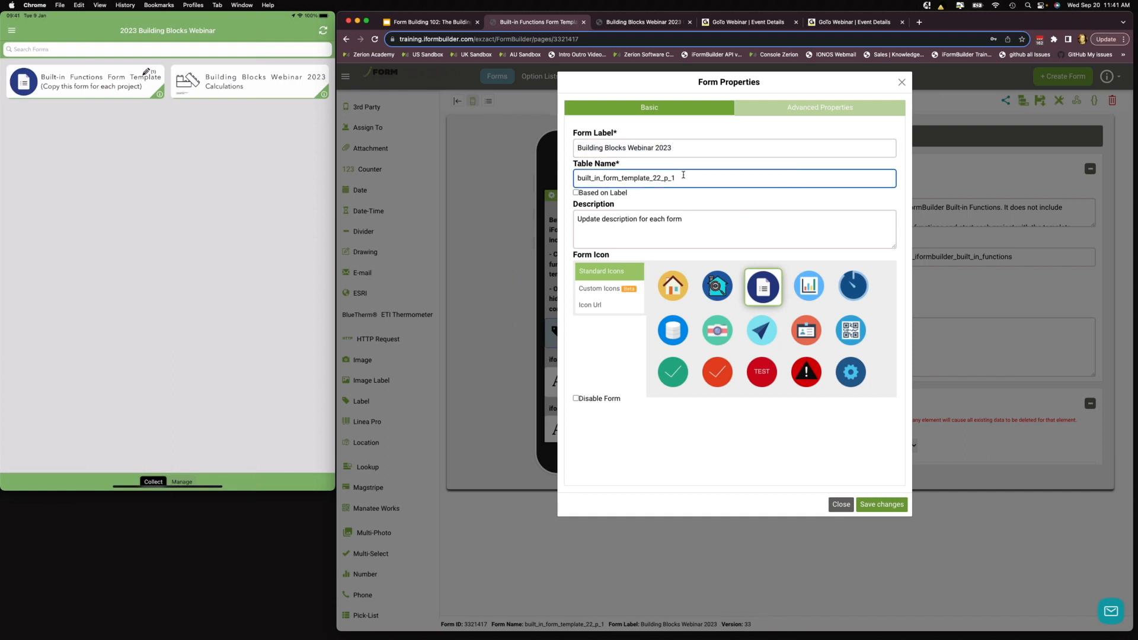
pyautogui.click(576, 193)
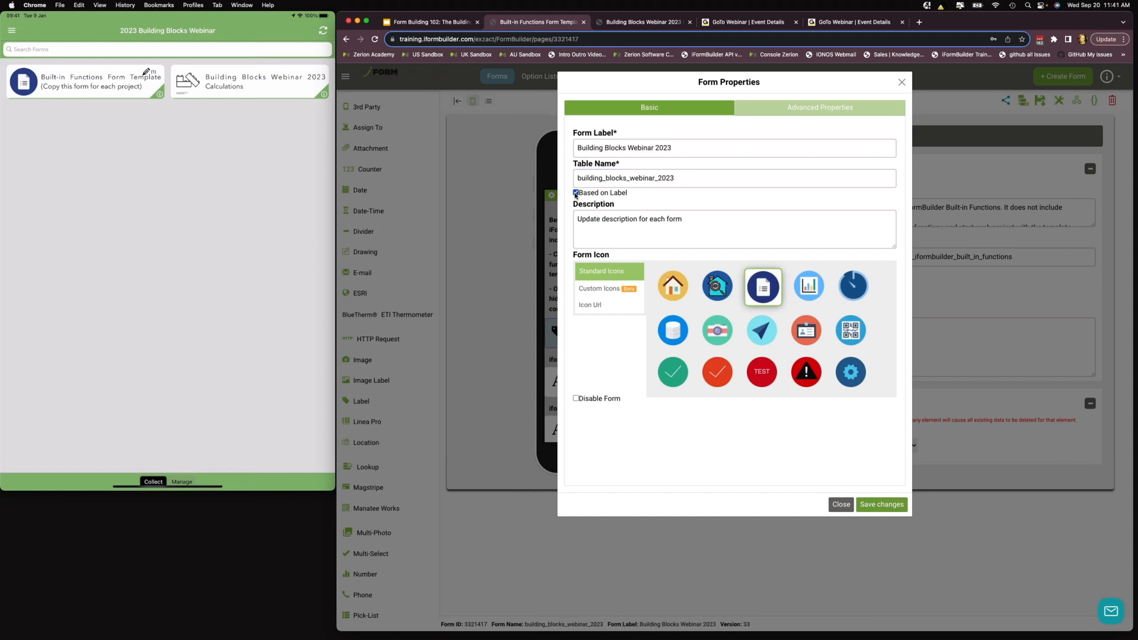
pyautogui.click(576, 193)
pyautogui.click(679, 177)
pyautogui.write('_p')
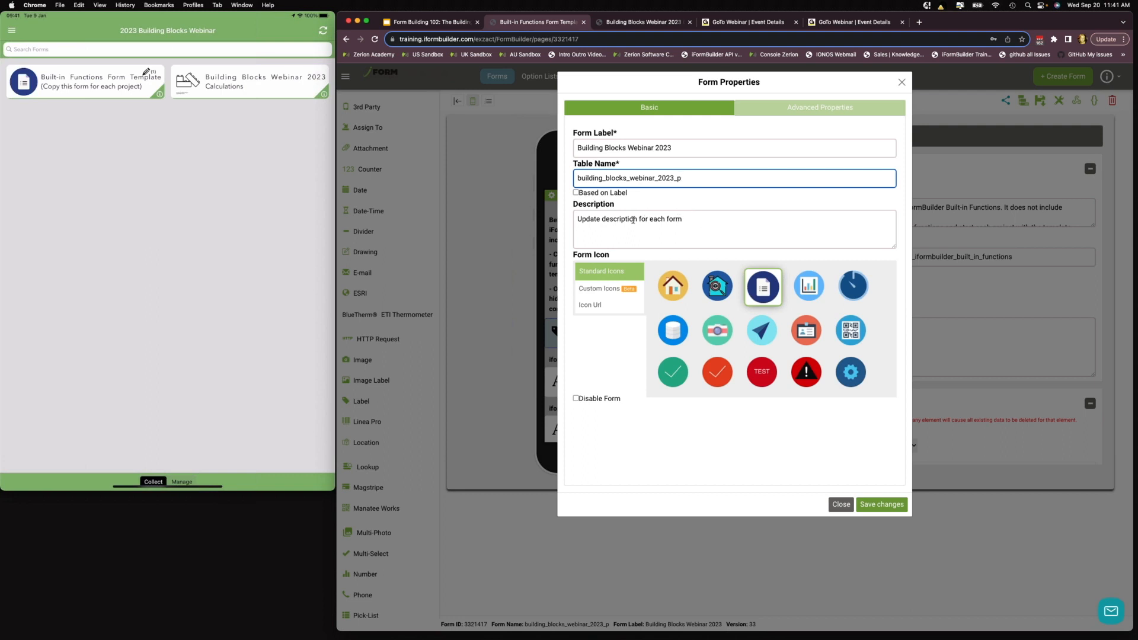
# Set the form description to "Used in the 2023 Webinar", choose the custom building blocks icon and save the form properties
pyautogui.moveTo(694, 224); pyautogui.dragTo(580, 210)
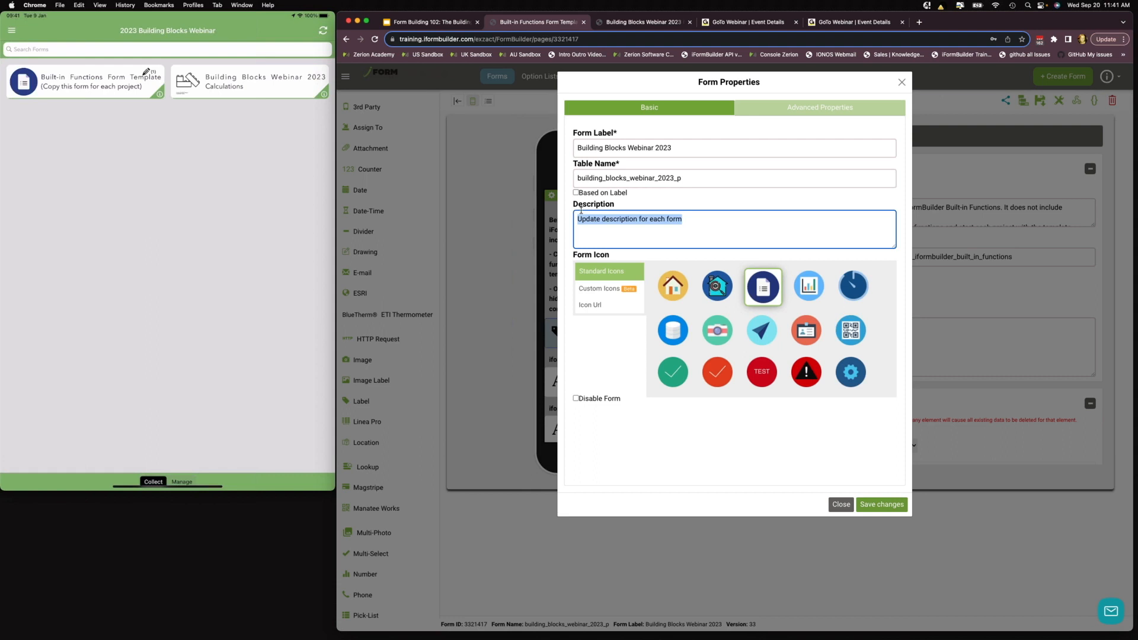
pyautogui.write('Used in the 2023 Webinar')
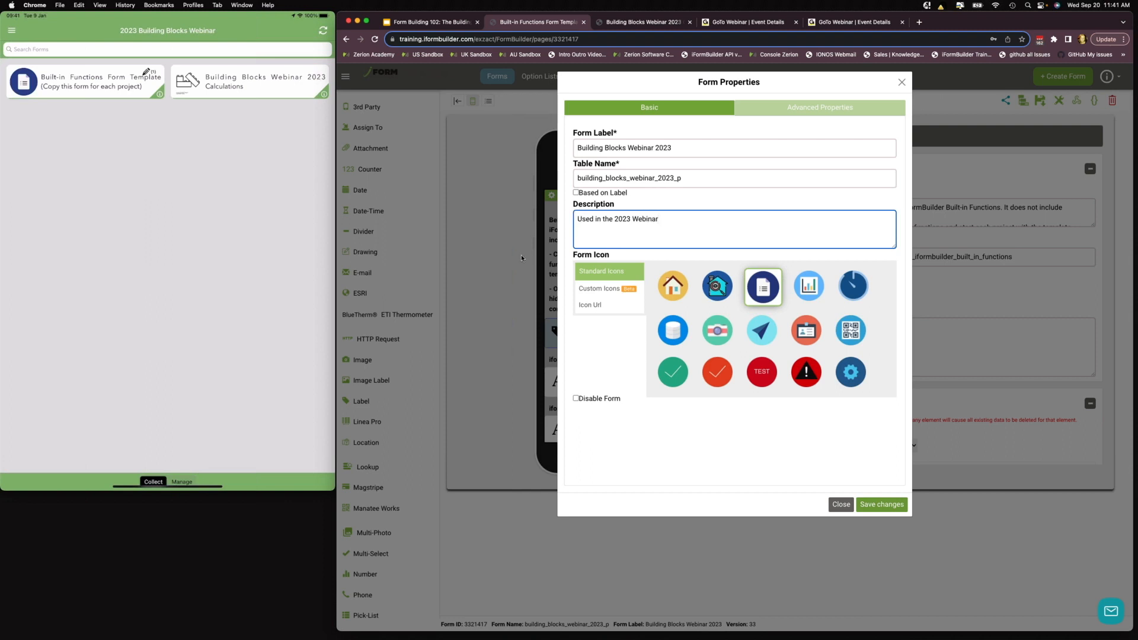
pyautogui.click(602, 290)
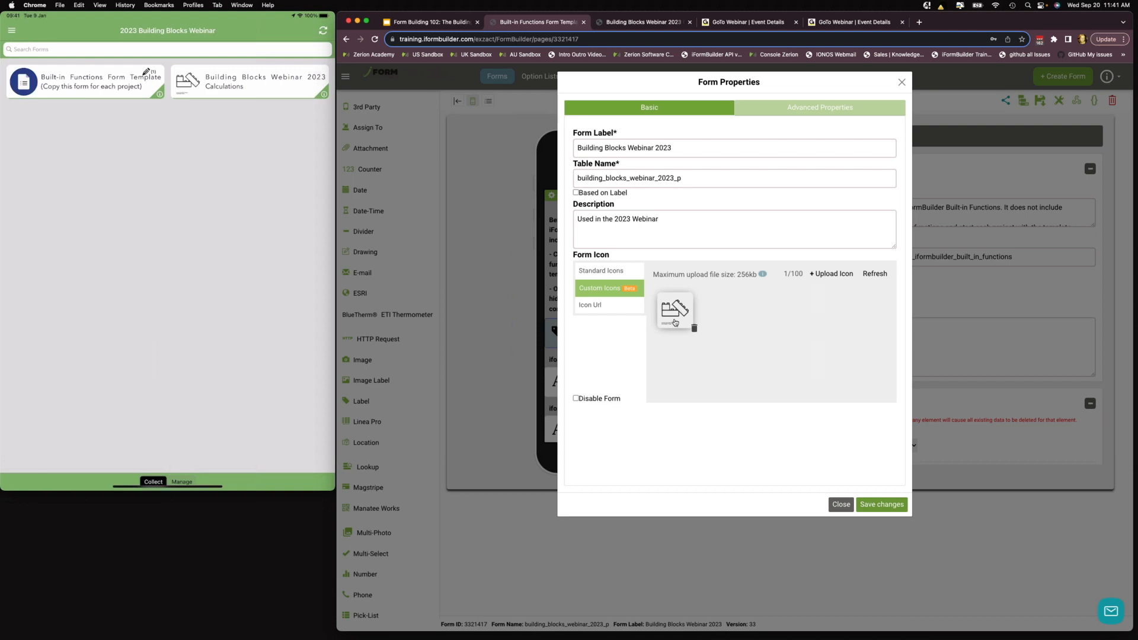
pyautogui.click(667, 320)
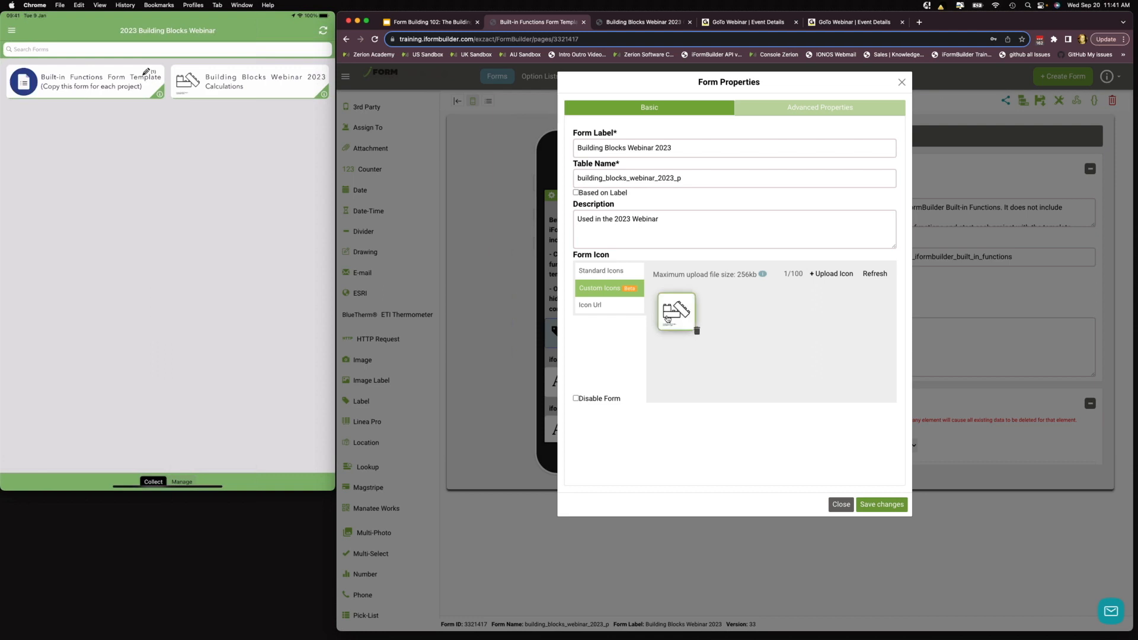
pyautogui.click(890, 503)
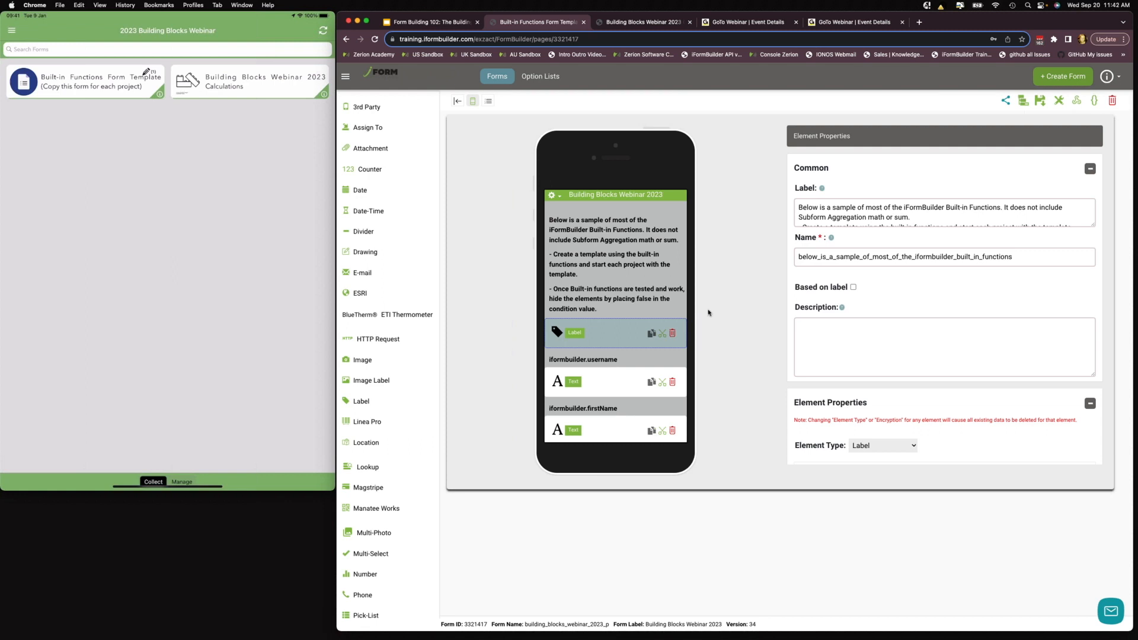
# Delete the introductory label element about the built-in functions, confirming with DELETE ELEMENT, and save the form
pyautogui.click(672, 333)
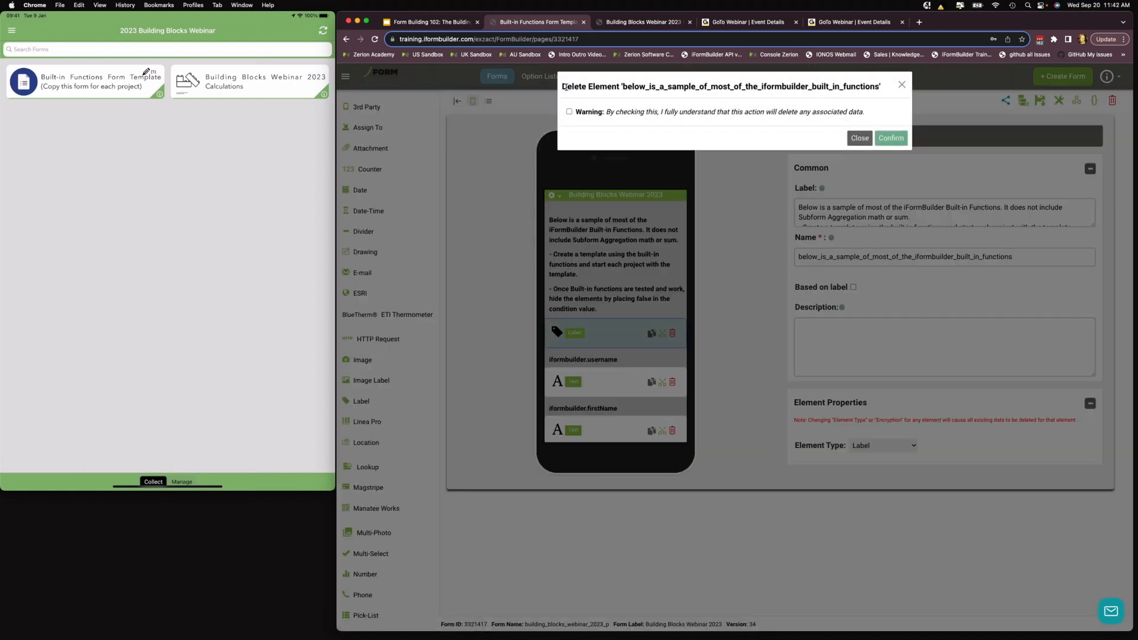
pyautogui.click(569, 112)
pyautogui.click(602, 141)
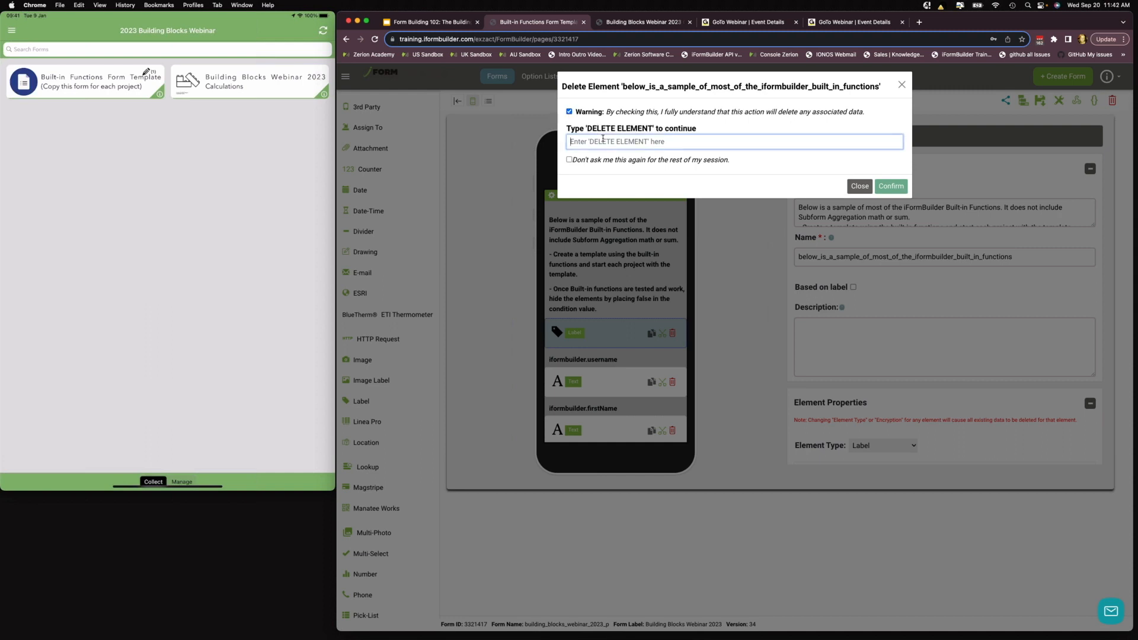
pyautogui.write('DELETE ELEMENT')
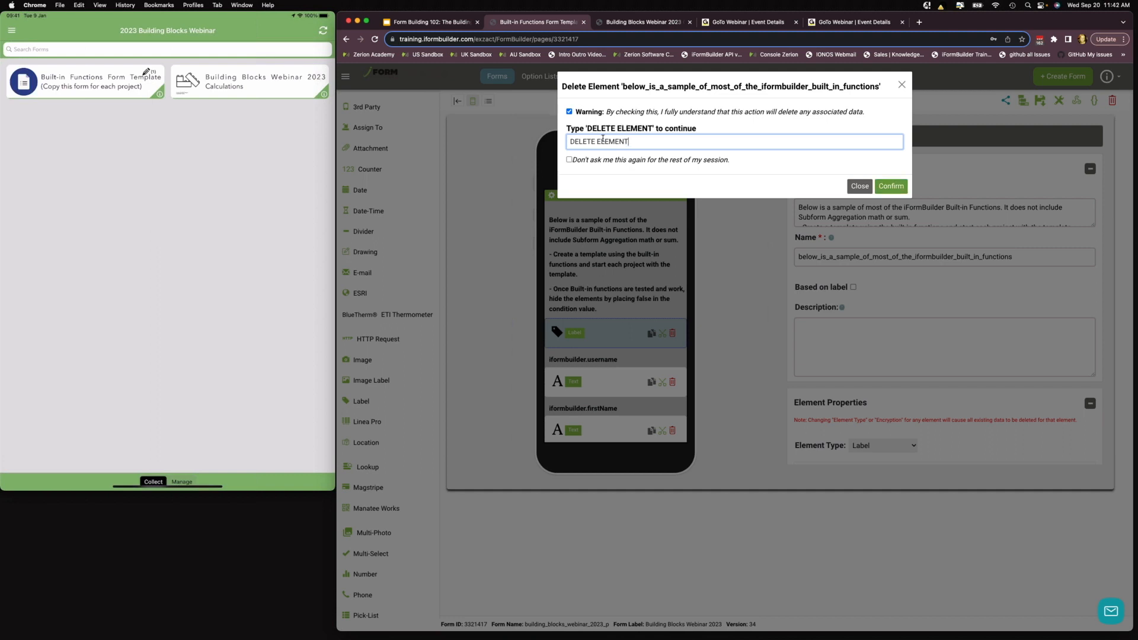
pyautogui.click(897, 188)
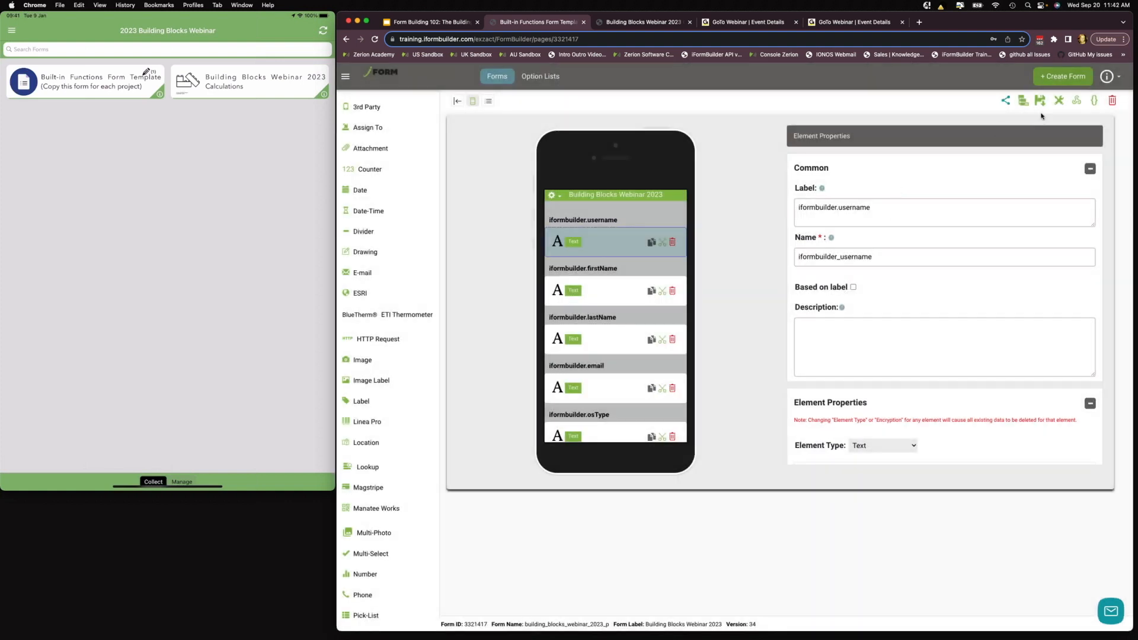
pyautogui.click(1040, 101)
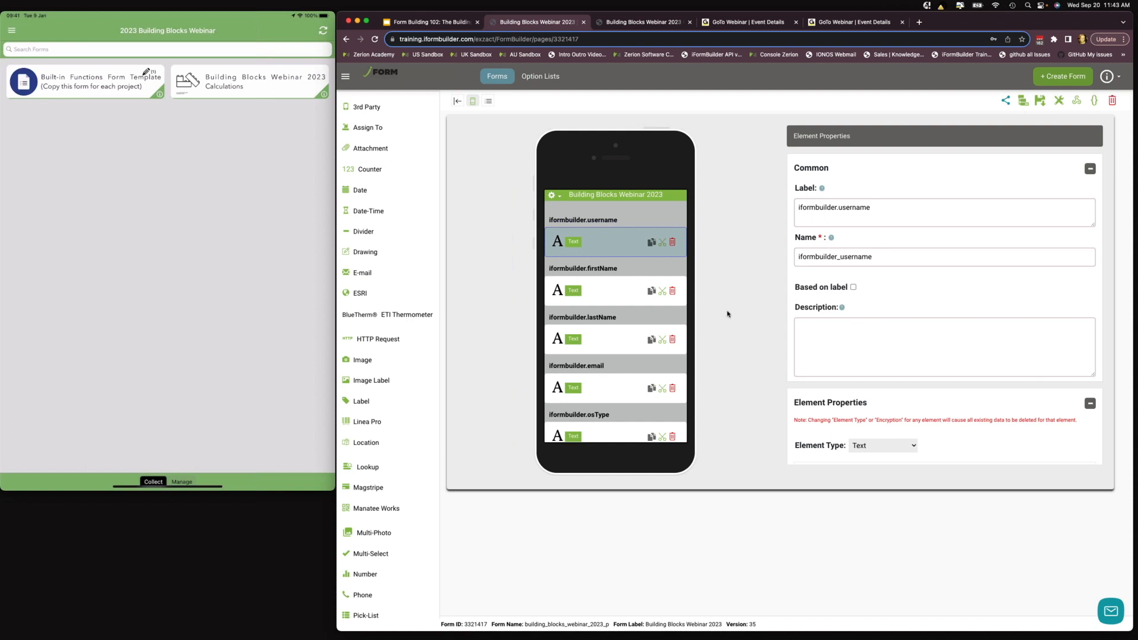
# Set the Condition Value of the iformbuilder.username element to false
pyautogui.scroll(-5, 839, 320)
pyautogui.scroll(-8, 839, 321)
pyautogui.scroll(2, 840, 321)
pyautogui.click(818, 254)
pyautogui.write('false')
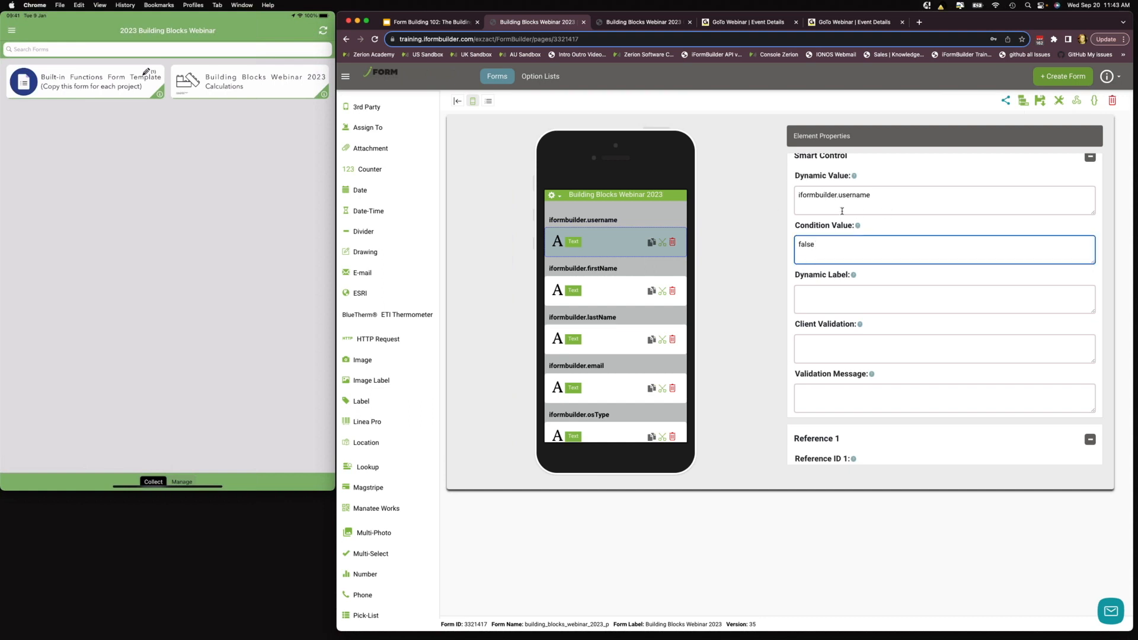
# Copy the false condition value into the Condition Value of the iformbuilder.firstName and iformbuilder.lastName elements
pyautogui.tripleClick(902, 190)
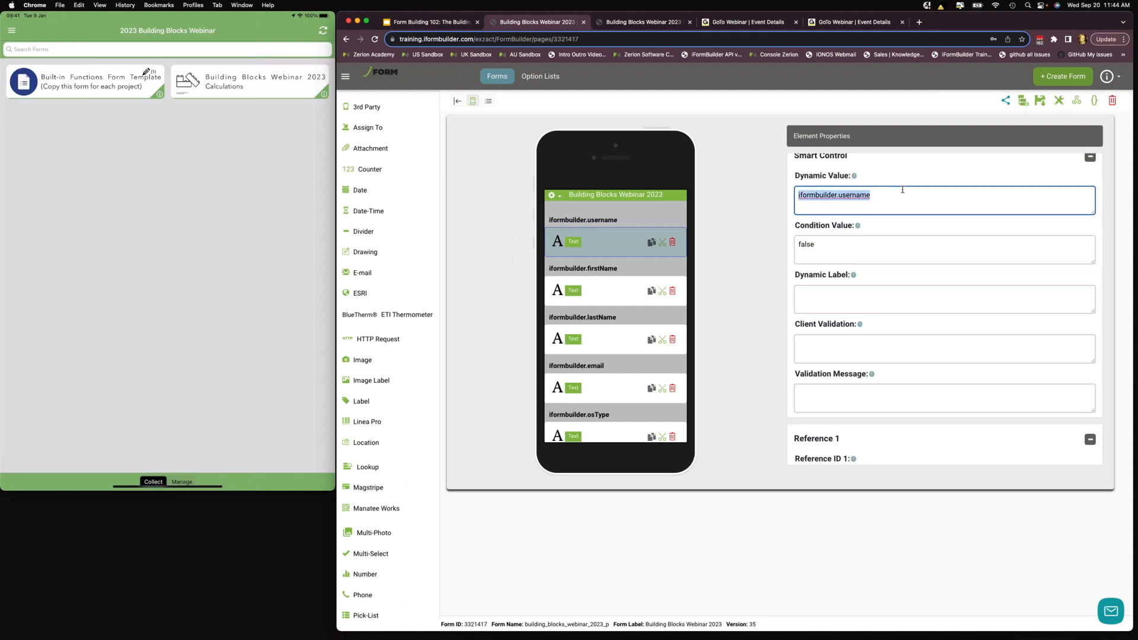
pyautogui.doubleClick(812, 244)
pyautogui.press('super+c')
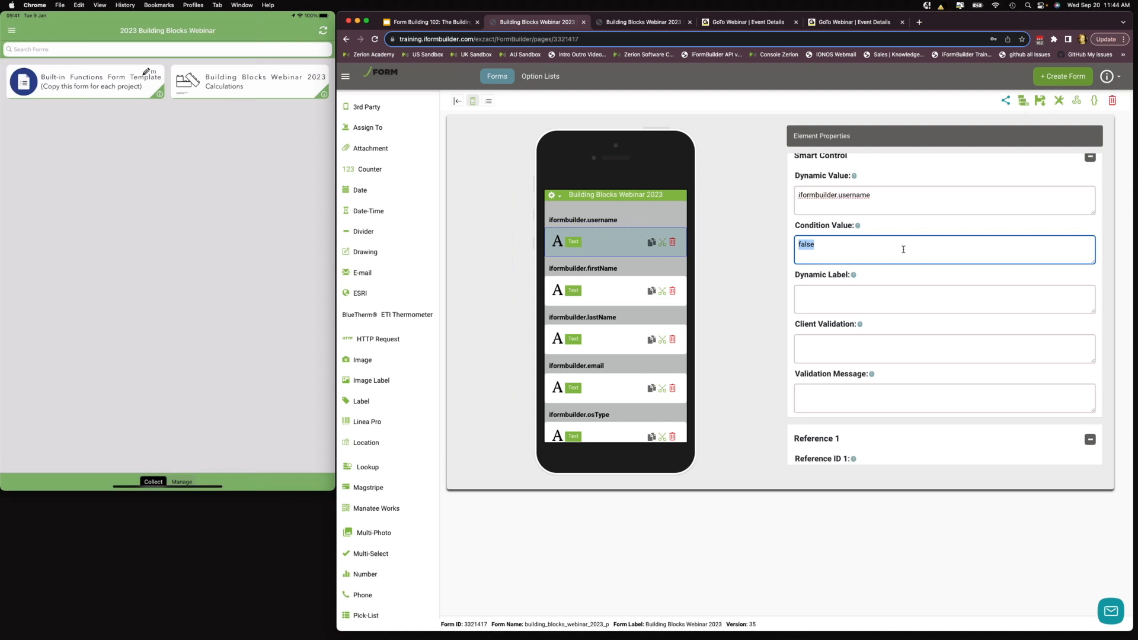
pyautogui.click(606, 300)
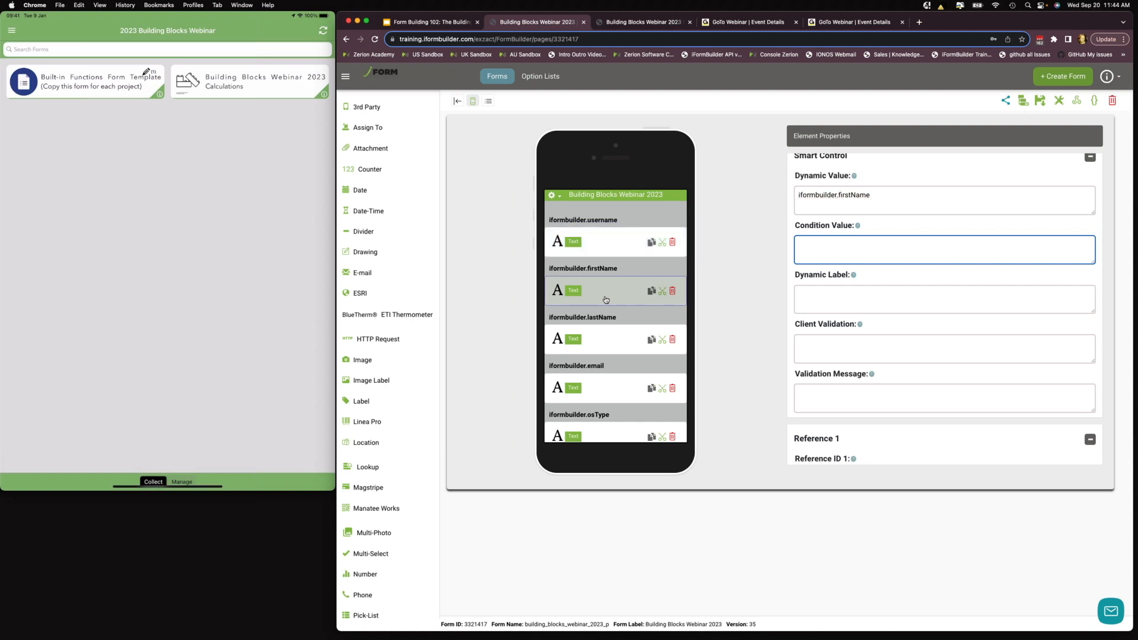
pyautogui.press('super+v')
pyautogui.click(593, 343)
pyautogui.press('super+v')
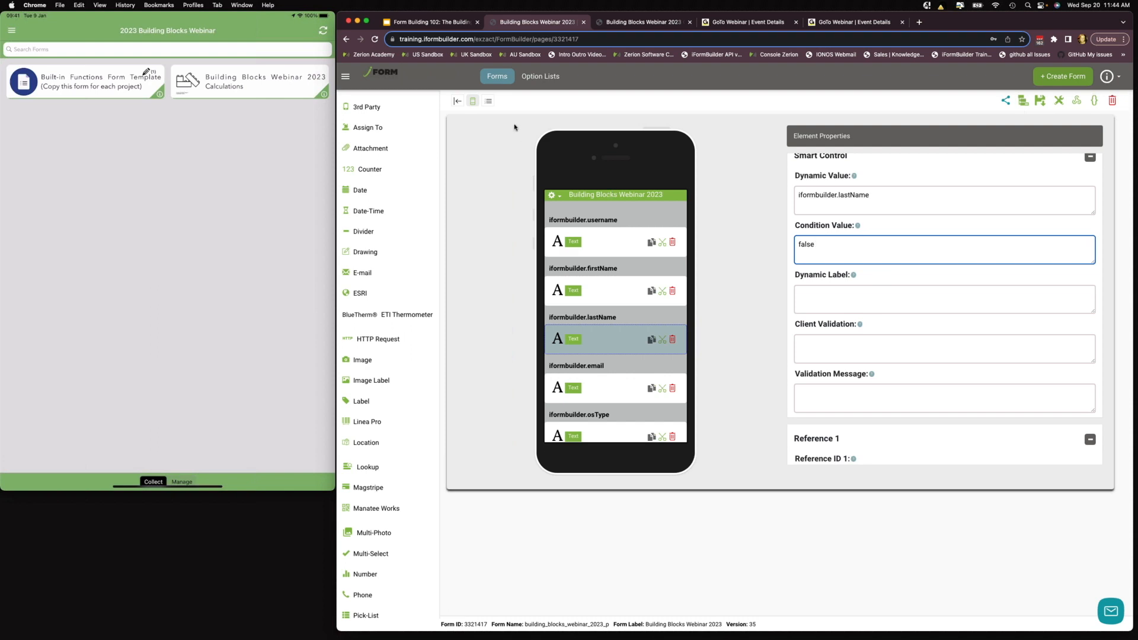
# Show the form's elements as a list with the Dynamic Value and Condition Value columns added
pyautogui.click(488, 102)
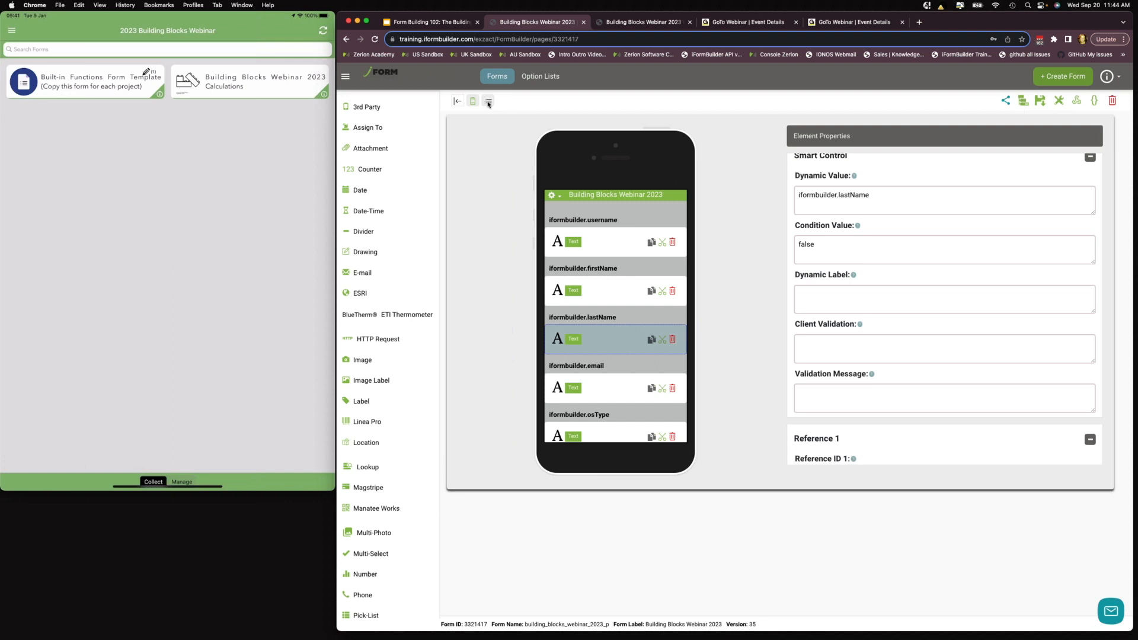
pyautogui.click(702, 146)
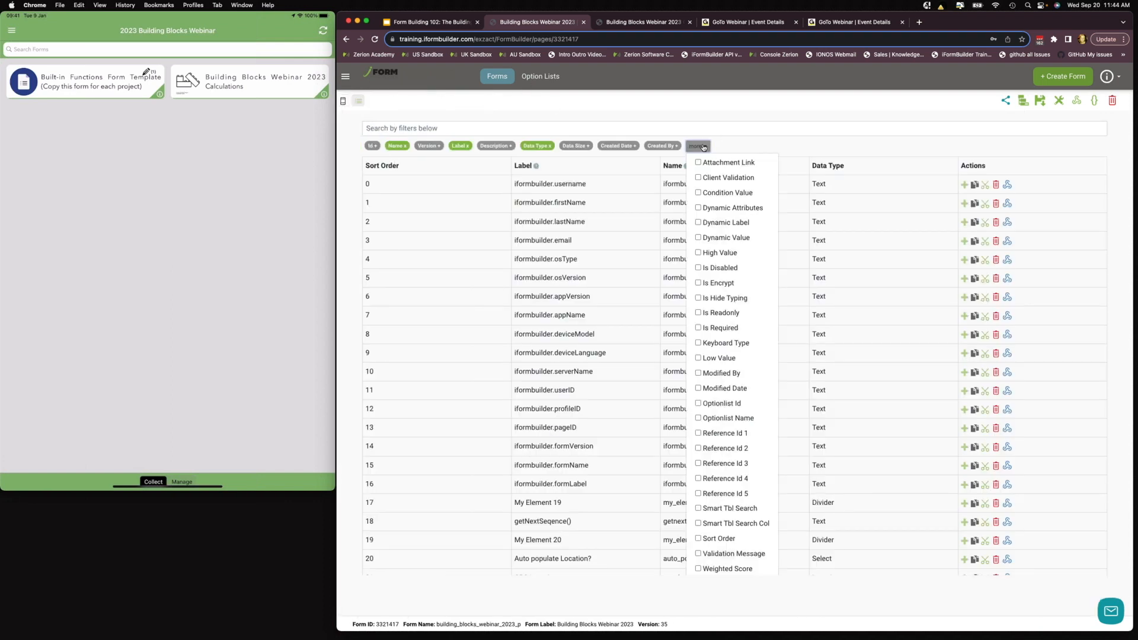
pyautogui.click(698, 237)
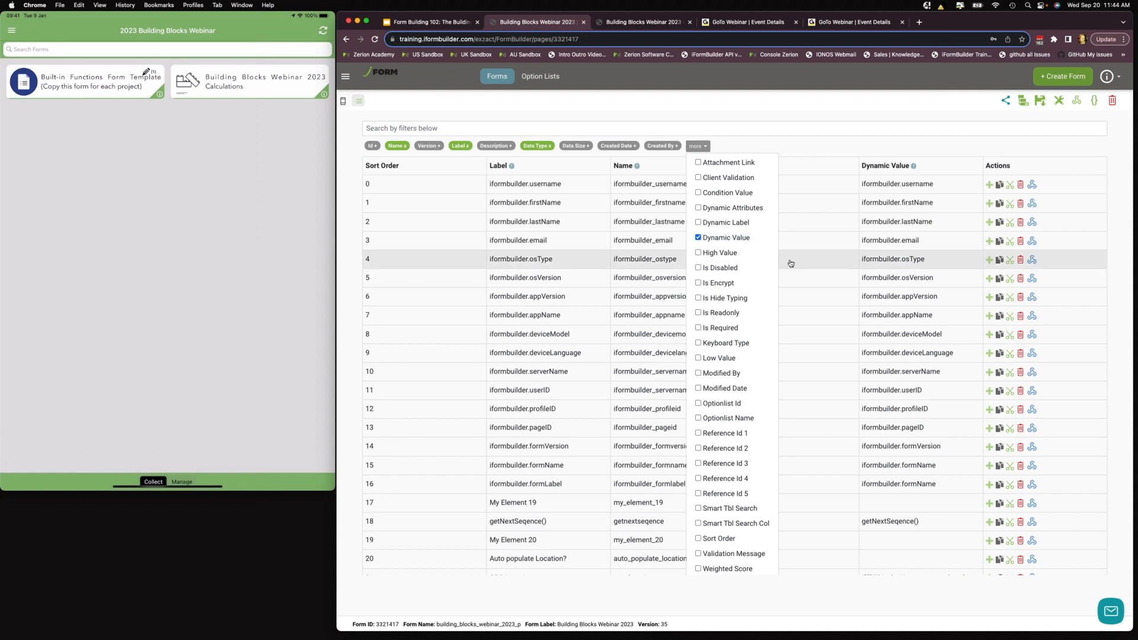
pyautogui.click(698, 193)
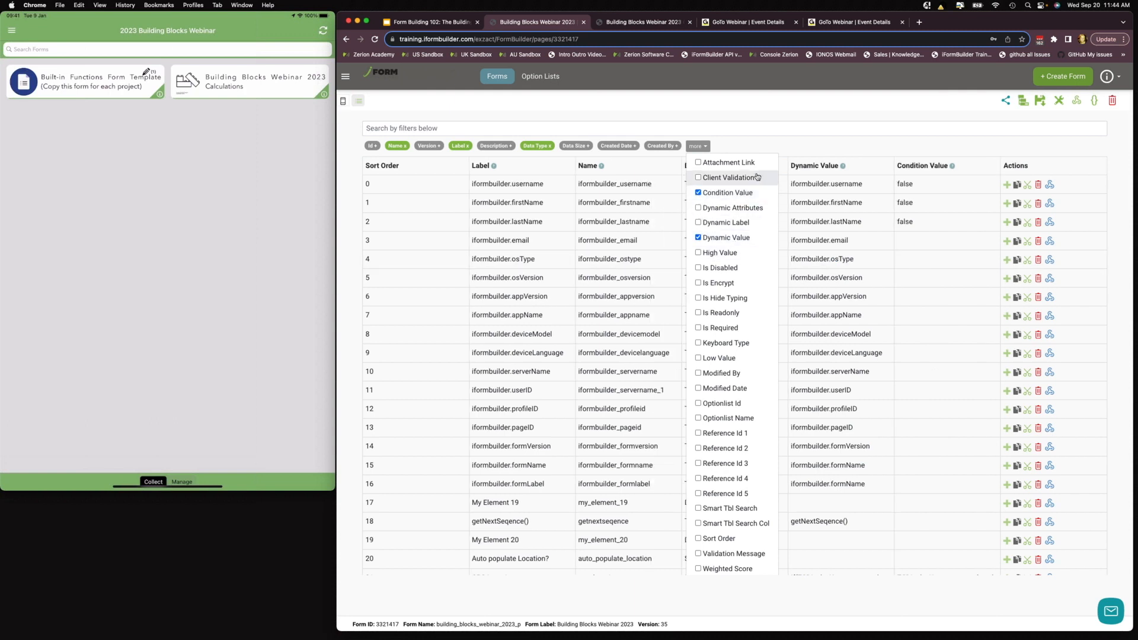
# Set the Condition Value of the iformbuilder.email element to false in the element list
pyautogui.click(920, 240)
pyautogui.click(920, 240)
pyautogui.write('false')
pyautogui.press('Return')
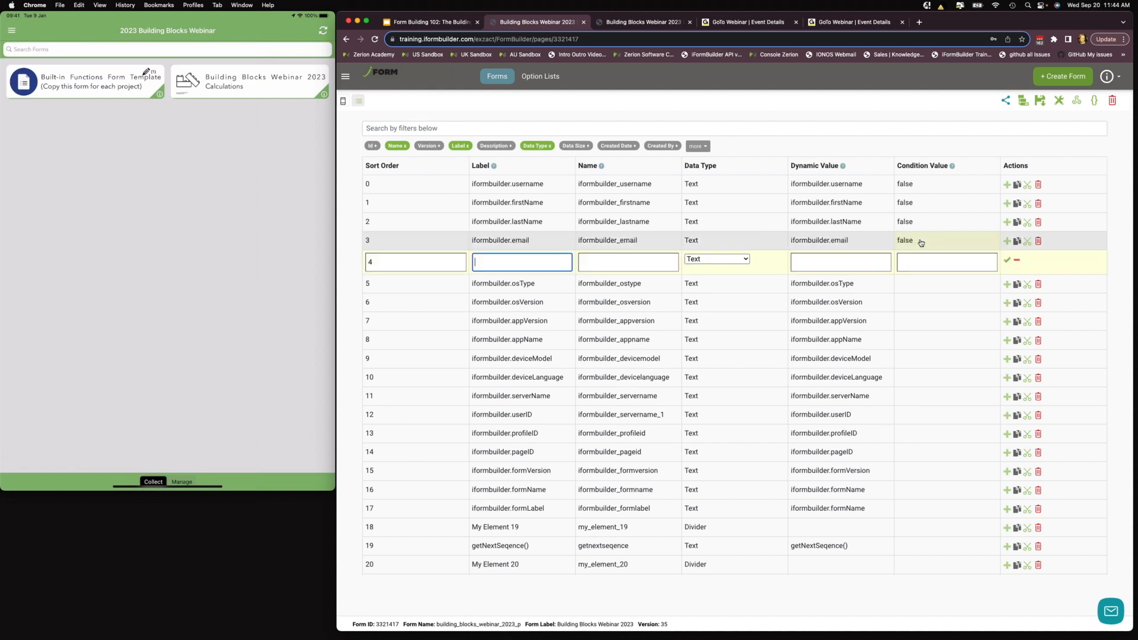
pyautogui.write('false')
pyautogui.press('Return')
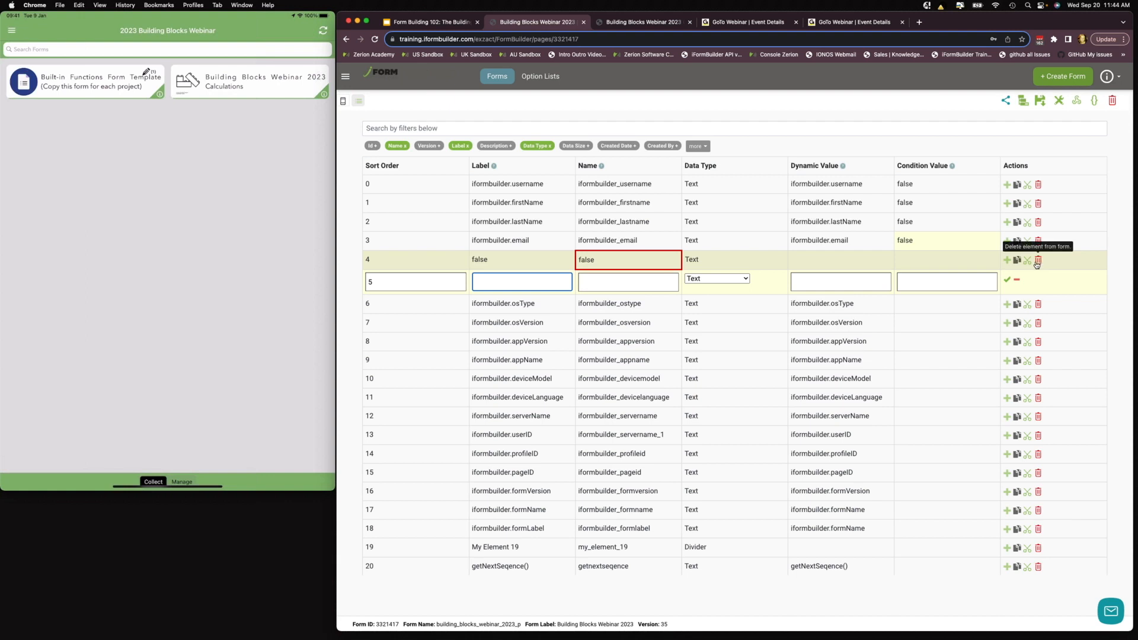
pyautogui.click(1011, 278)
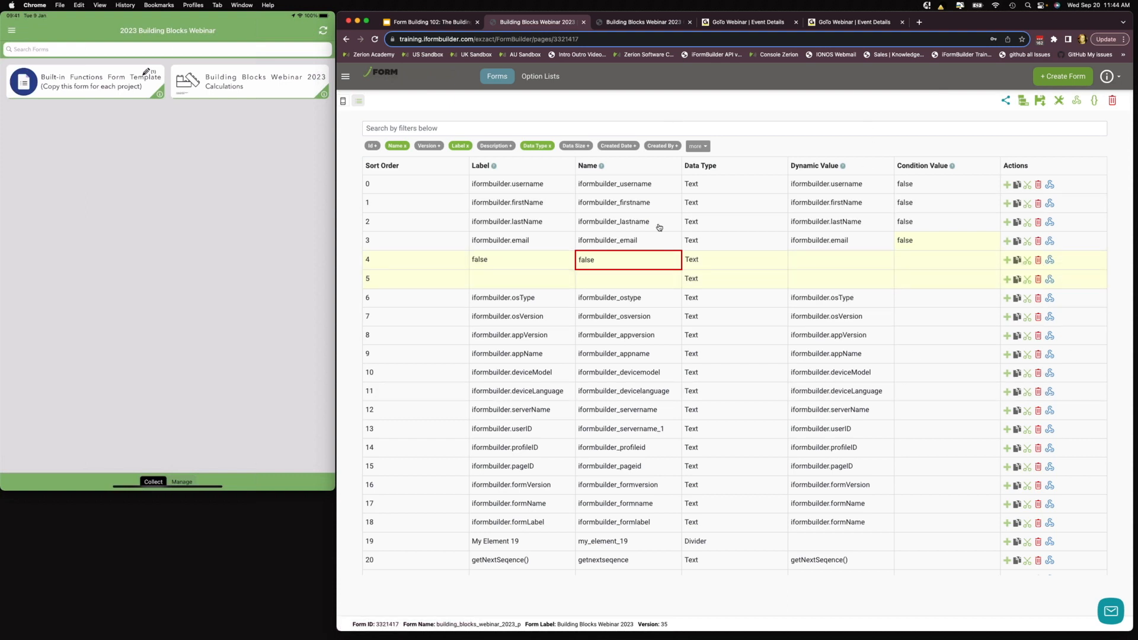
# Delete the two stray elements below iformbuilder.email so that iformbuilder.osType directly follows it
pyautogui.click(788, 262)
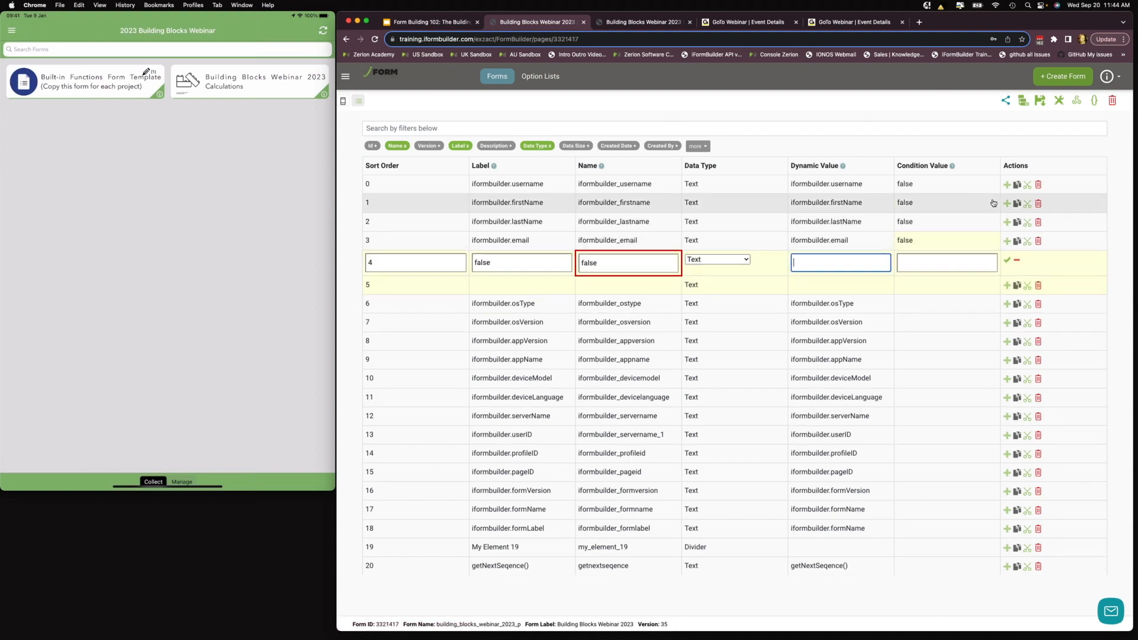
pyautogui.click(1017, 261)
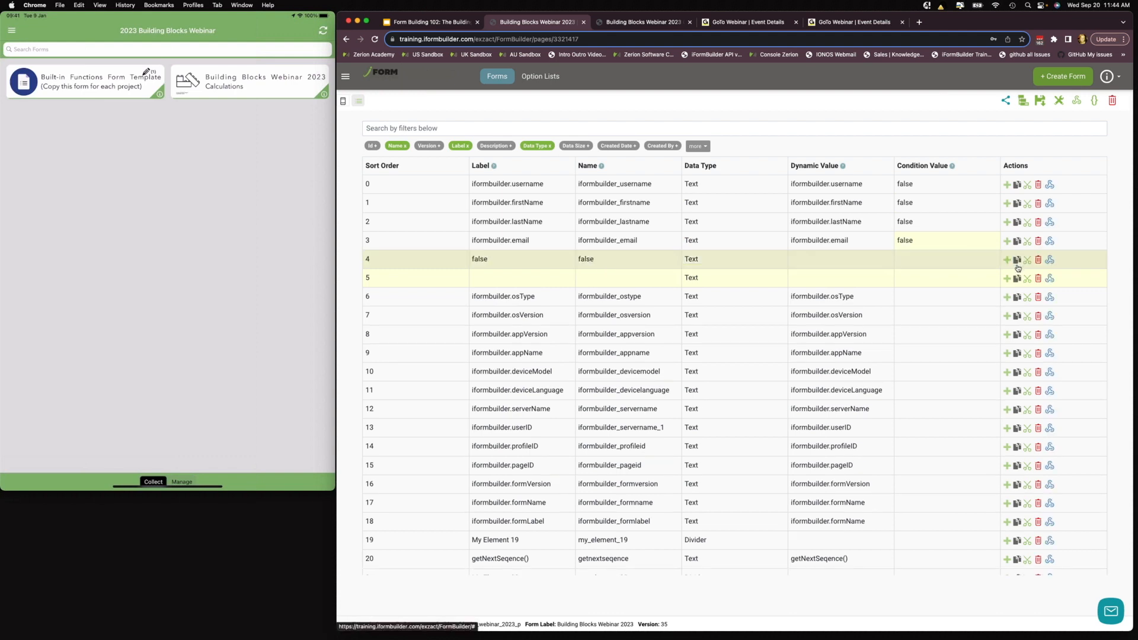
pyautogui.click(1038, 261)
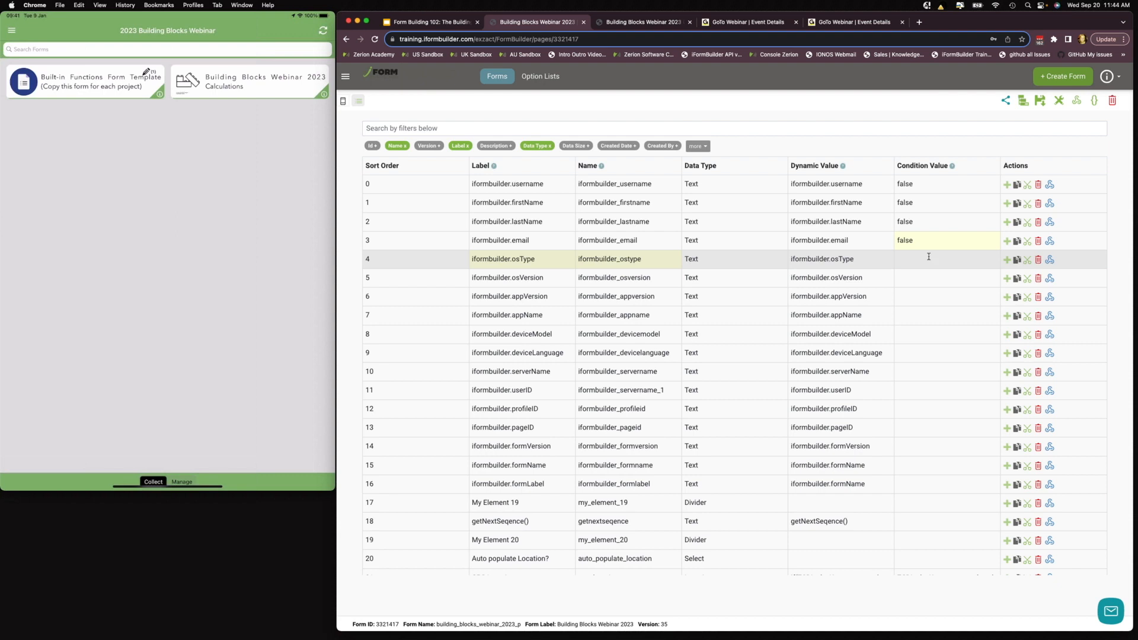
# Set the Condition Value of iformbuilder.osType, iformbuilder.osVersion and iformbuilder.appVersion to false in the element list
pyautogui.click(928, 257)
pyautogui.write('false')
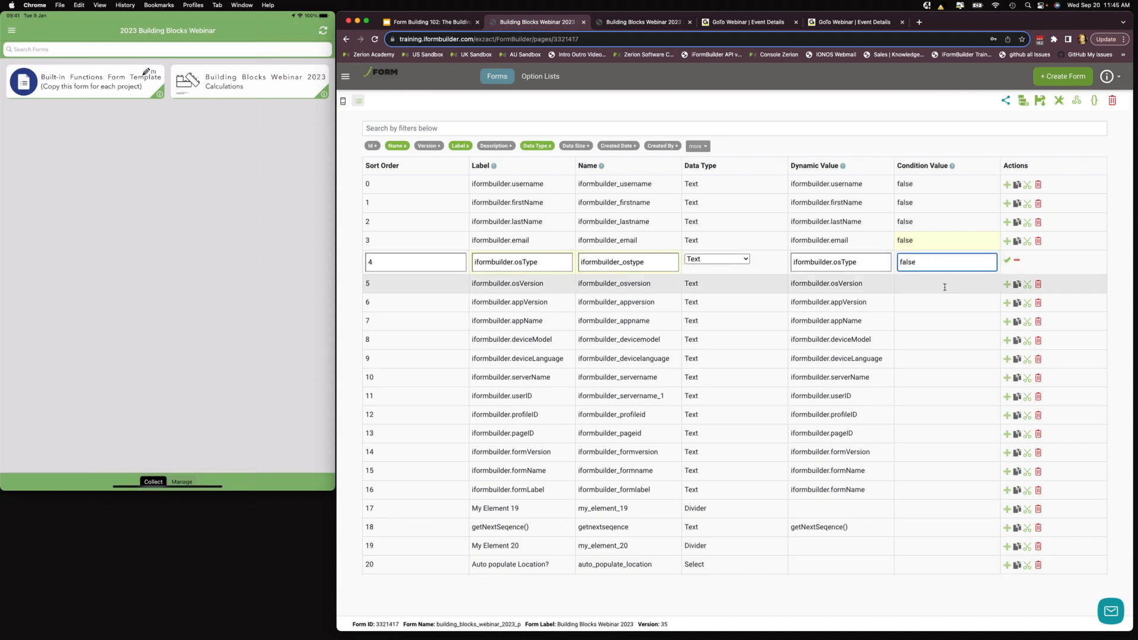
pyautogui.click(1007, 260)
pyautogui.click(952, 273)
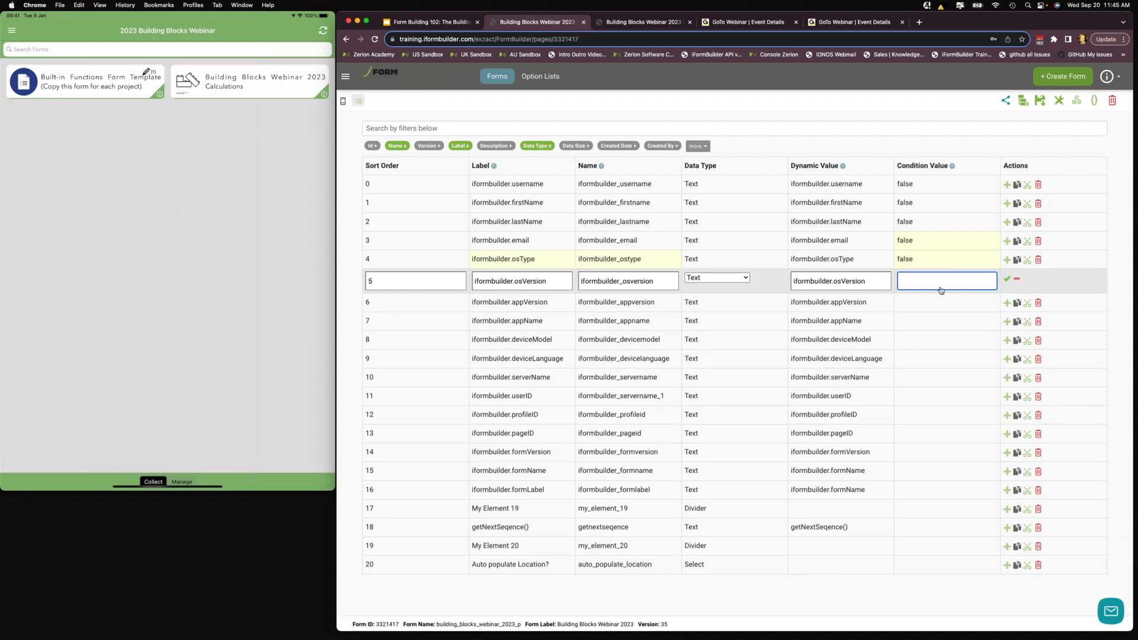
pyautogui.write('false')
pyautogui.click(917, 302)
pyautogui.write('false')
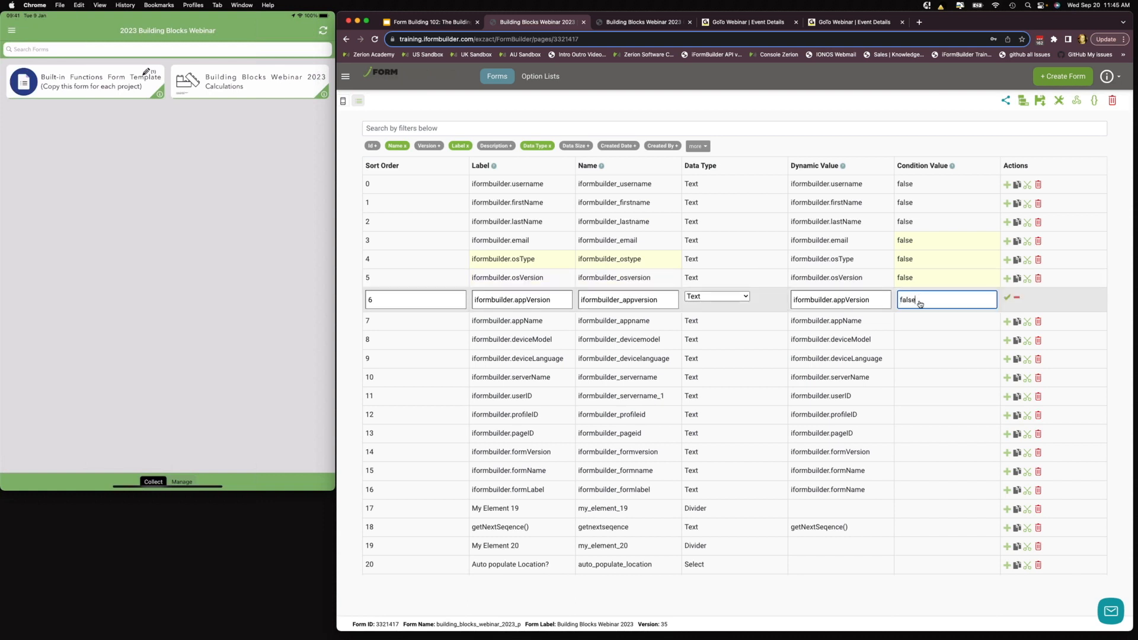
# Set the Condition Value of iformbuilder.appName, iformbuilder.deviceModel and iformbuilder.deviceLanguage to false
pyautogui.click(910, 322)
pyautogui.write('false')
pyautogui.click(909, 341)
pyautogui.write('false')
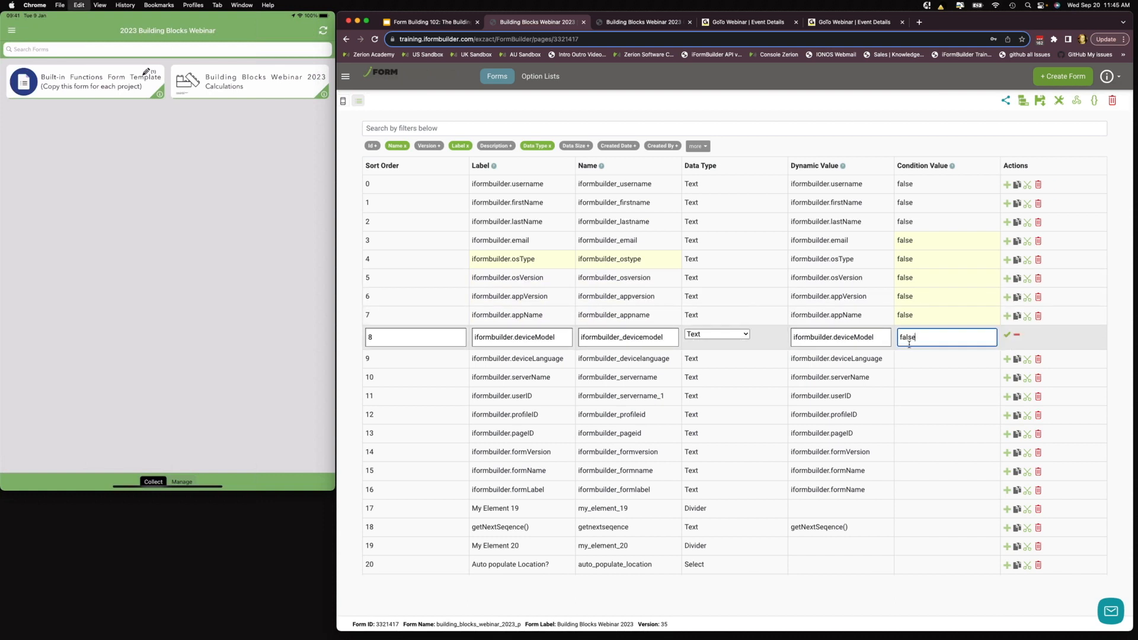
pyautogui.click(908, 358)
pyautogui.write('false')
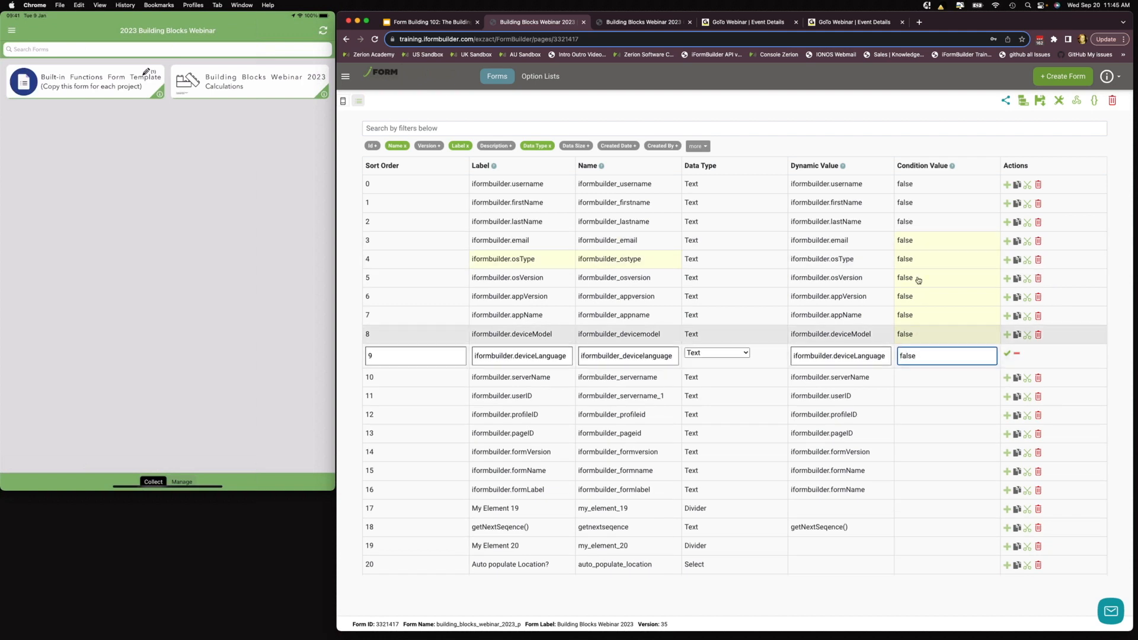
# Set the Condition Value of iformbuilder.serverName, iformbuilder.userID, iformbuilder.profileID and iformbuilder.pageID to false
pyautogui.click(908, 377)
pyautogui.write('false')
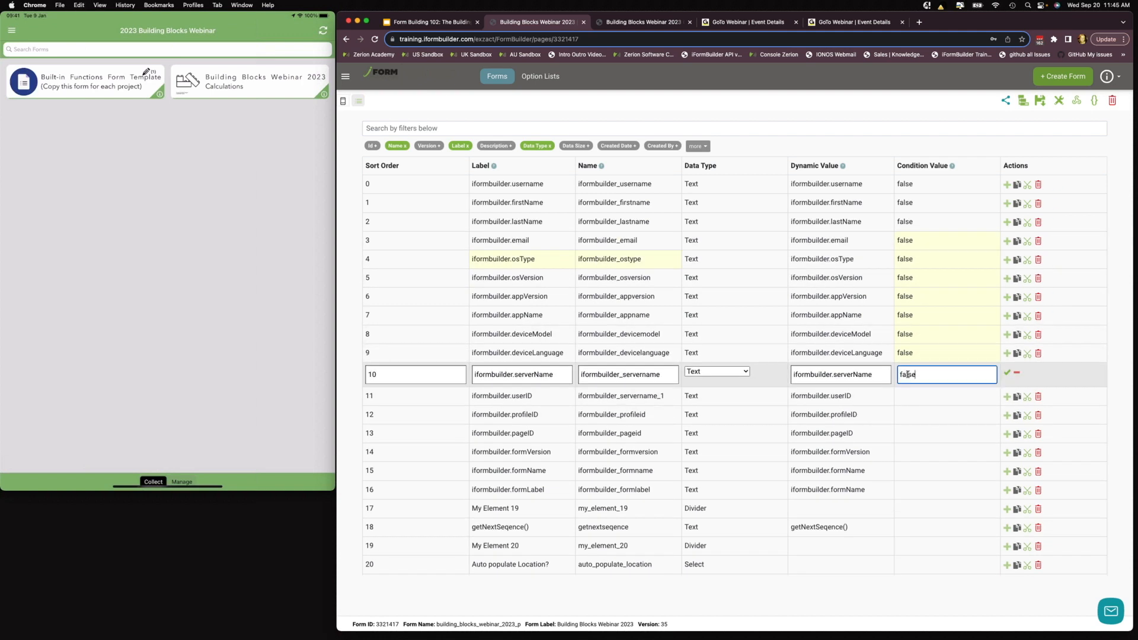
pyautogui.write('false')
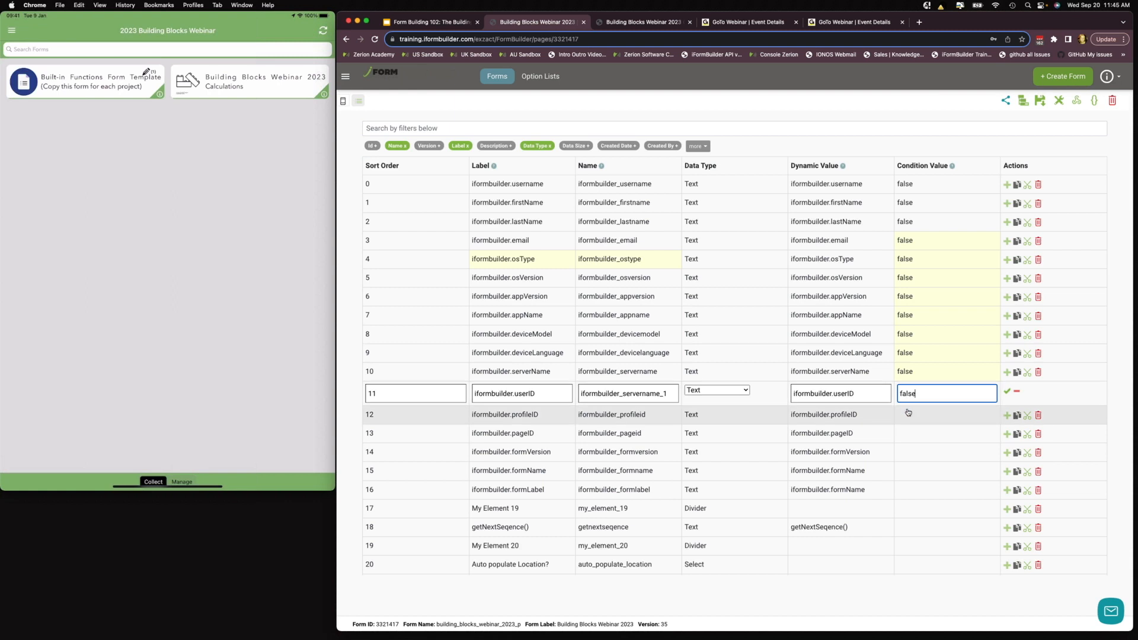
pyautogui.press('Return')
pyautogui.write('false')
pyautogui.press('Return')
pyautogui.write('false')
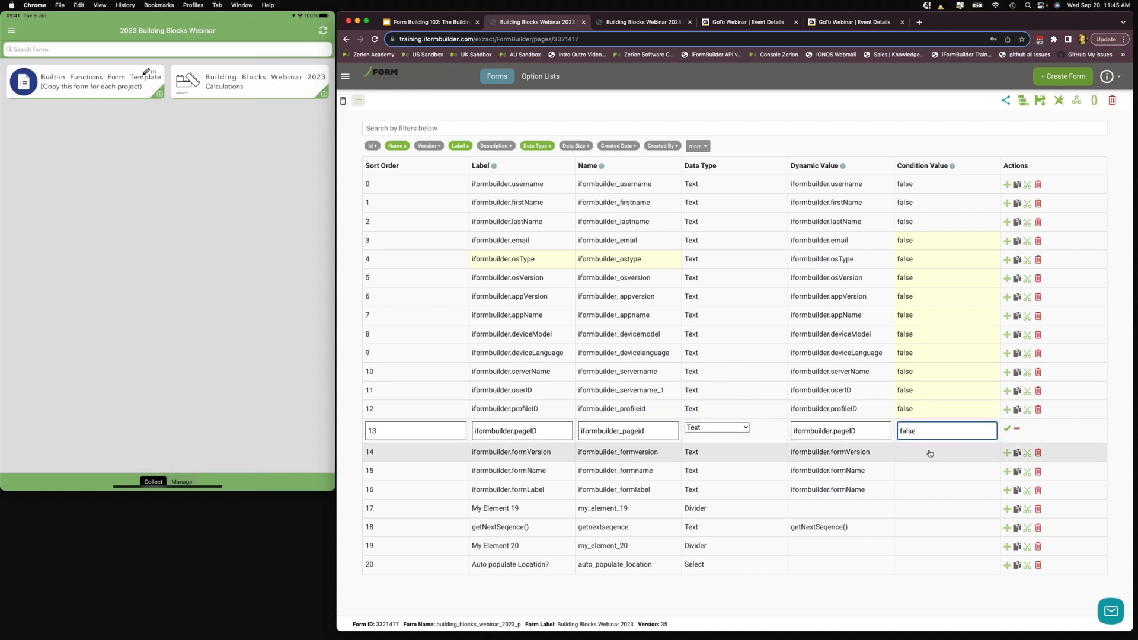
# Set the Condition Value of iformbuilder.formVersion, iformbuilder.formName and iformbuilder.formLabel to false
pyautogui.press('Return')
pyautogui.write('false')
pyautogui.press('Return')
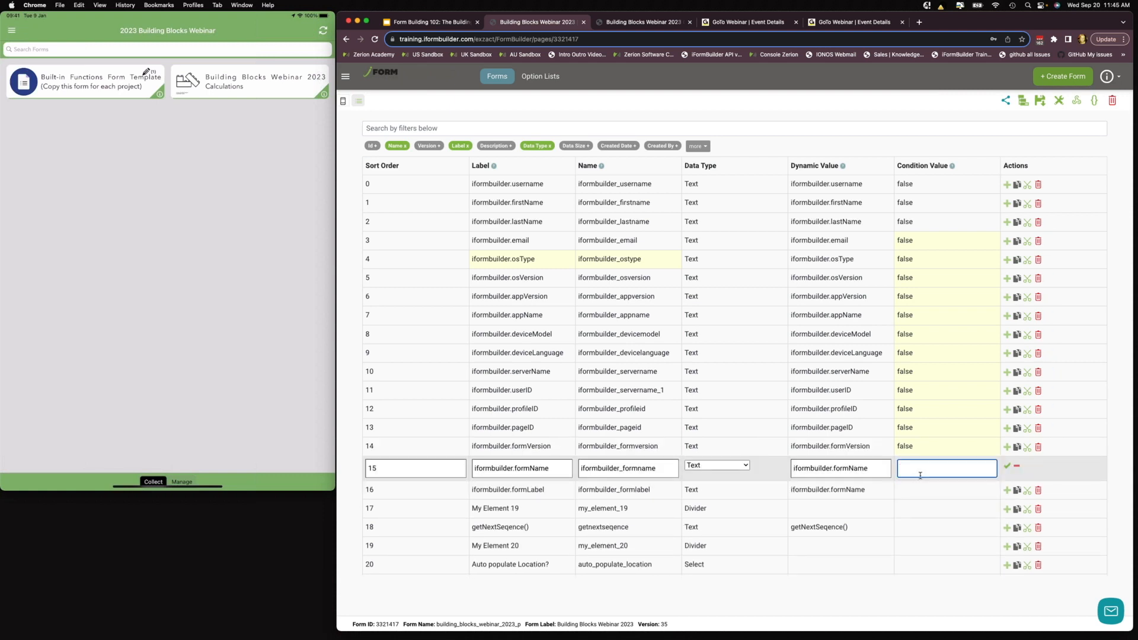
pyautogui.write('false')
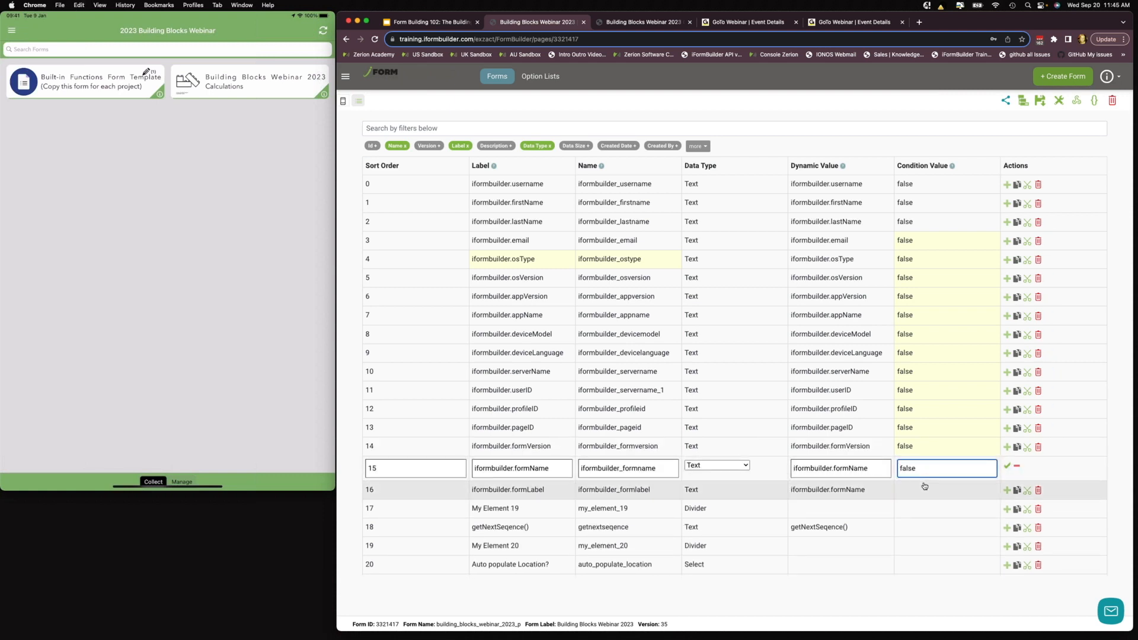
pyautogui.press('Return')
pyautogui.write('false')
# Set the Condition Value of the My Element 19 and My Element 20 dividers, getNextSeqence() and Auto populate Location? to false
pyautogui.press('Return')
pyautogui.write('false')
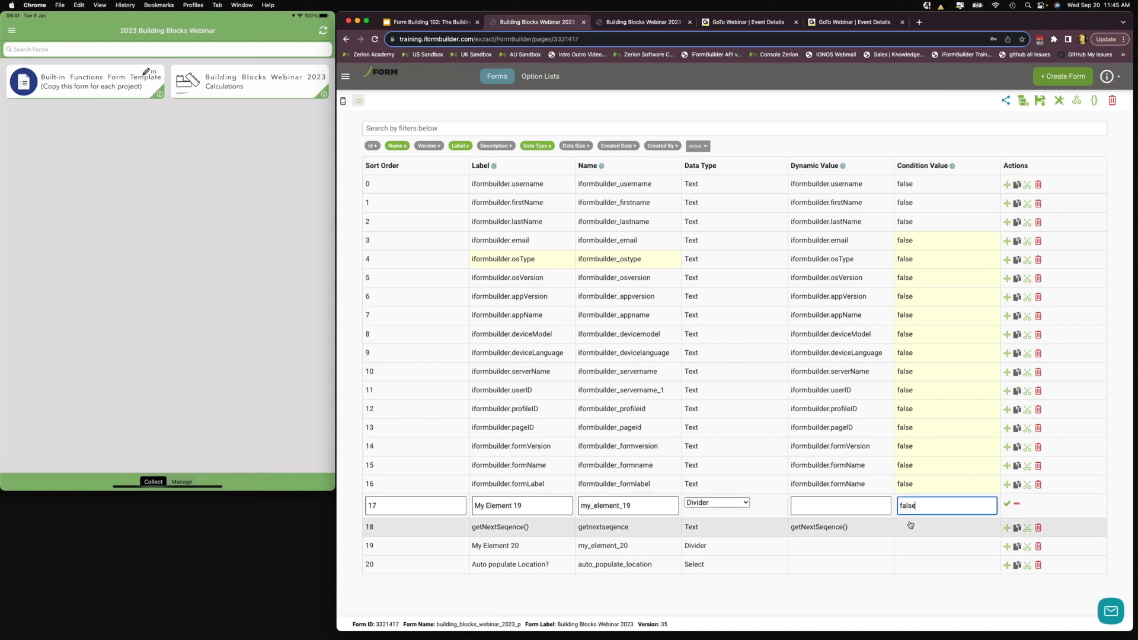
pyautogui.press('Return')
pyautogui.write('false')
pyautogui.press('Return')
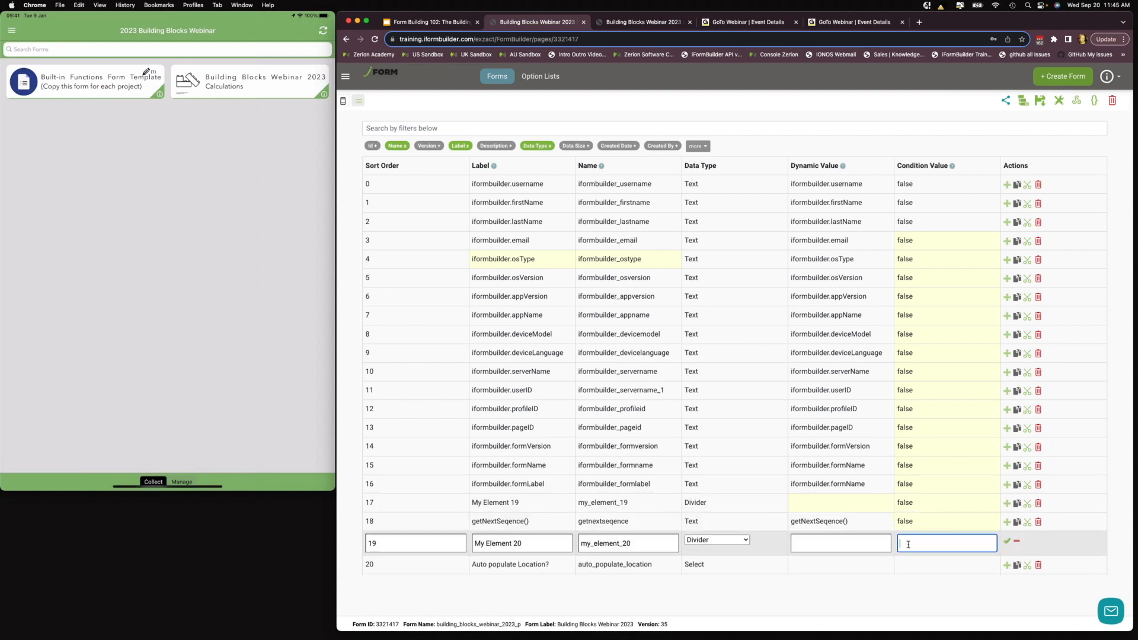
pyautogui.write('false')
pyautogui.press('Return')
pyautogui.write('false')
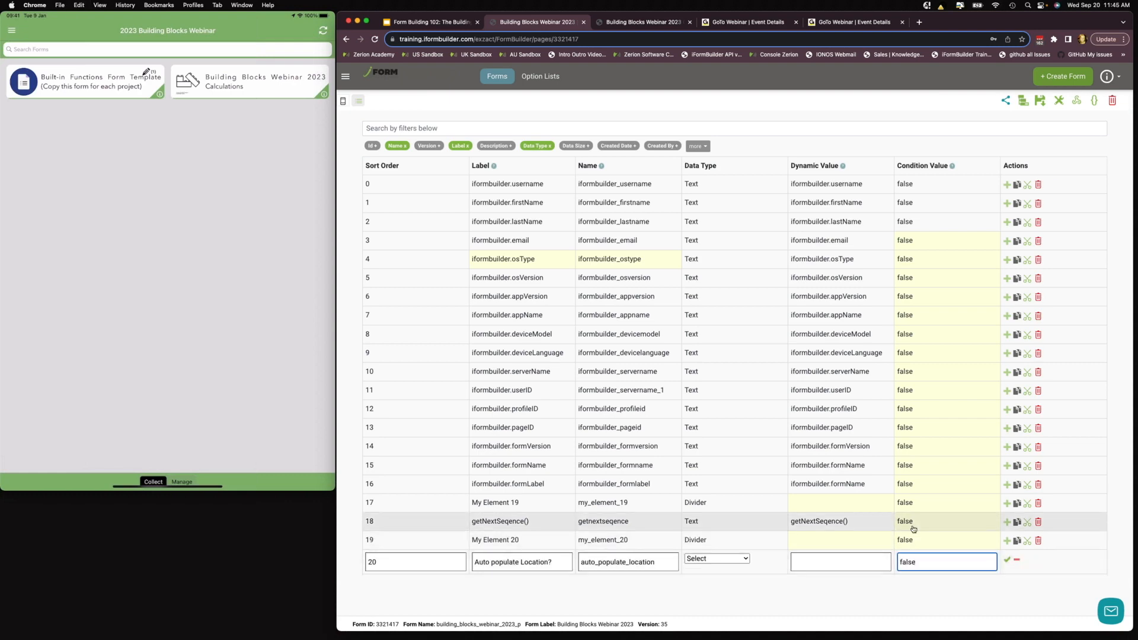
# Set the Condition Value of the iformbuilder.location latitude, longitude, altitude and speed elements to false
pyautogui.scroll(-5, 913, 529)
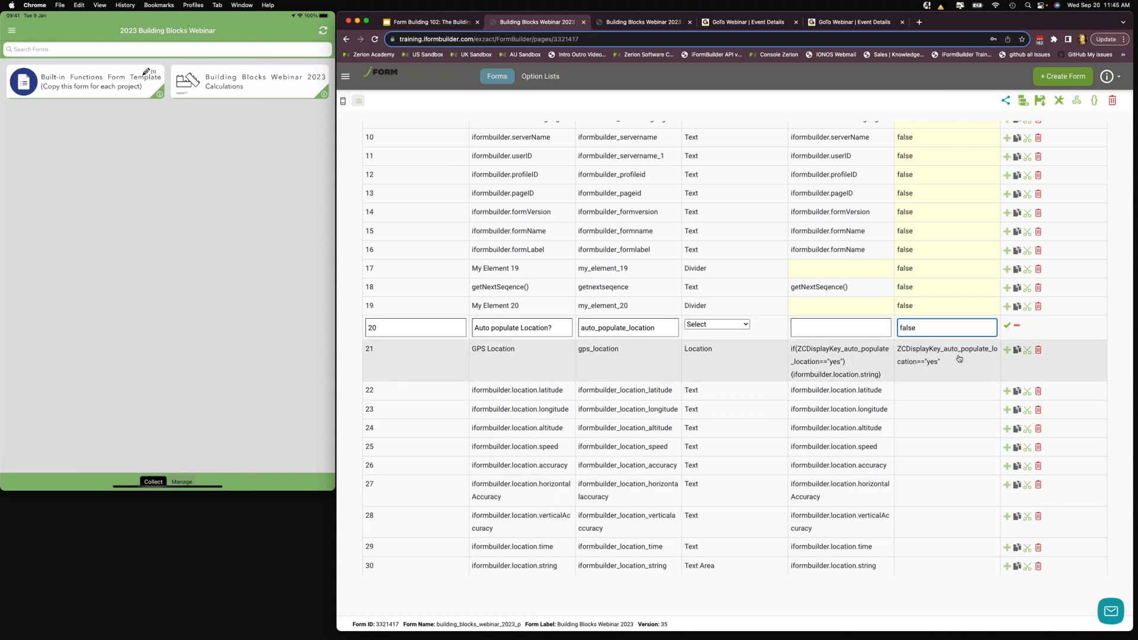
pyautogui.click(904, 391)
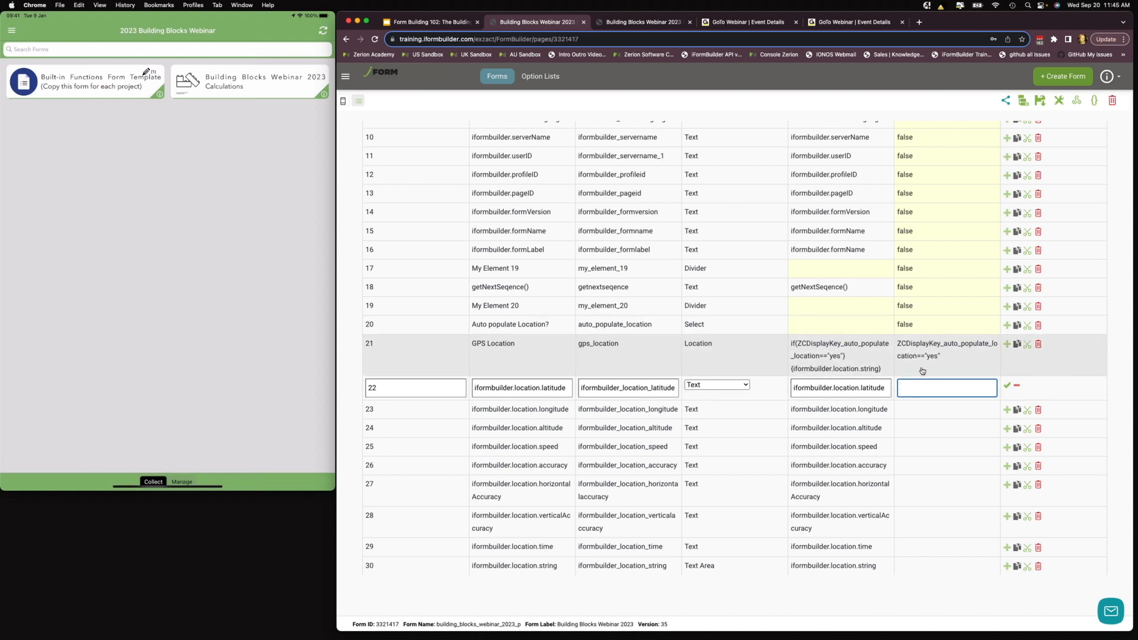
pyautogui.write('false')
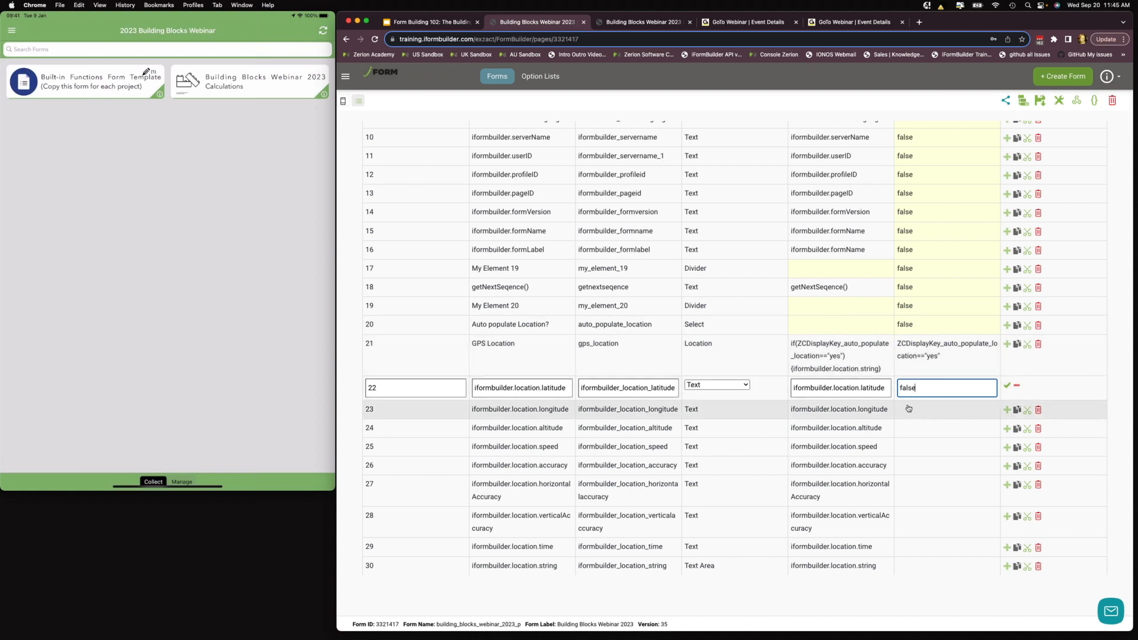
pyautogui.press('Return')
pyautogui.write('false')
pyautogui.press('Return')
pyautogui.write('false')
pyautogui.press('Return')
pyautogui.write('false')
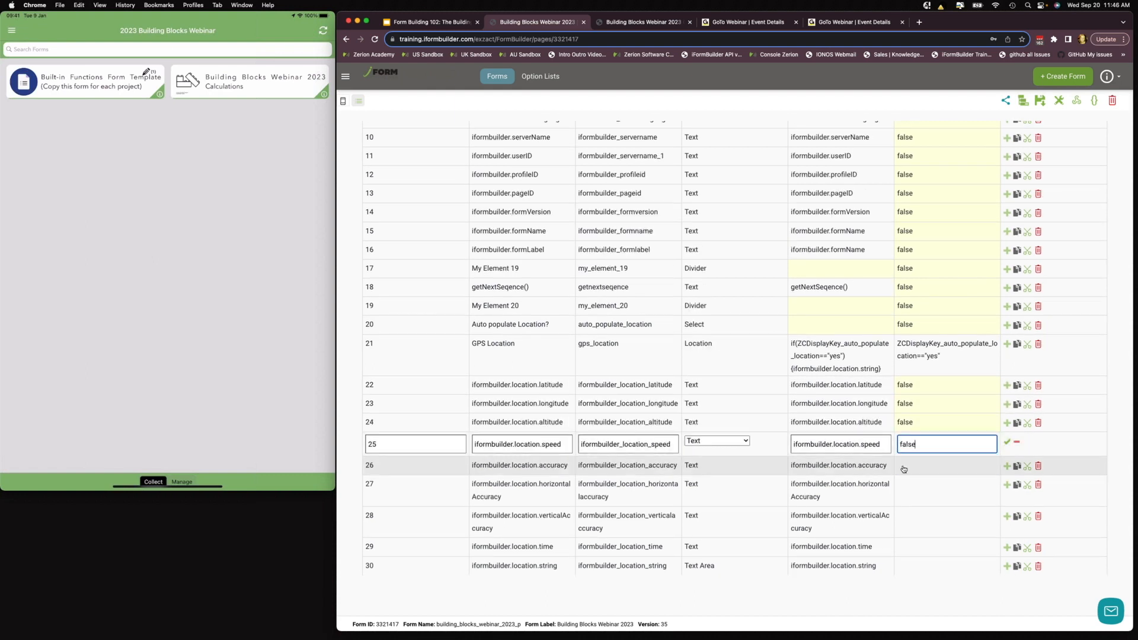
# Set the Condition Value of the iformbuilder.location accuracy, horizontalAccuracy, verticalAccuracy and time elements to false
pyautogui.press('Return')
pyautogui.write('false')
pyautogui.press('Return')
pyautogui.write('false')
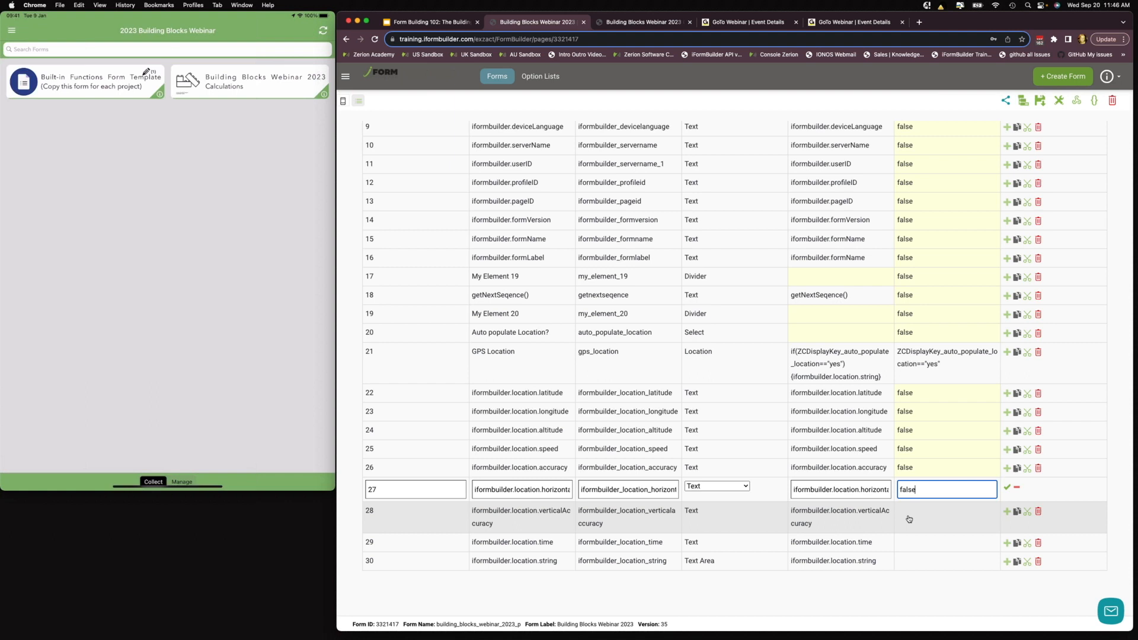
pyautogui.press('Return')
pyautogui.write('false')
pyautogui.press('Return')
pyautogui.write('false')
pyautogui.press('Return')
# Set the Condition Value of iformbuilder.location.string to false and save the form
pyautogui.write('false')
pyautogui.click(1041, 101)
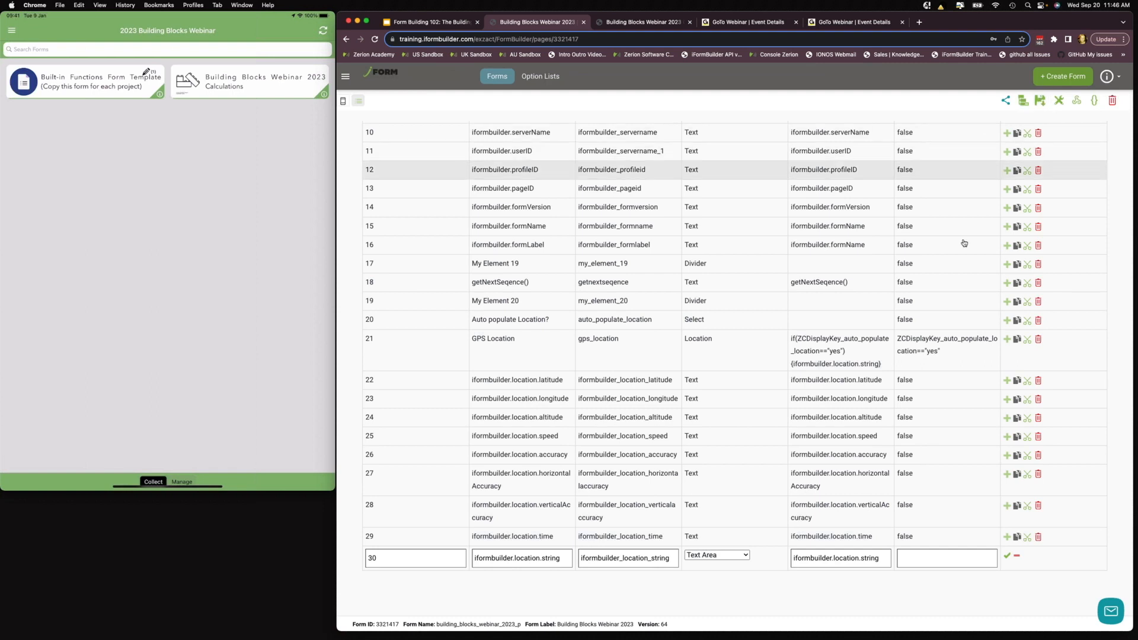
pyautogui.click(946, 559)
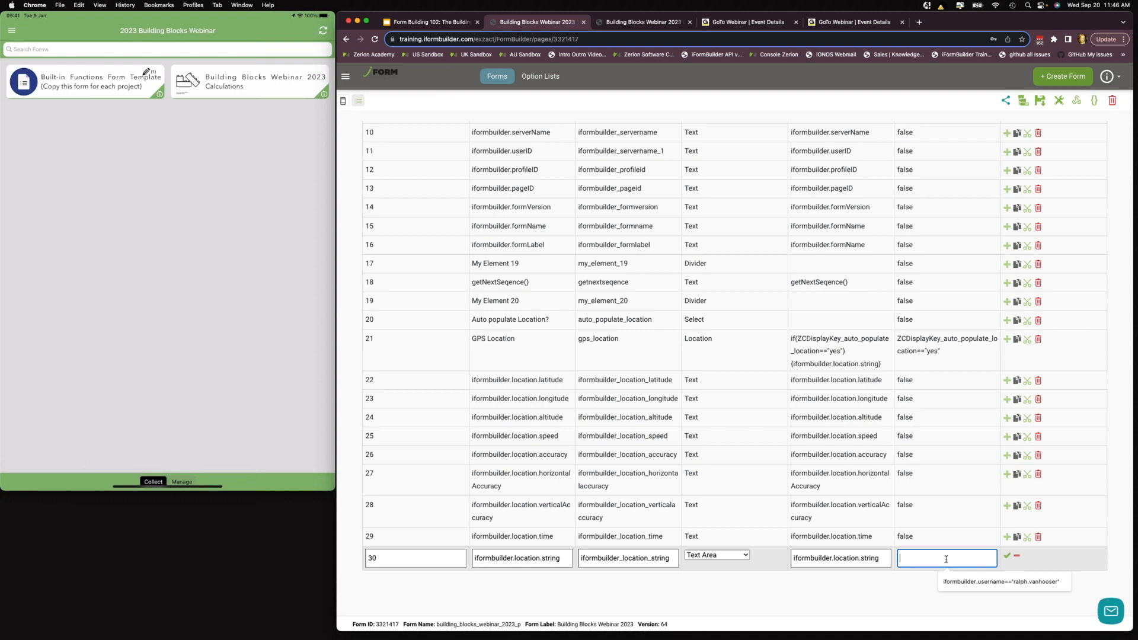
pyautogui.click(1007, 556)
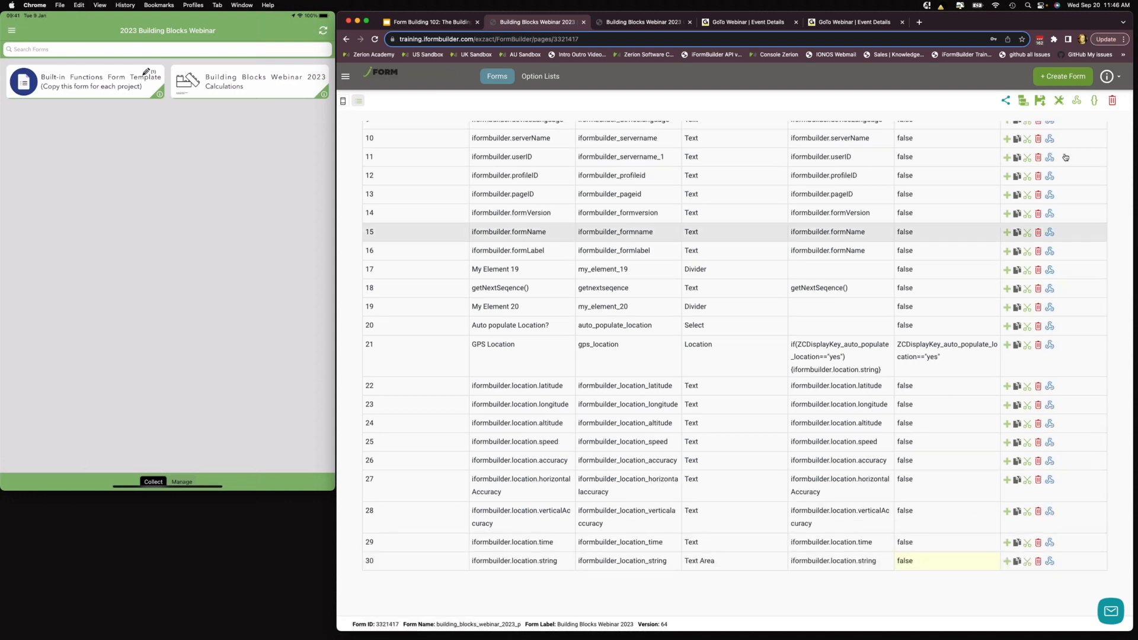
pyautogui.click(1040, 101)
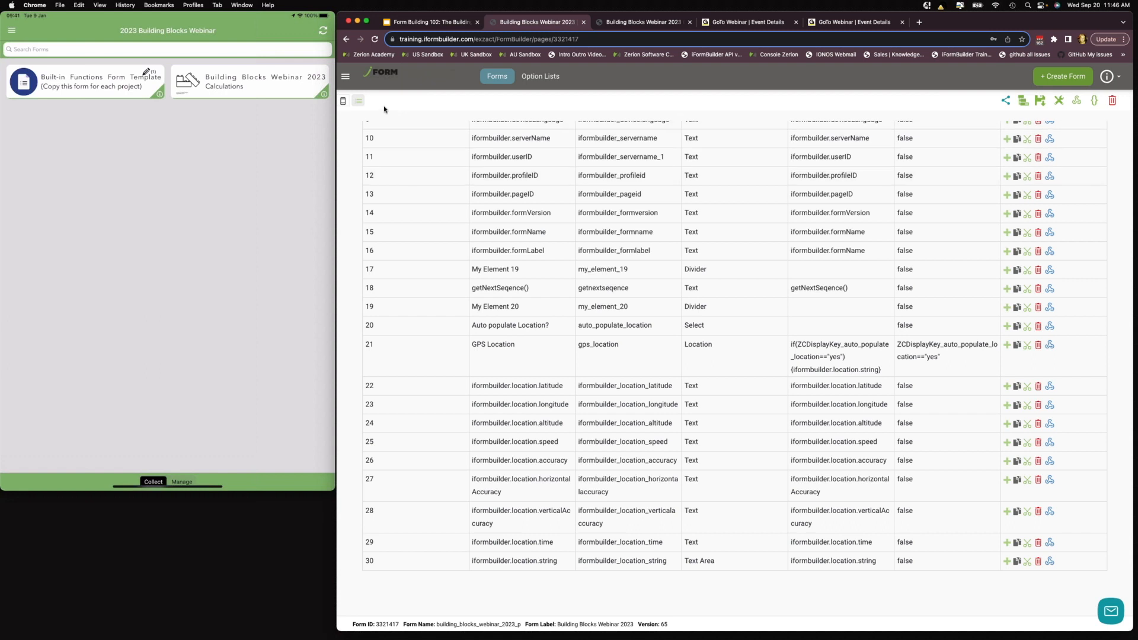
# Show the form in the phone layout with the element palette expanded, and check the Building a Smart Form demo slide
pyautogui.click(343, 102)
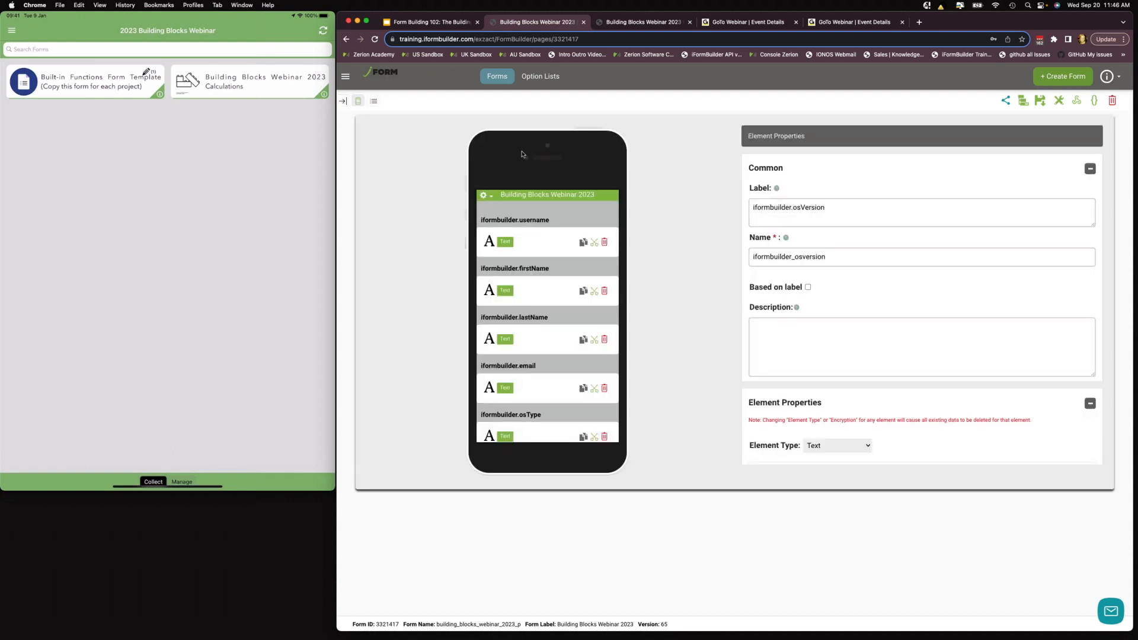
pyautogui.click(343, 101)
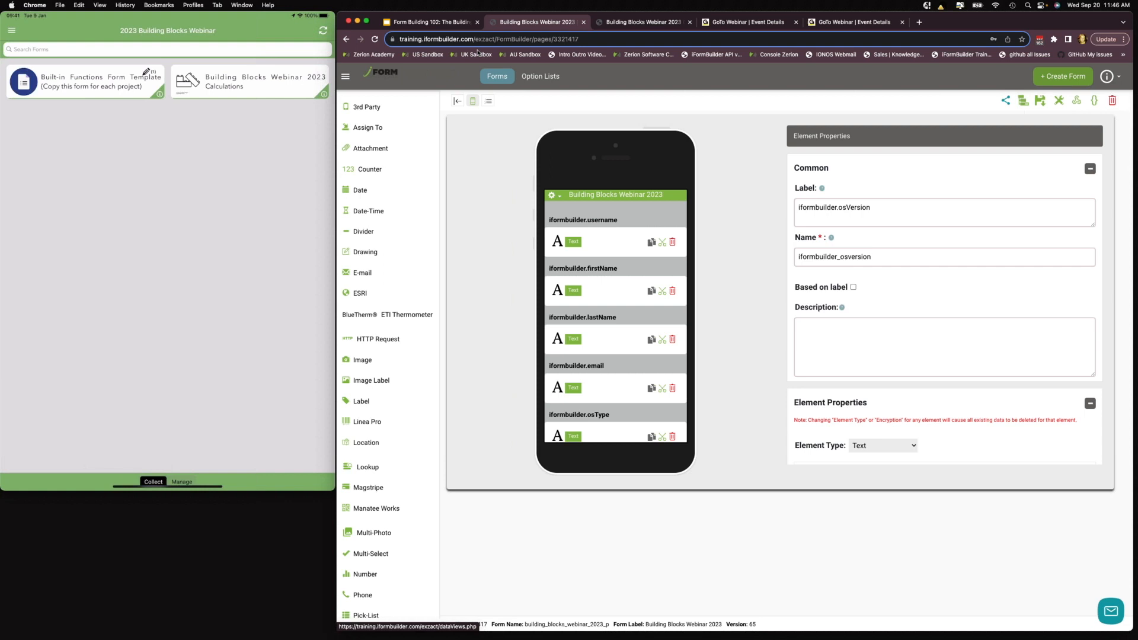
pyautogui.click(423, 22)
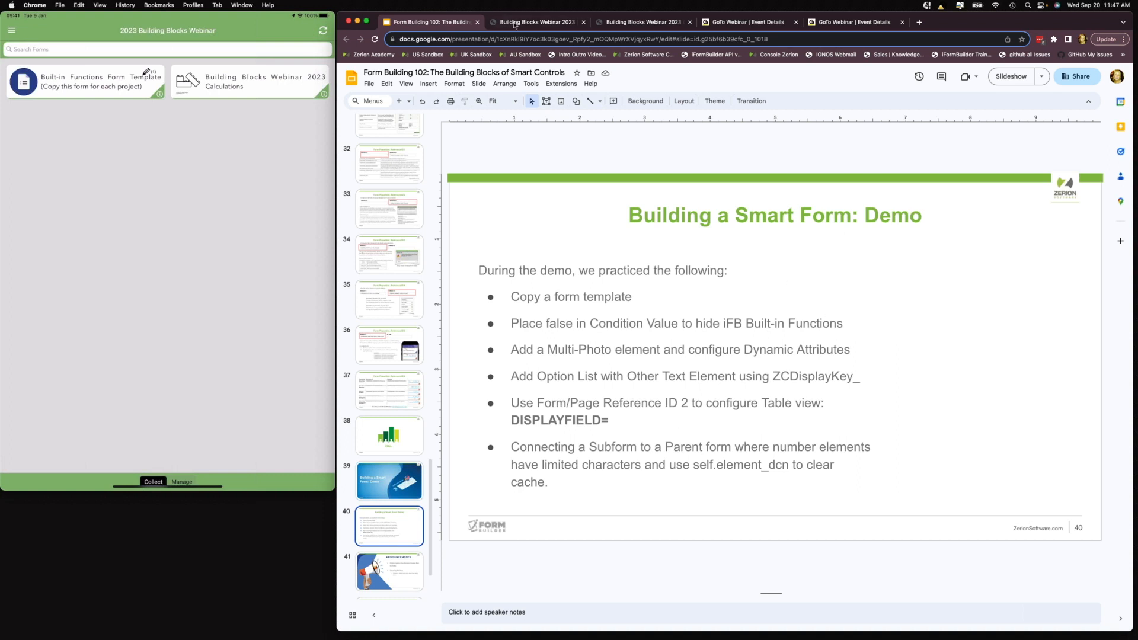
pyautogui.click(539, 24)
# Add a Multi-Photo element after iformbuilder.location.string, label it "Take Photos of House" and base its name on the label
pyautogui.scroll(-10, 616, 337)
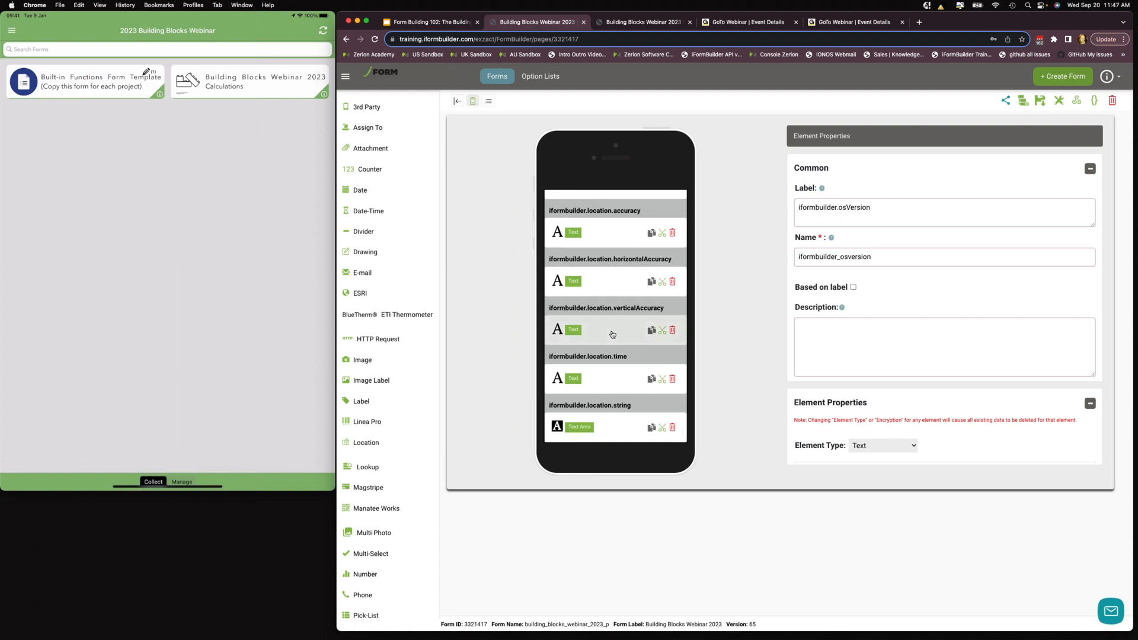
pyautogui.click(613, 424)
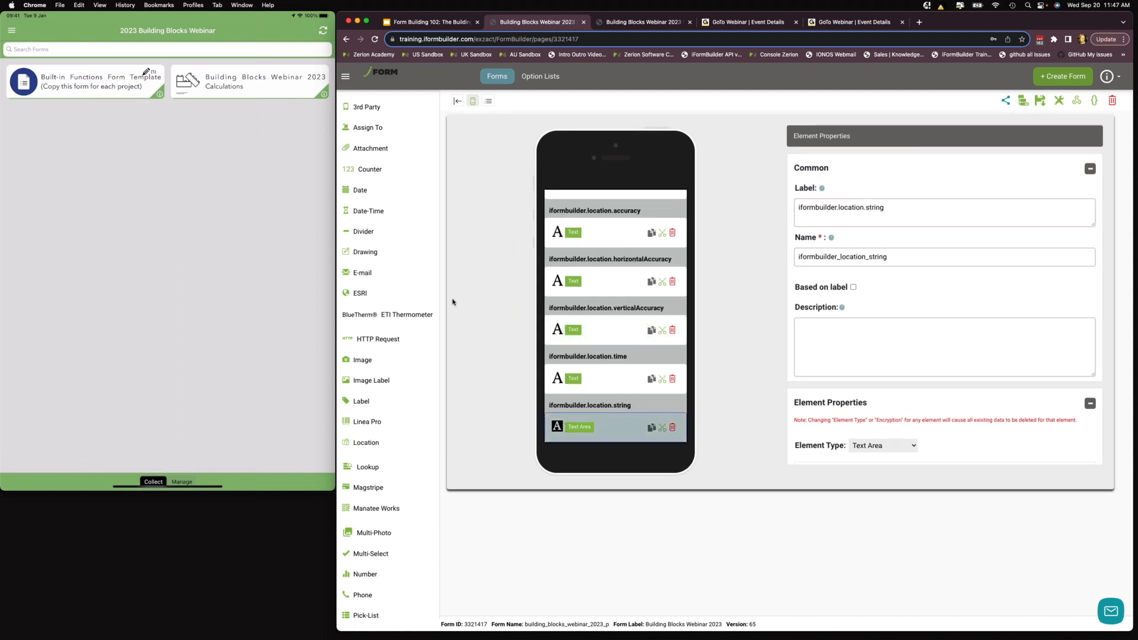
pyautogui.scroll(-5, 385, 248)
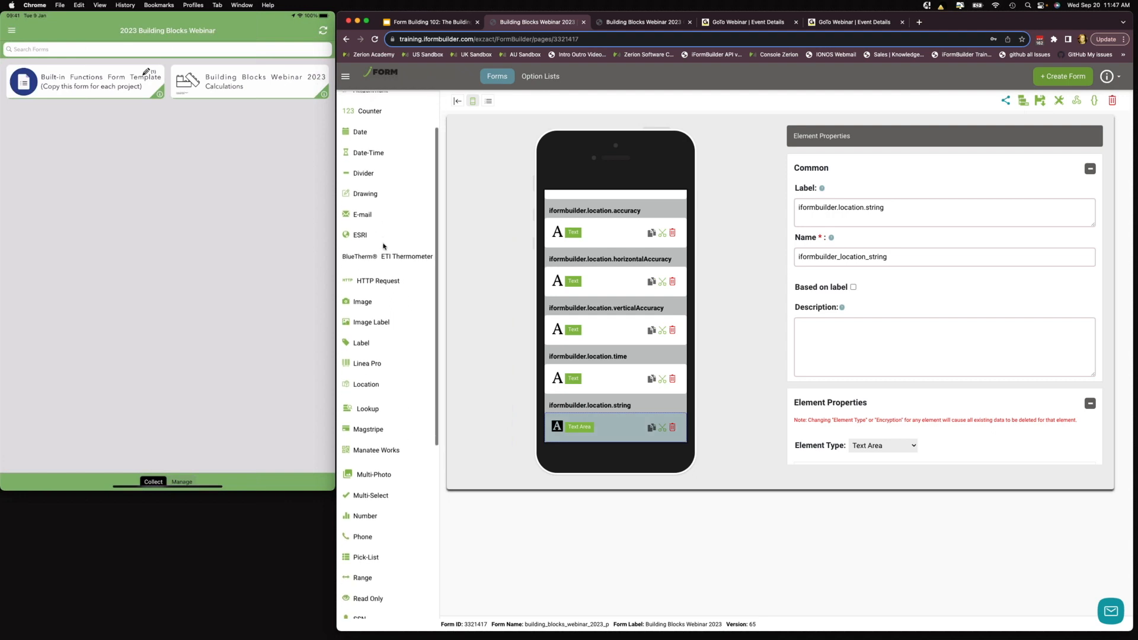
pyautogui.click(372, 335)
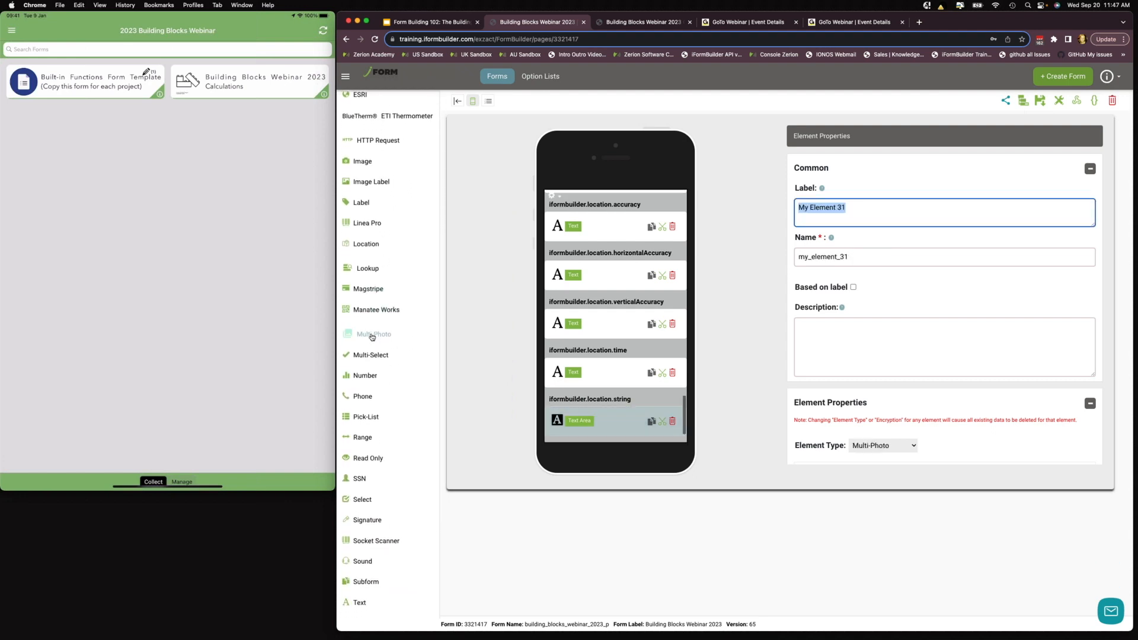
pyautogui.write('Take')
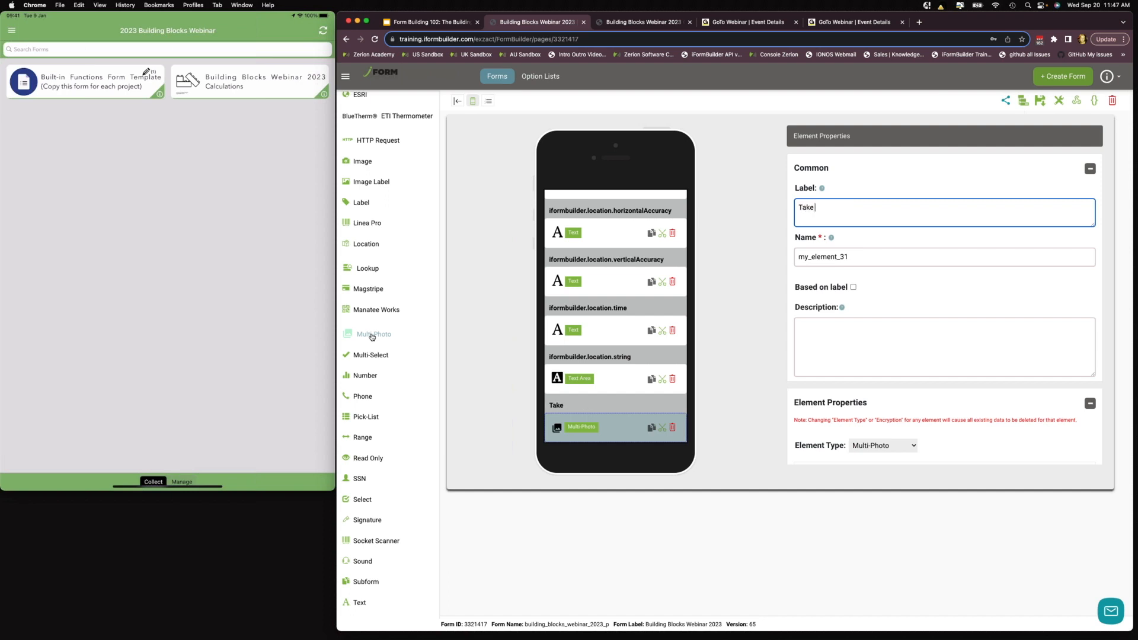
pyautogui.write(' Photos of House')
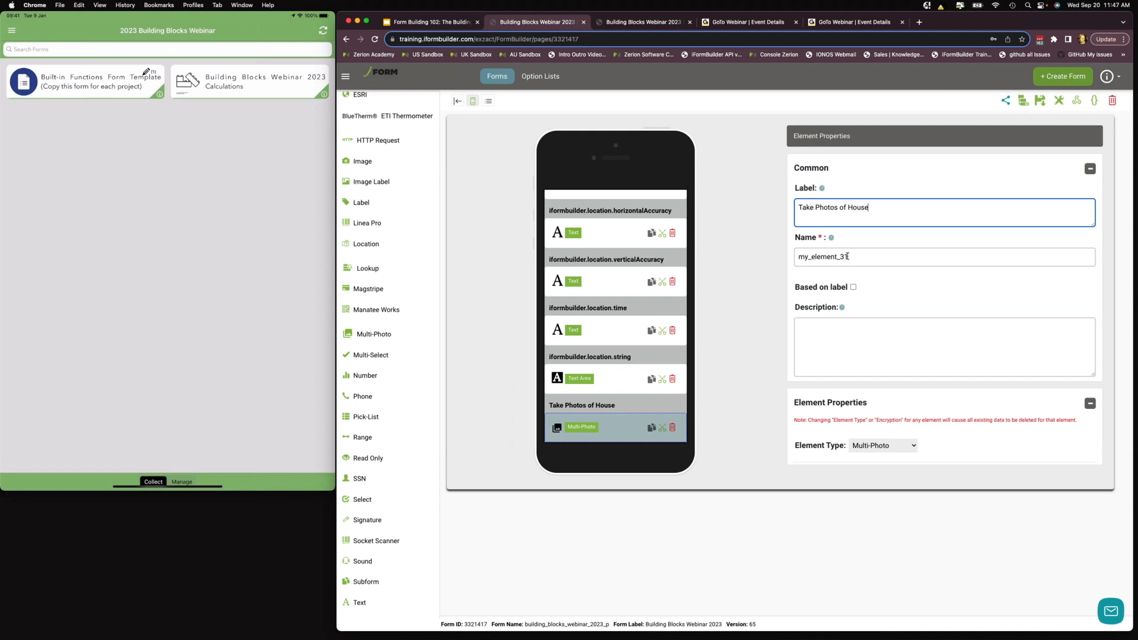
pyautogui.click(853, 287)
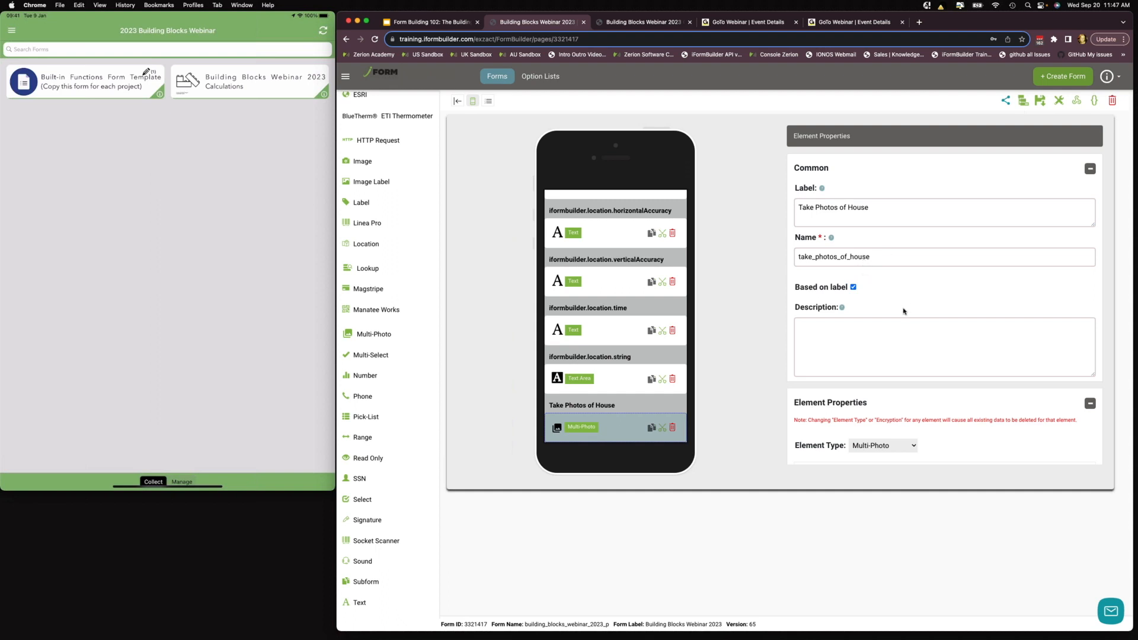
# Apply the Multi Photo Element Limit dynamic attribute to the Take Photos of House element and set it to 4
pyautogui.scroll(-5, 904, 310)
pyautogui.scroll(-1, 904, 310)
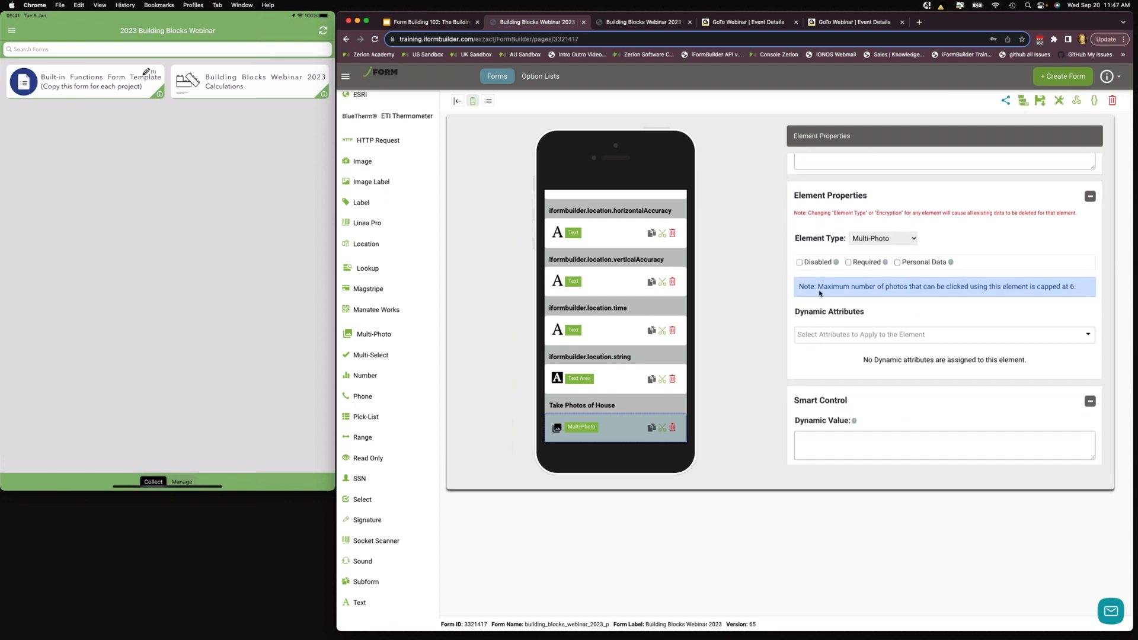
pyautogui.click(861, 335)
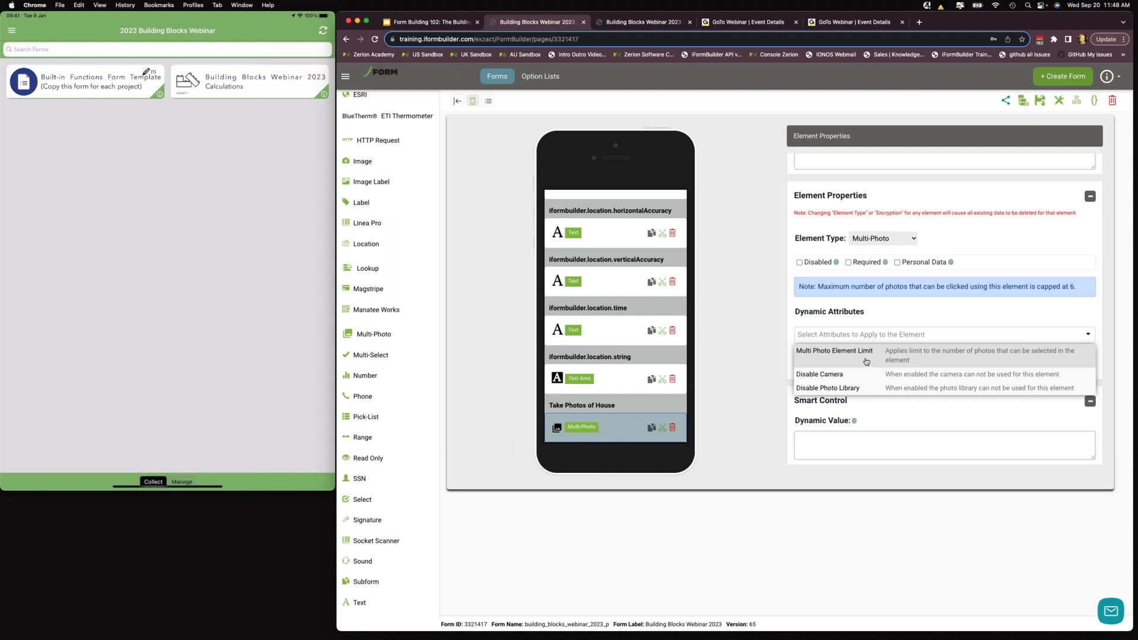
pyautogui.click(866, 362)
pyautogui.click(896, 381)
pyautogui.write('6')
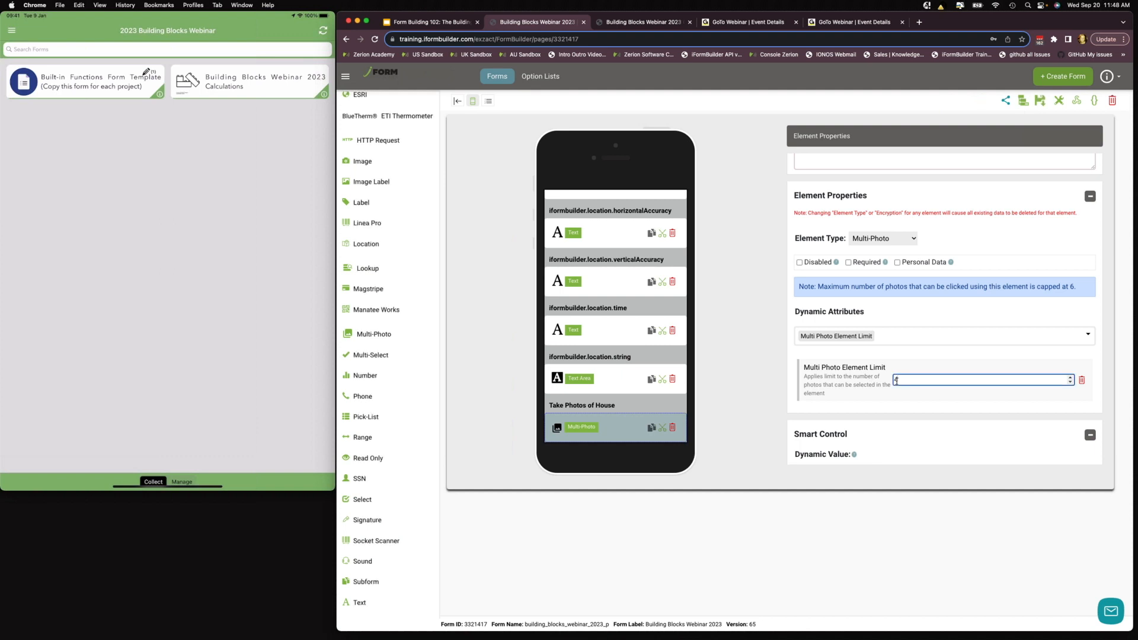
# Apply the Disable Photo Library dynamic attribute to the Take Photos of House element and save the form
pyautogui.click(982, 336)
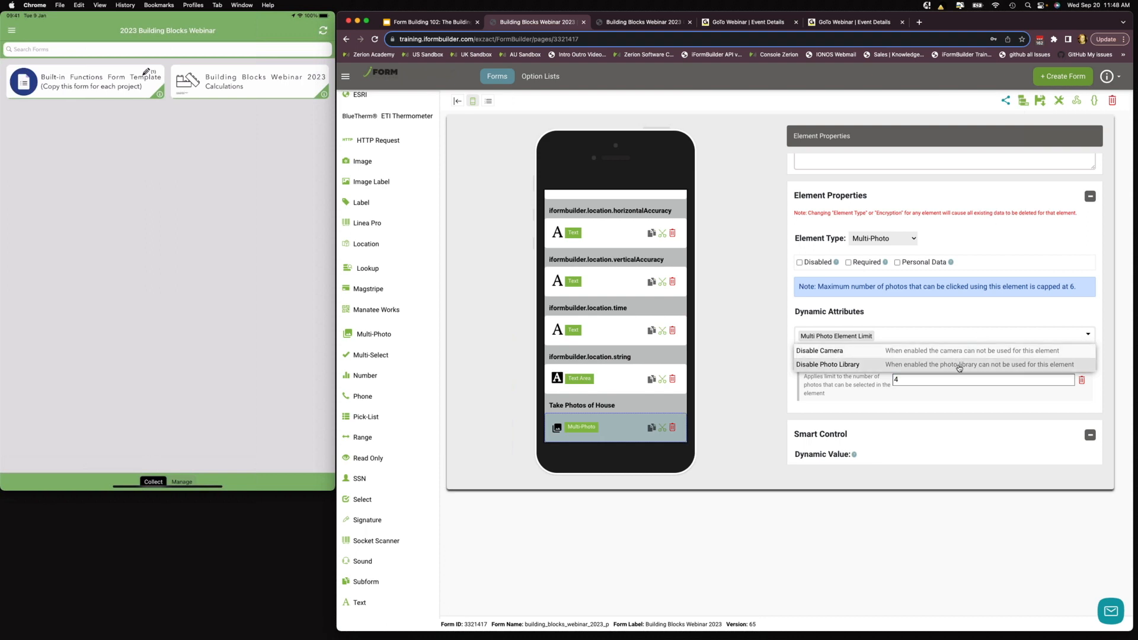
pyautogui.click(872, 365)
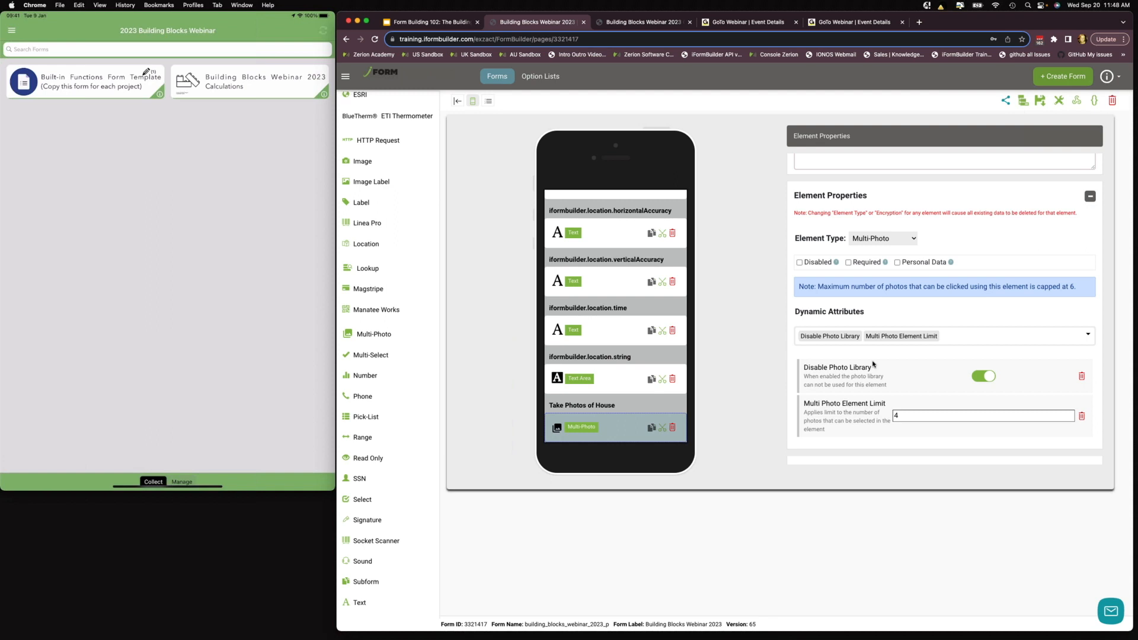
pyautogui.scroll(-2, 886, 379)
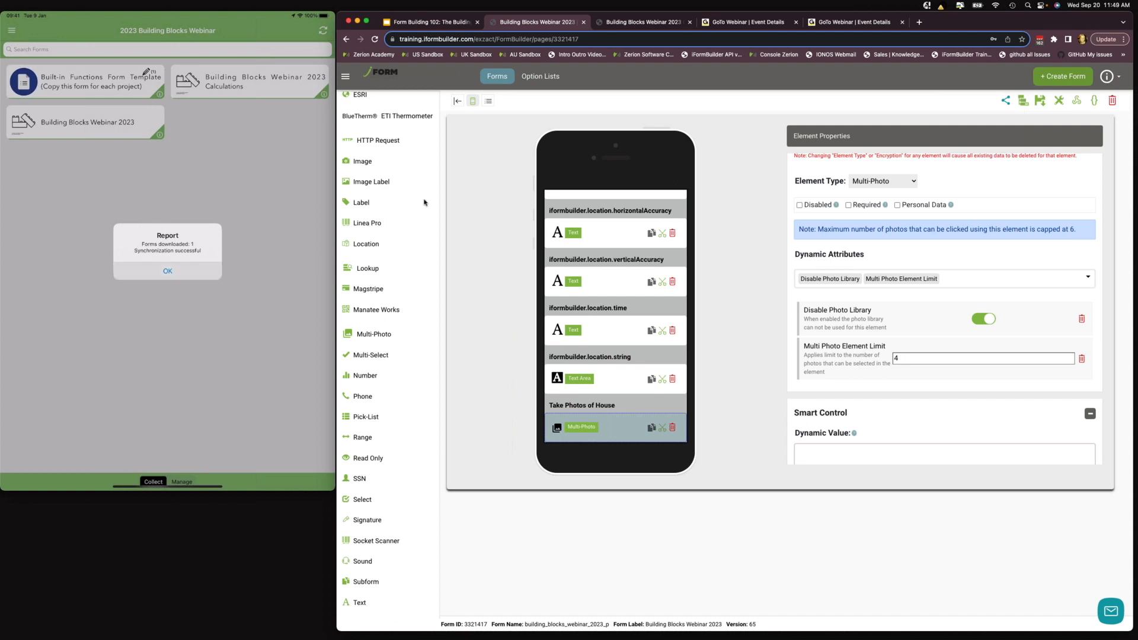
pyautogui.click(1043, 102)
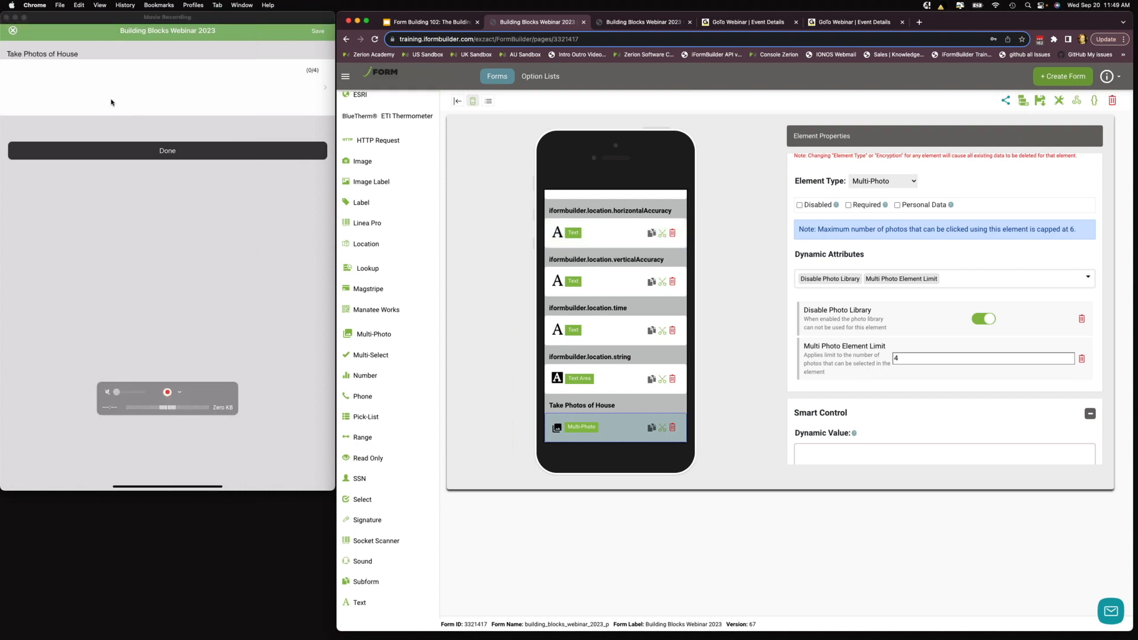
# Test the Take Photos of House element in the mobile form, and check the Building a Smart Form demo slide
pyautogui.click(323, 77)
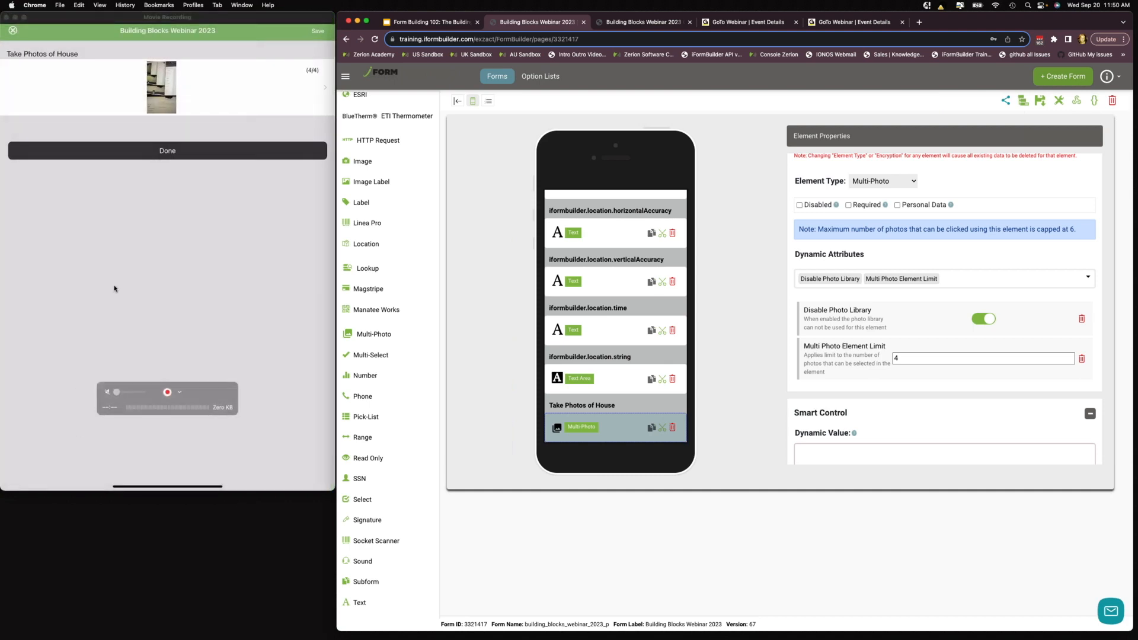
pyautogui.click(424, 23)
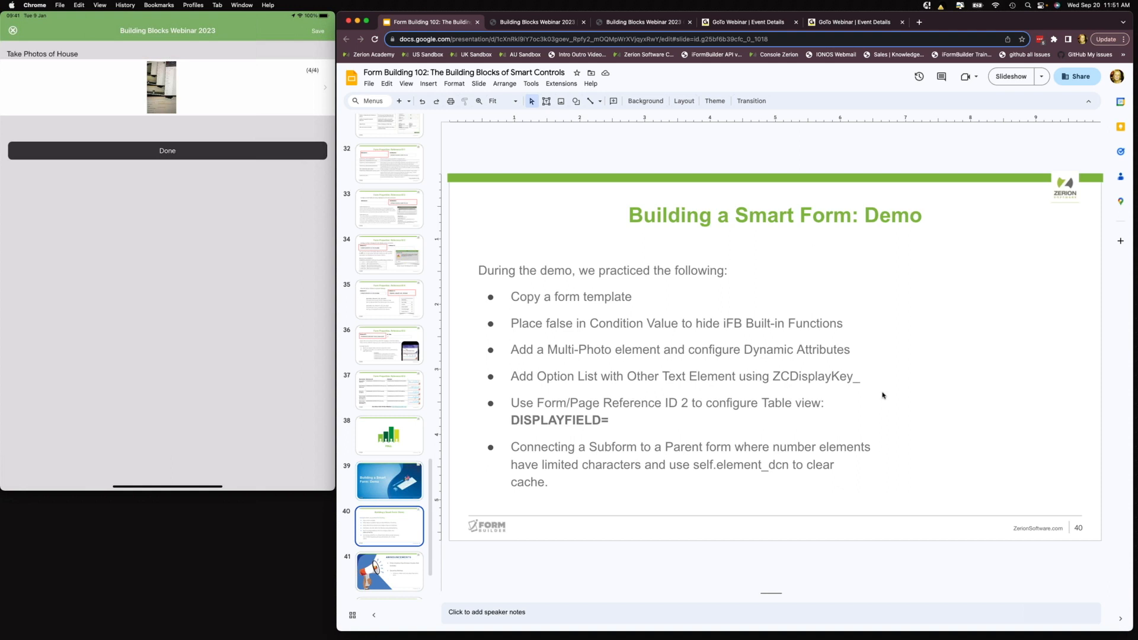
# Return to the form builder and add a Divider element labelled "div1" after Take Photos of House
pyautogui.click(554, 23)
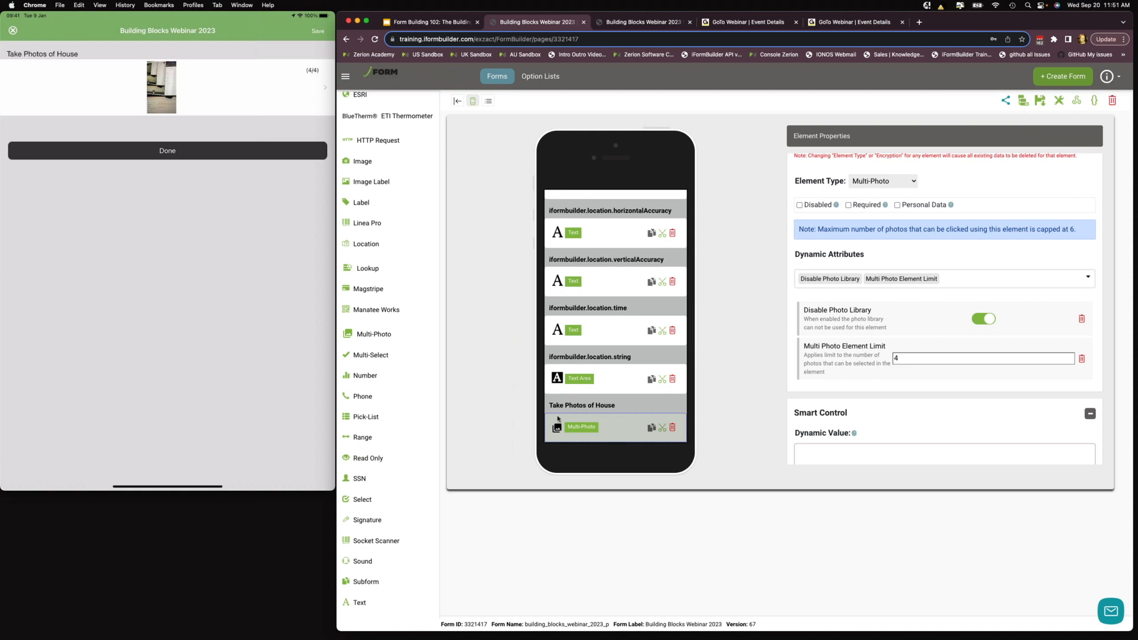
pyautogui.scroll(5, 386, 196)
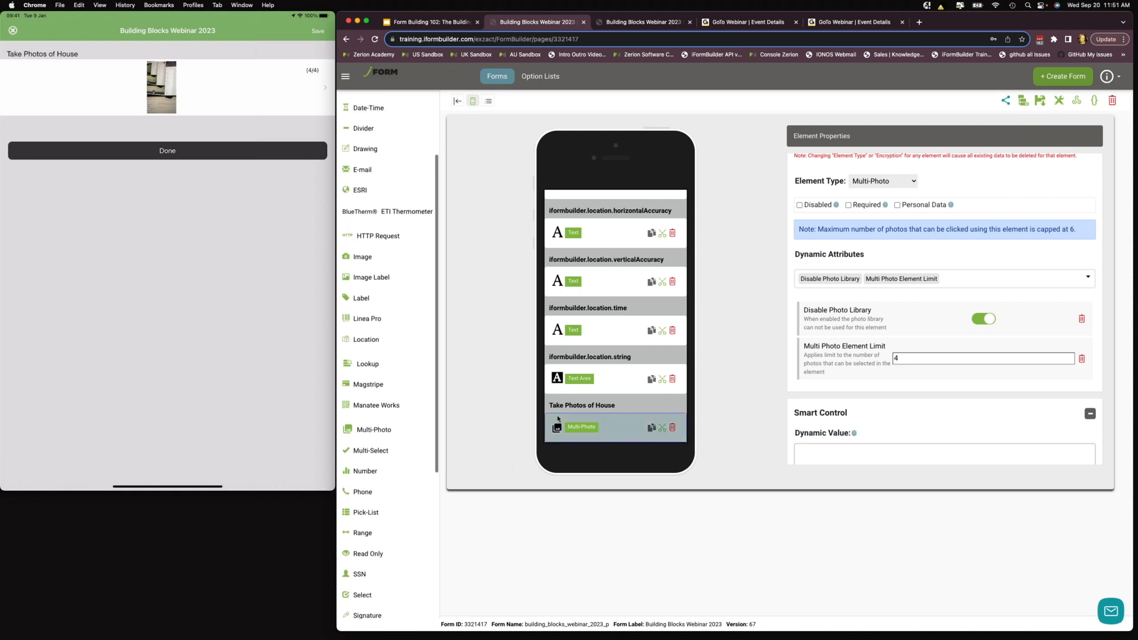
pyautogui.click(366, 202)
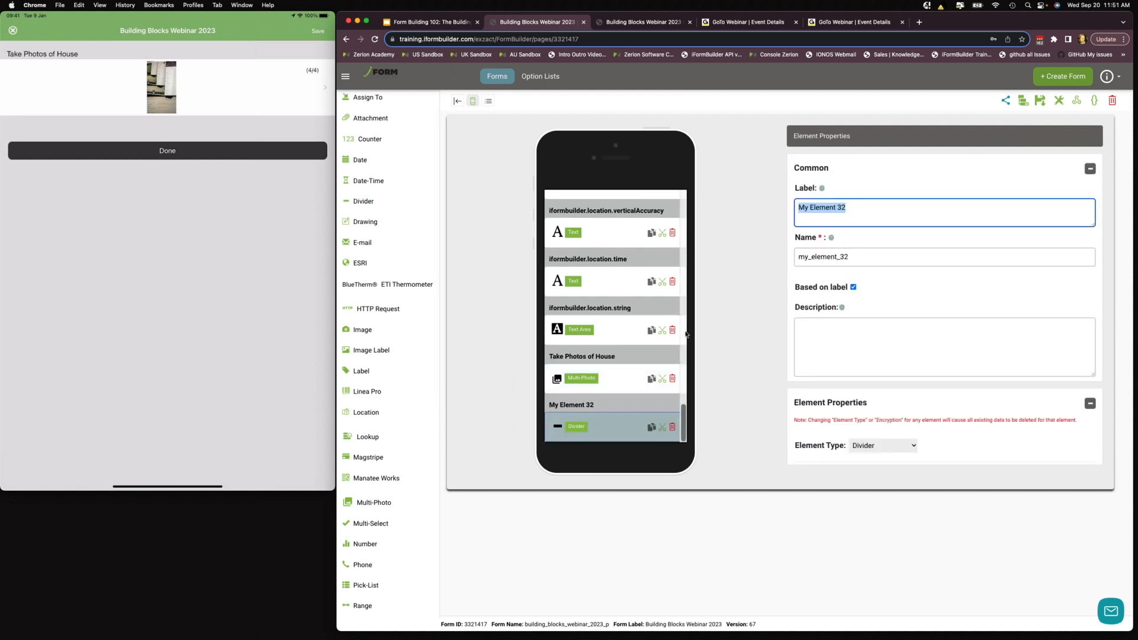
pyautogui.write('div')
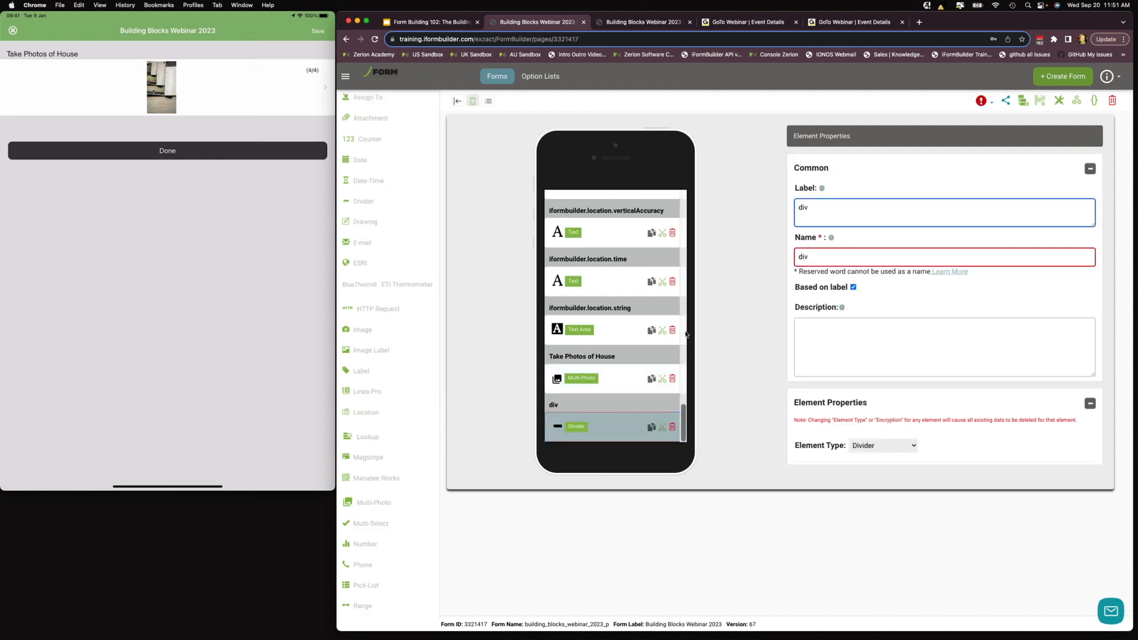
pyautogui.write('1')
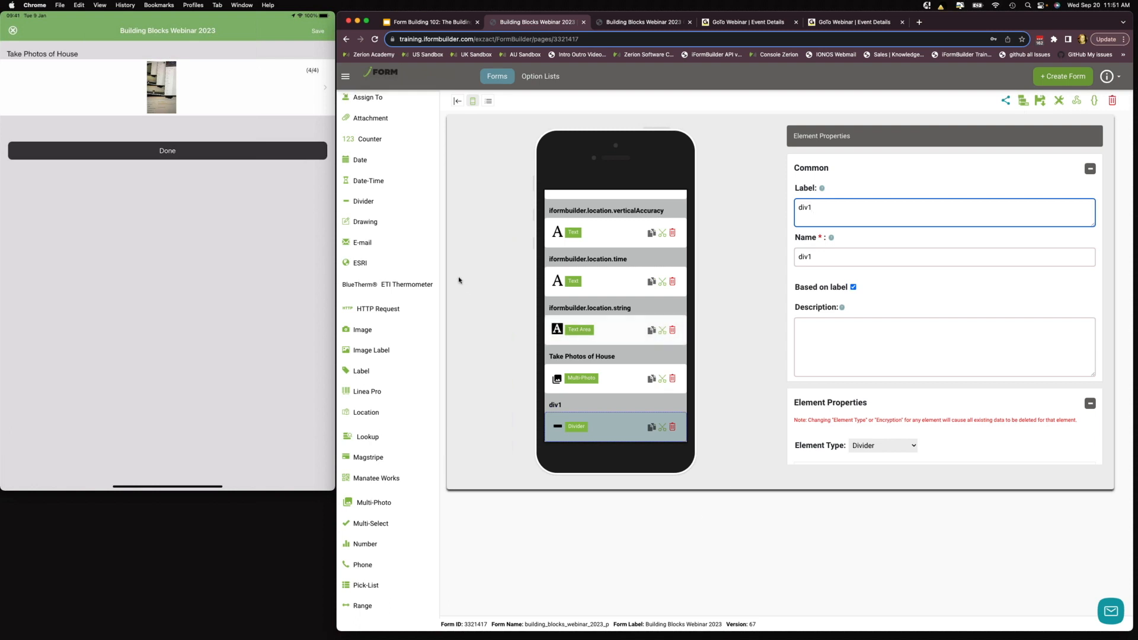
# Add a Pick-List element below the divider and label it "Select house Type"
pyautogui.scroll(-5, 424, 340)
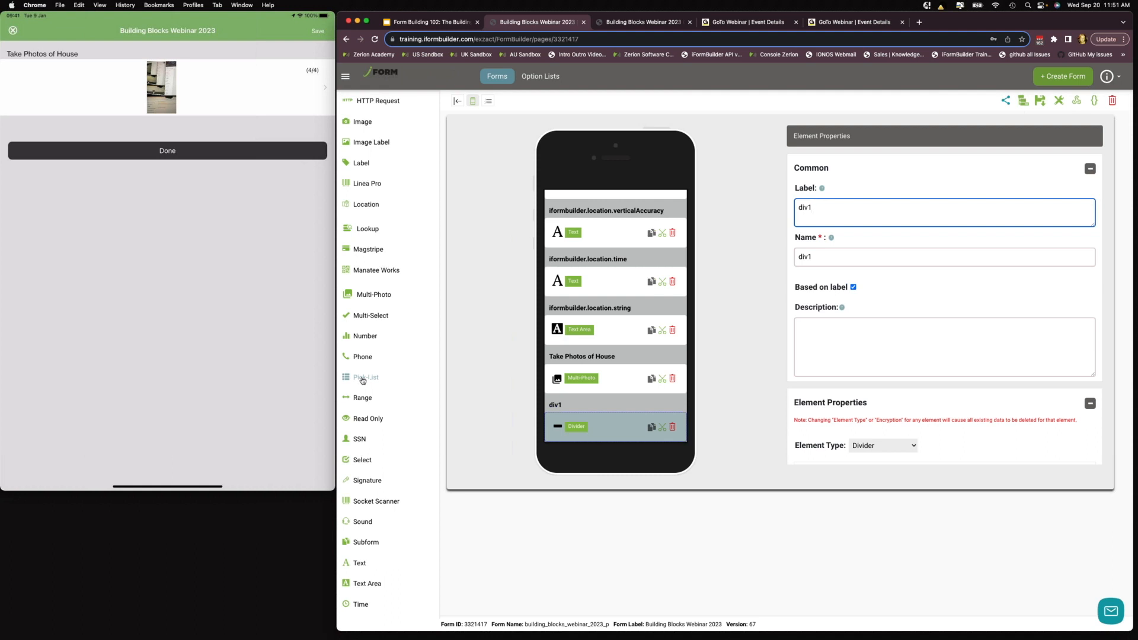
pyautogui.click(363, 380)
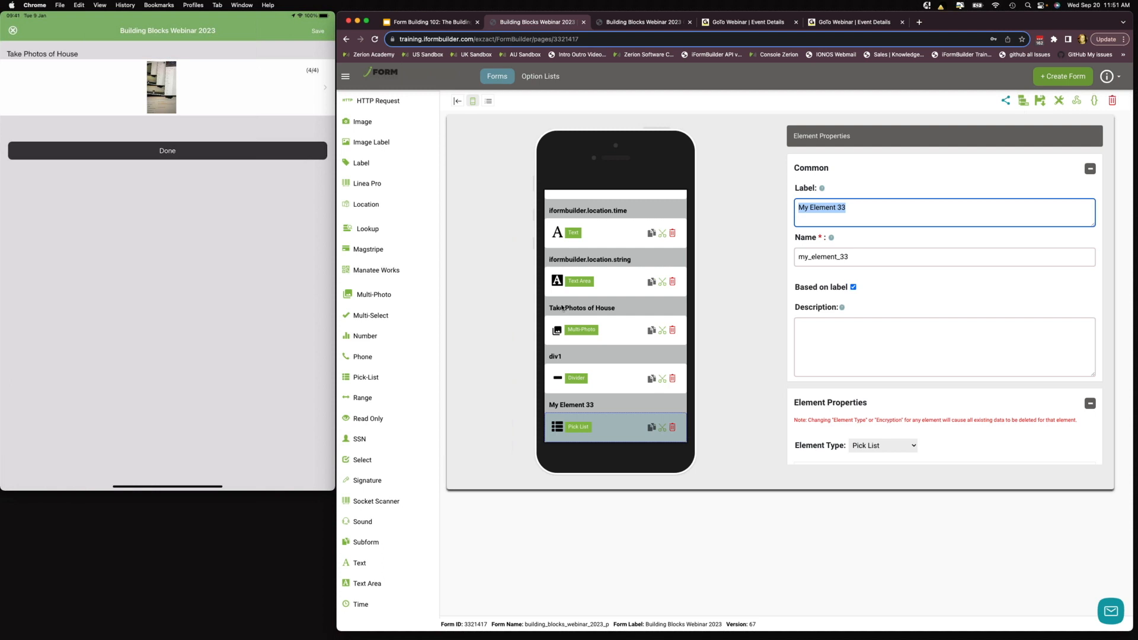
pyautogui.write('Se')
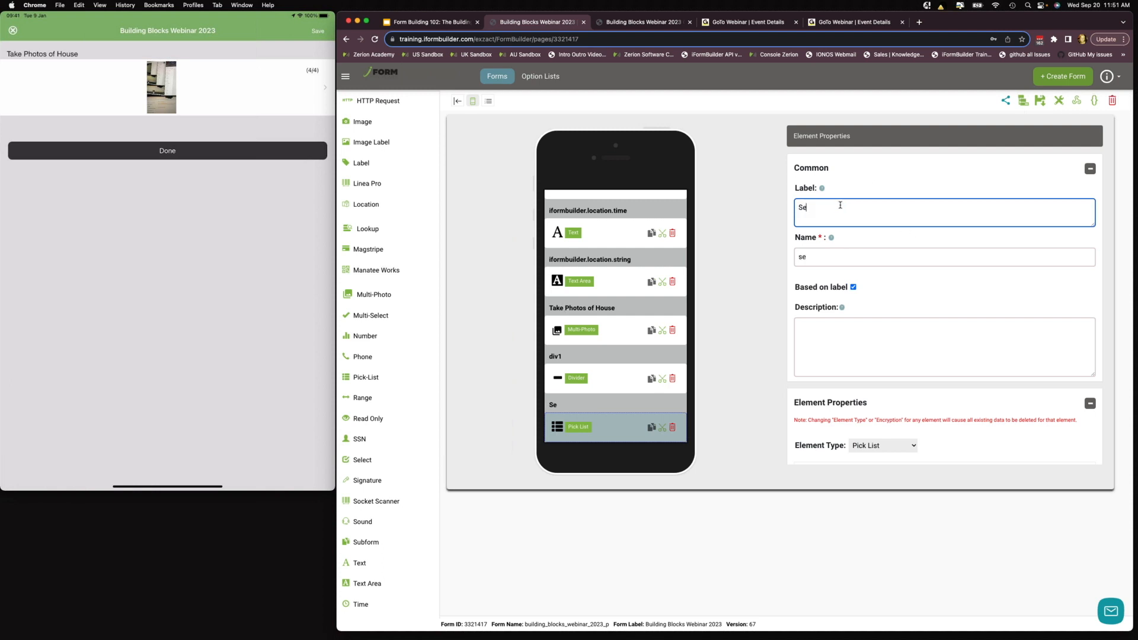
pyautogui.write('lect hour')
pyautogui.write('e')
pyautogui.write('Type')
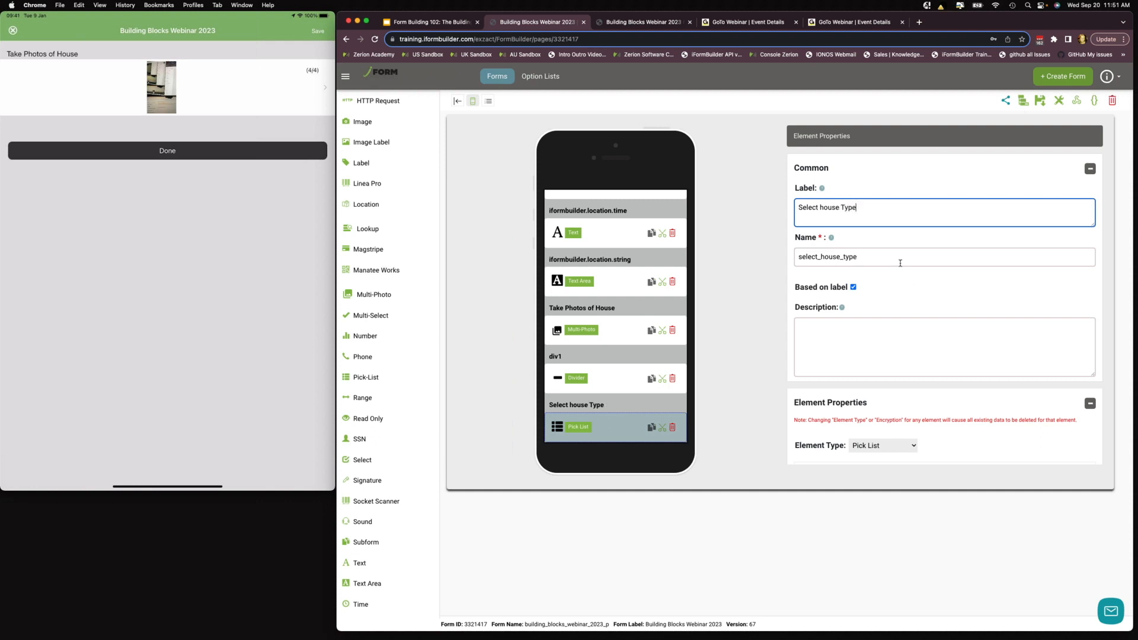
# Create a new option list named "House Types" from the option list assignment of the Select house Type element
pyautogui.scroll(-9, 882, 279)
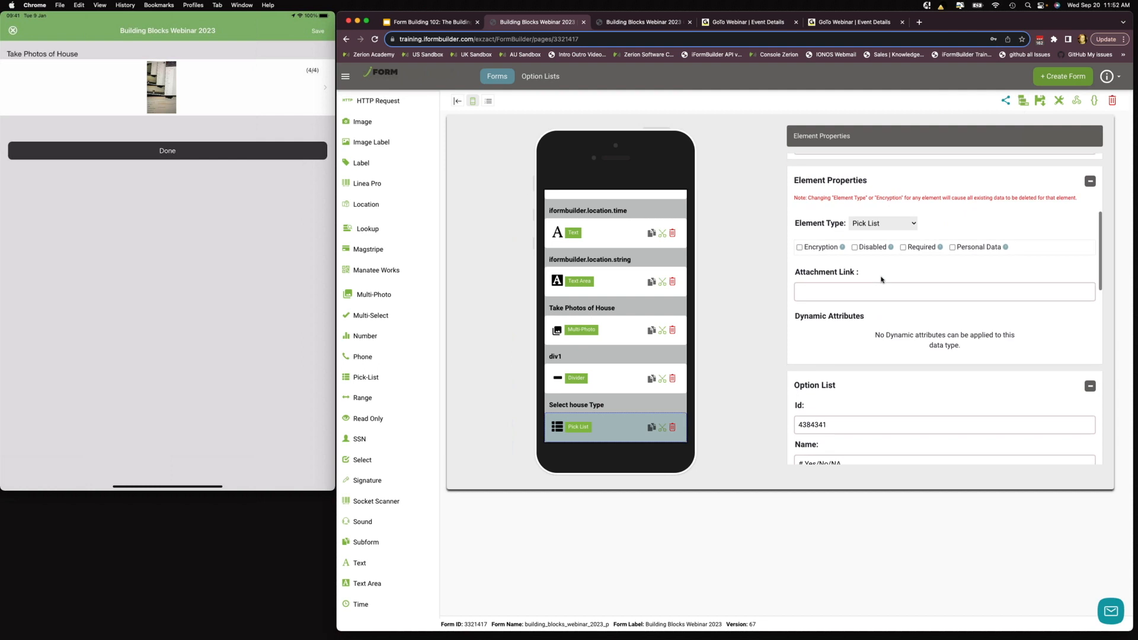
pyautogui.scroll(-2, 882, 280)
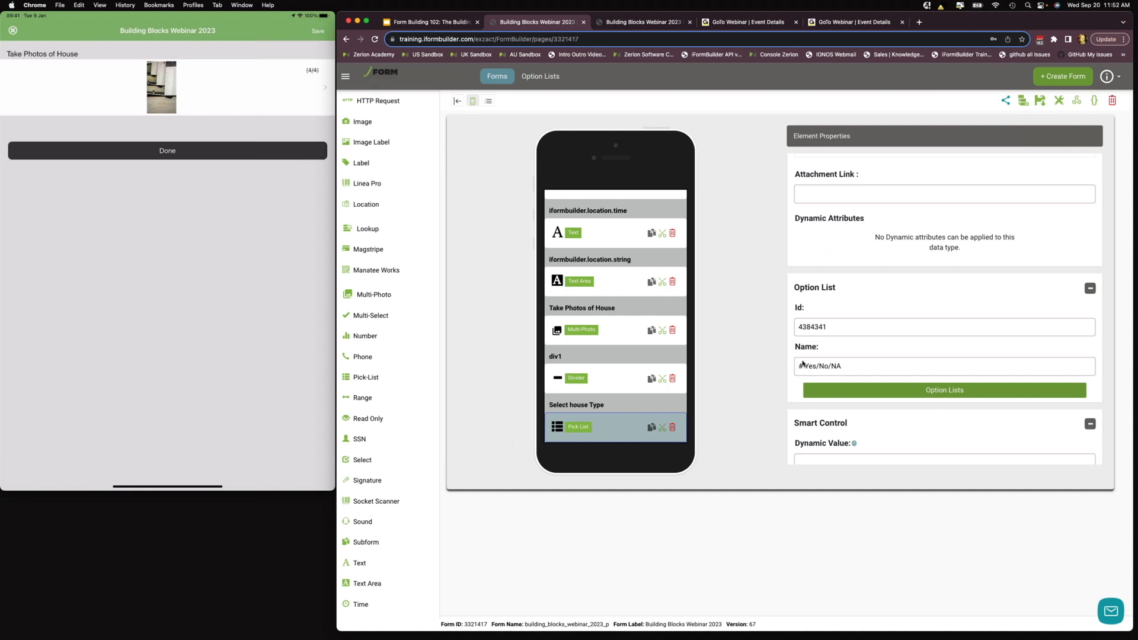
pyautogui.click(987, 396)
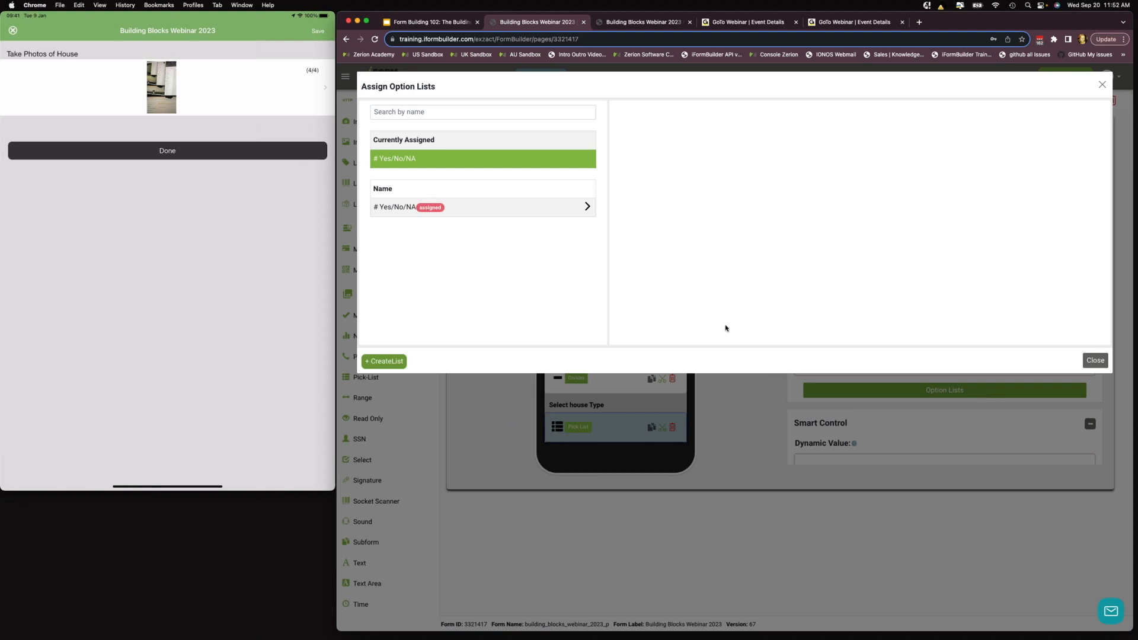
pyautogui.click(387, 361)
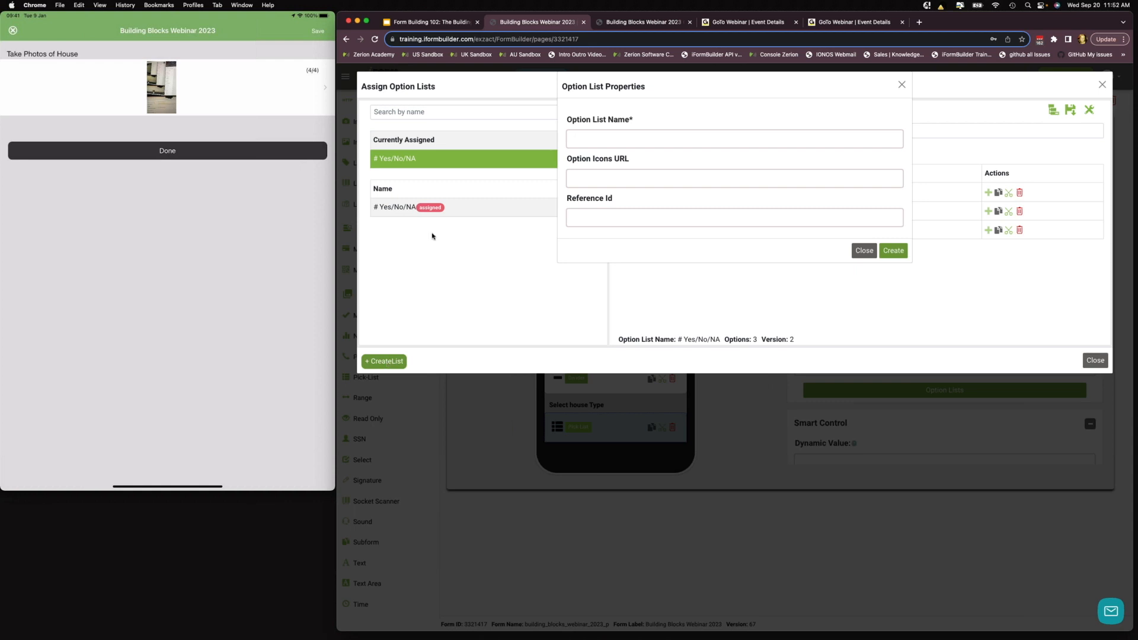
pyautogui.click(645, 139)
pyautogui.write('House Types')
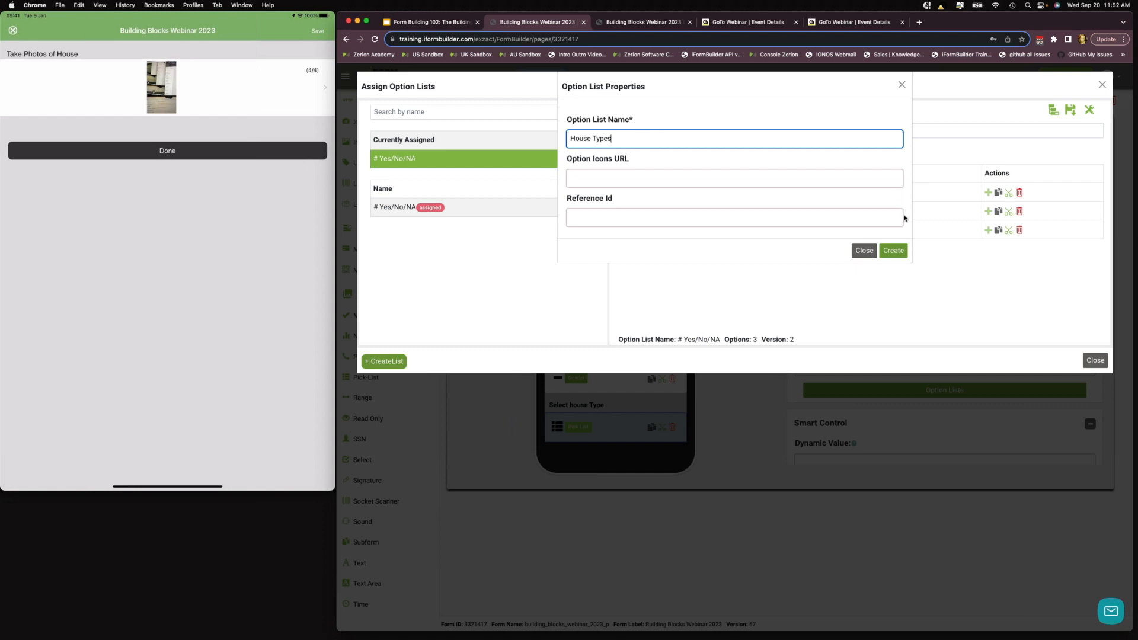
pyautogui.click(893, 251)
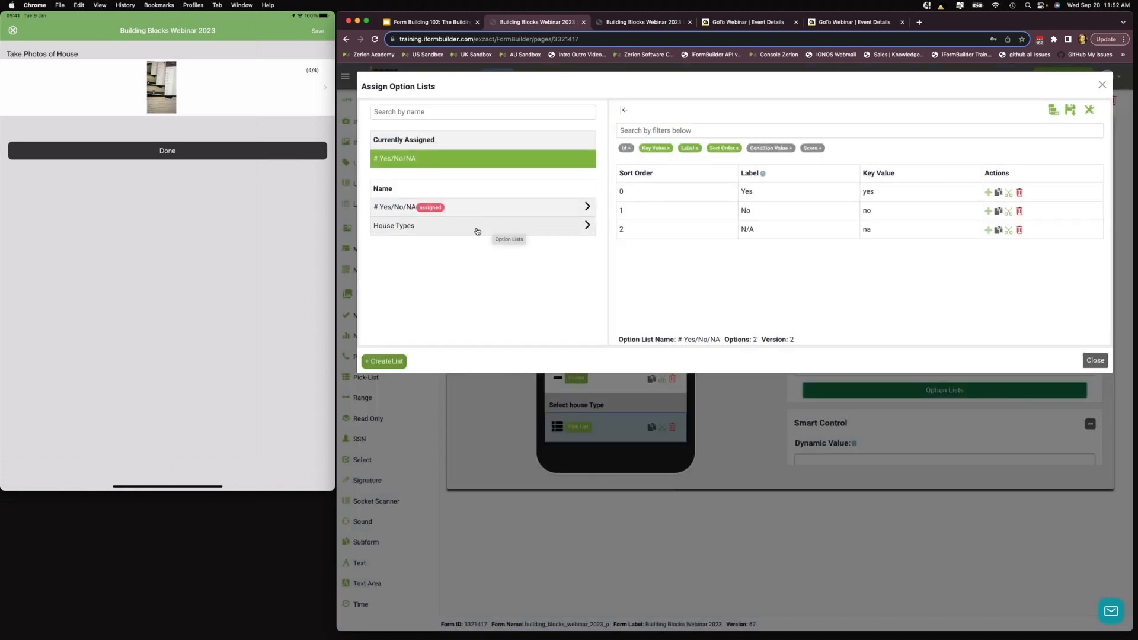
# Add a first option labelled "House type 1" to the House Types option list
pyautogui.click(417, 226)
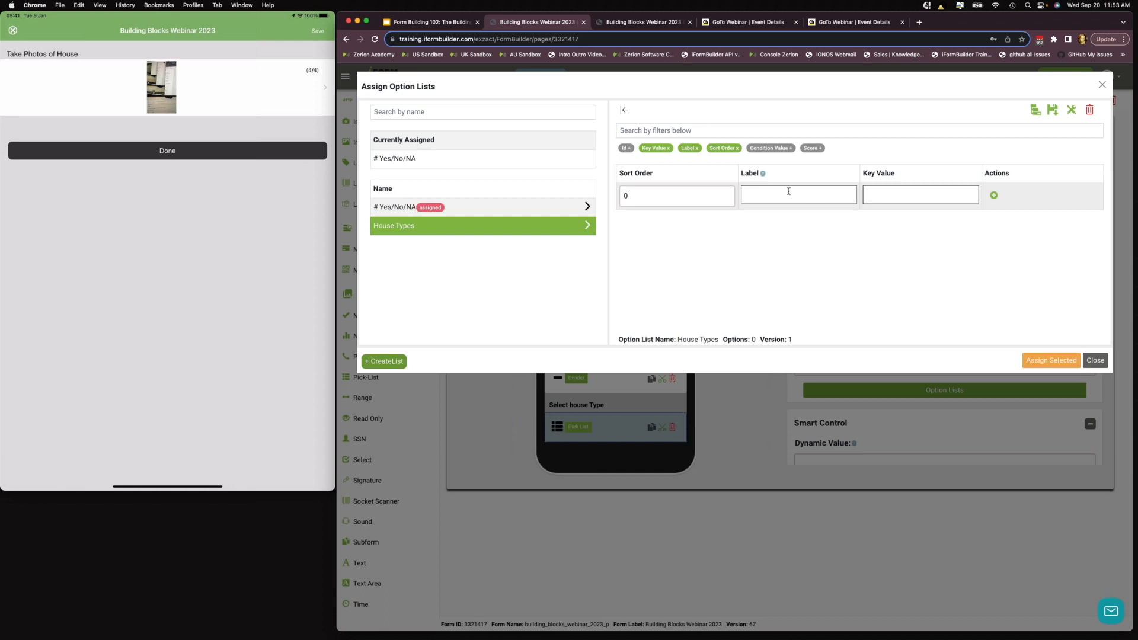
pyautogui.click(788, 191)
pyautogui.write('House type 1')
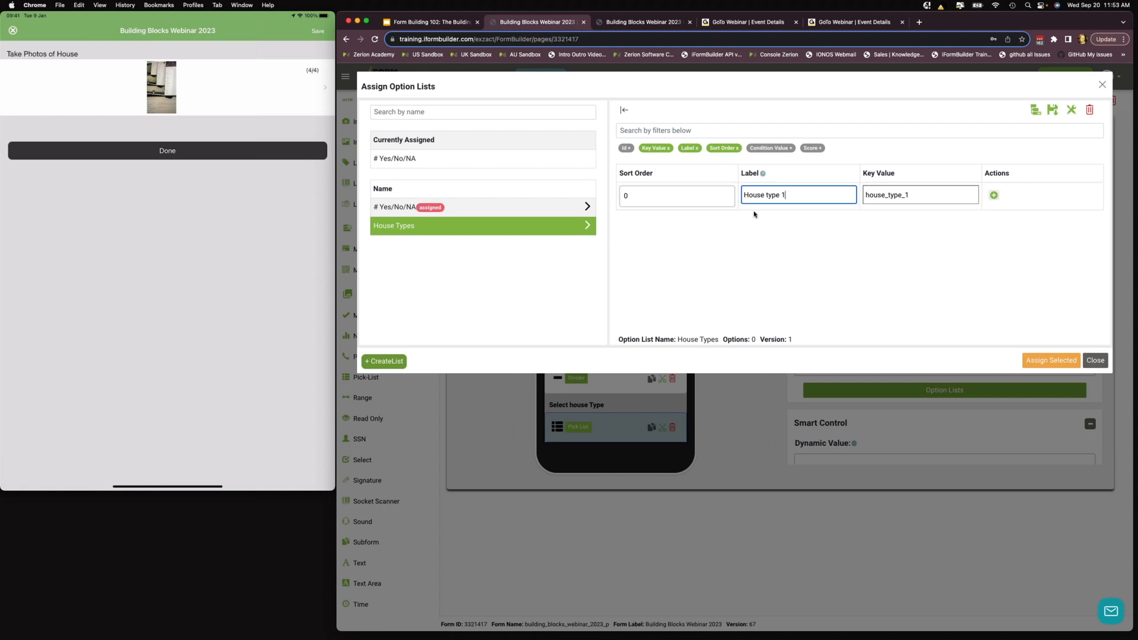
pyautogui.tripleClick(781, 195)
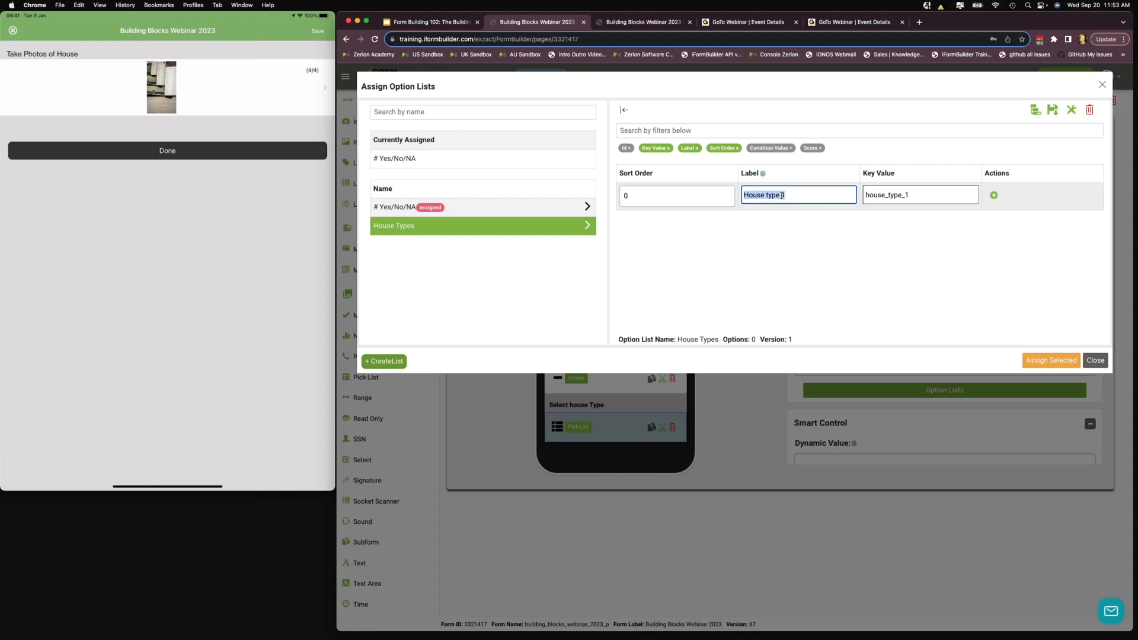
pyautogui.click(782, 195)
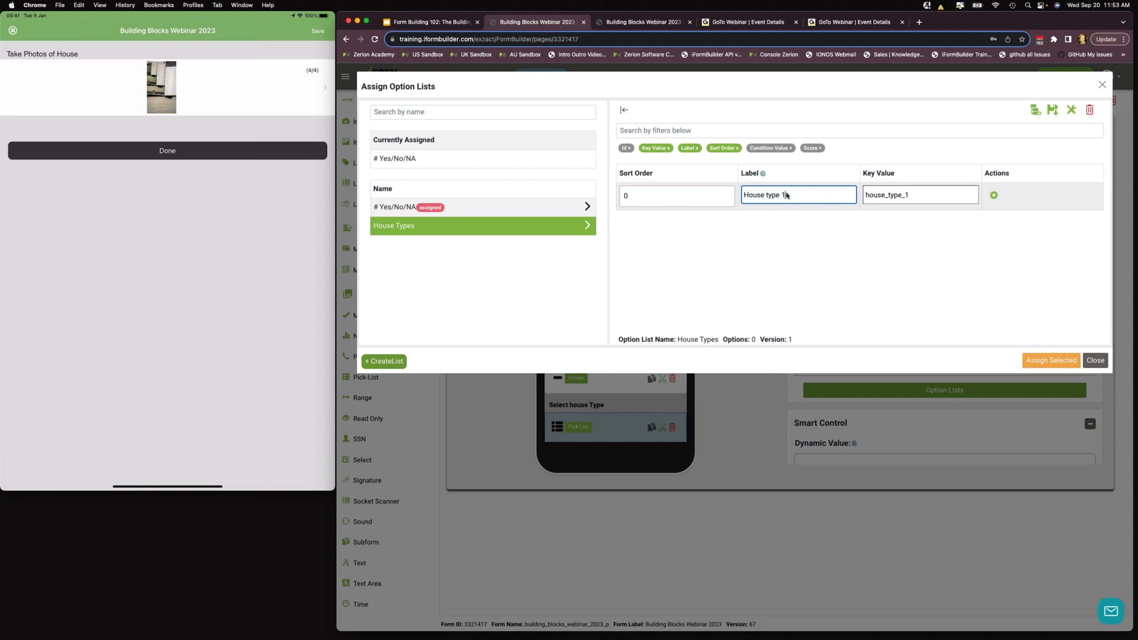
pyautogui.click(994, 196)
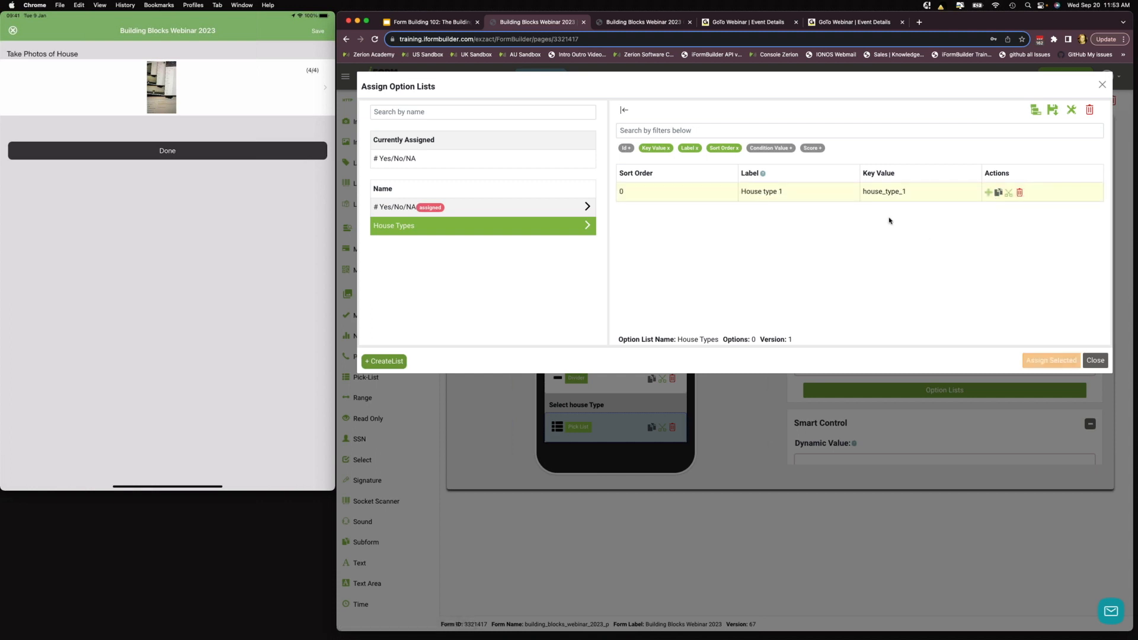
# Add the options "House Type 2" and "House Type 3" to the House Types list
pyautogui.click(987, 194)
pyautogui.write('H')
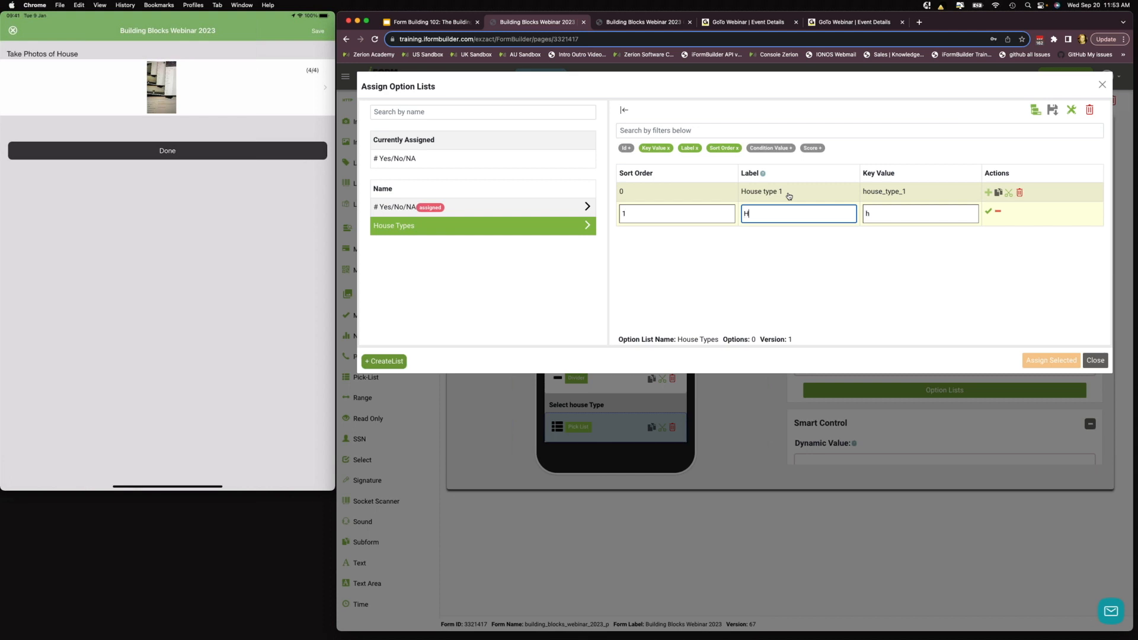
pyautogui.write('ouse Type 2')
pyautogui.click(988, 212)
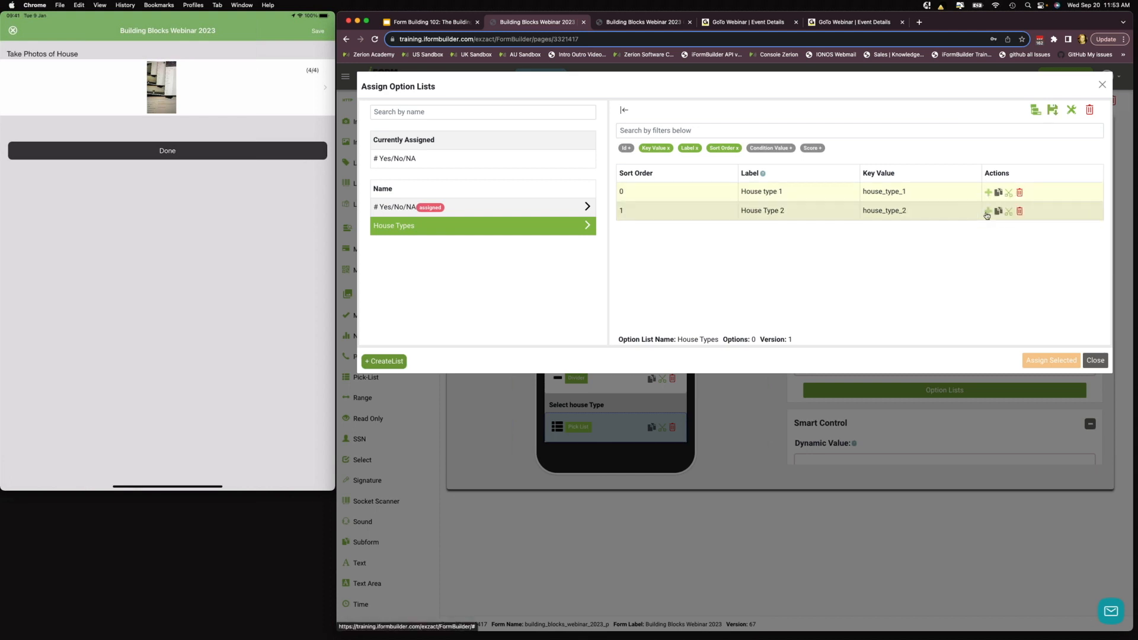
pyautogui.click(987, 212)
pyautogui.write('Hous')
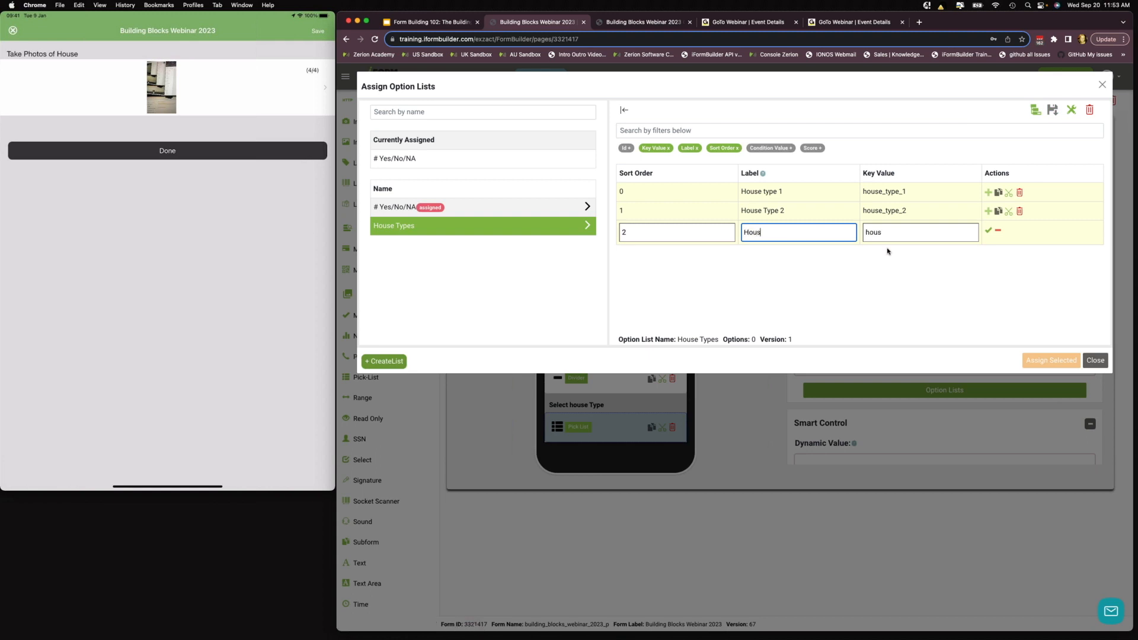
pyautogui.write('e Type 3')
pyautogui.click(988, 230)
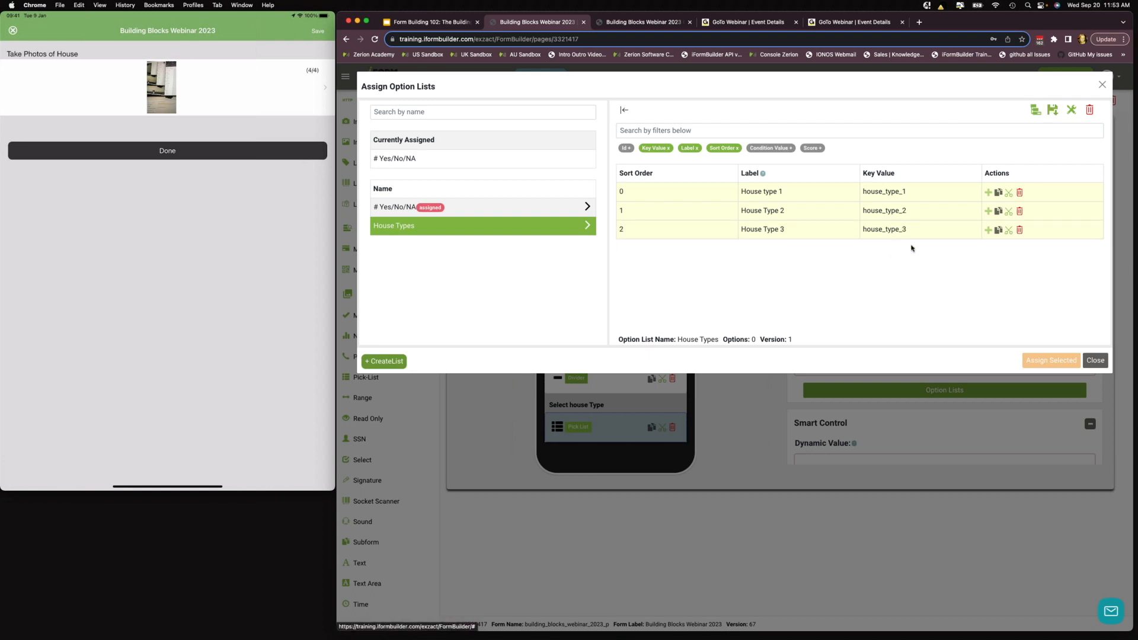
# Add a fourth option labelled "Other", then save the House Types list and assign it to the Select house Type element
pyautogui.click(988, 230)
pyautogui.write('Other')
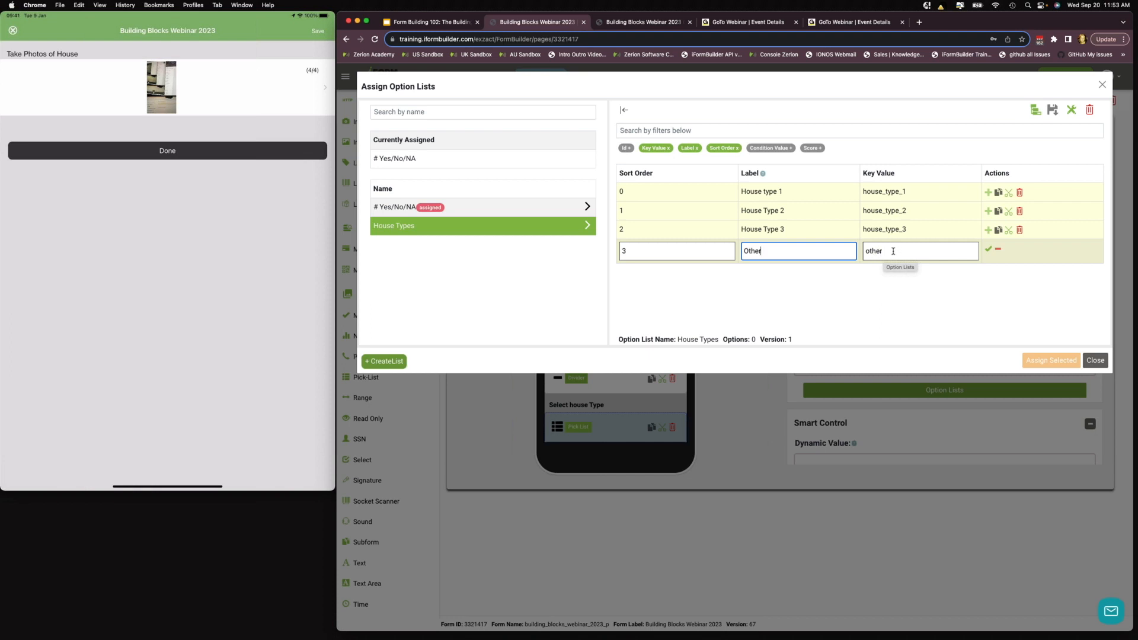
pyautogui.doubleClick(894, 251)
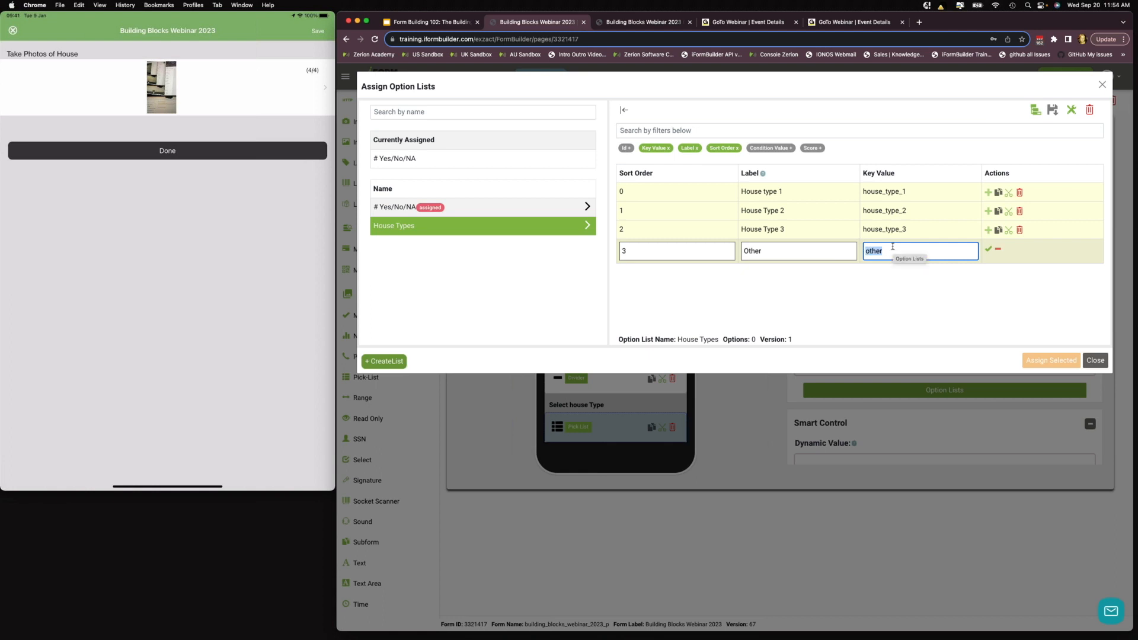
pyautogui.click(988, 251)
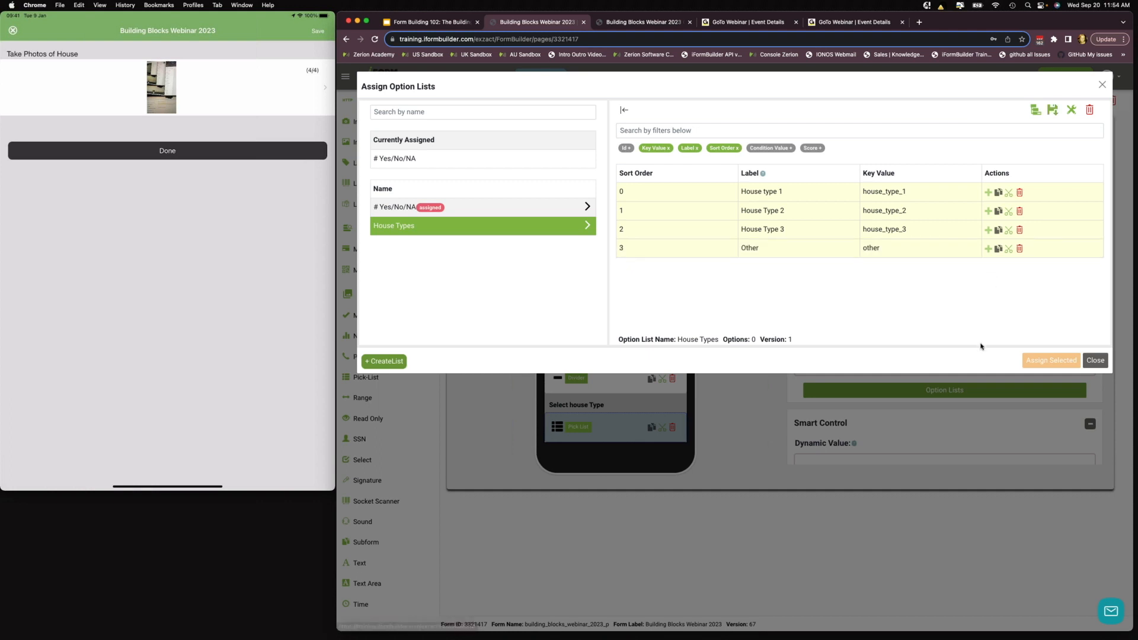
pyautogui.click(1052, 109)
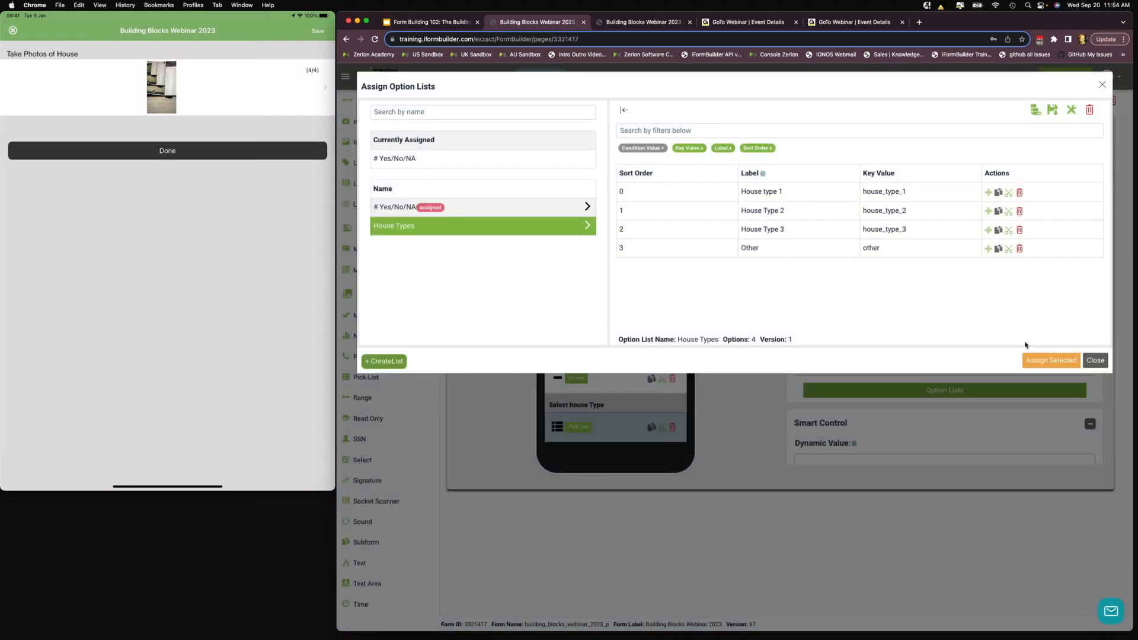
pyautogui.click(1032, 362)
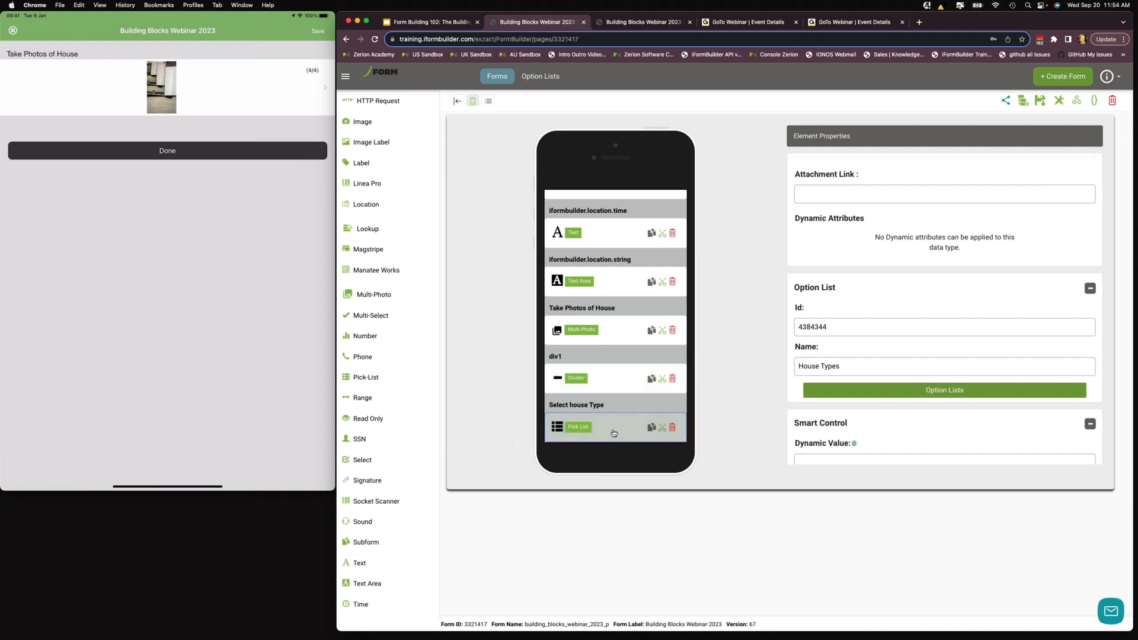
# Add a Text element after Select house Type and label it "Please type the other house type here."
pyautogui.scroll(-2, 401, 334)
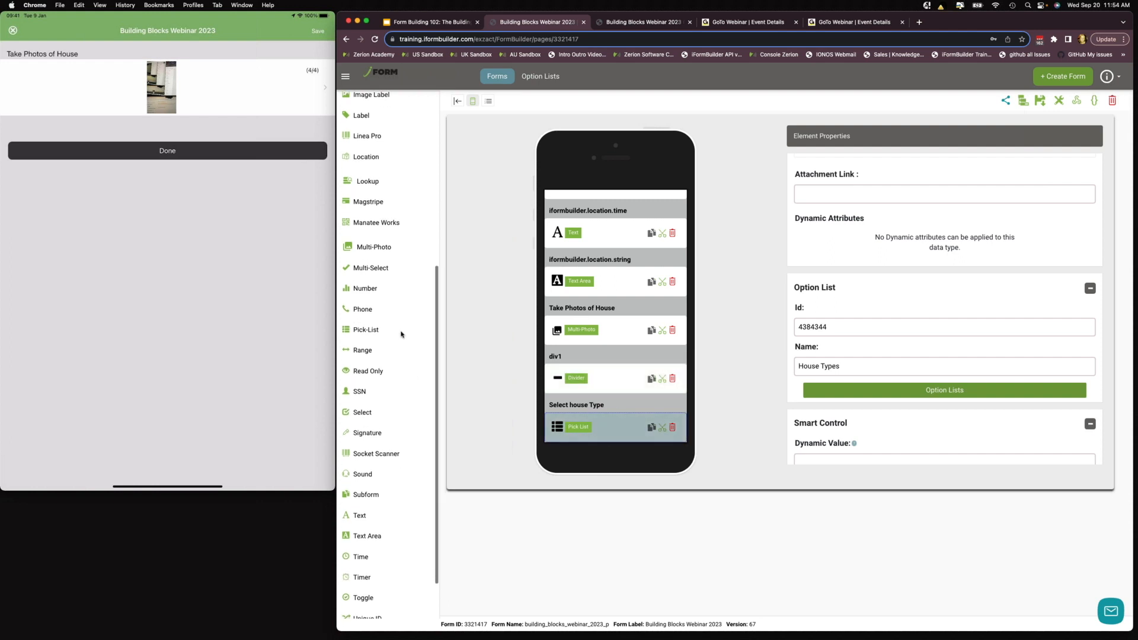
pyautogui.scroll(-2, 400, 334)
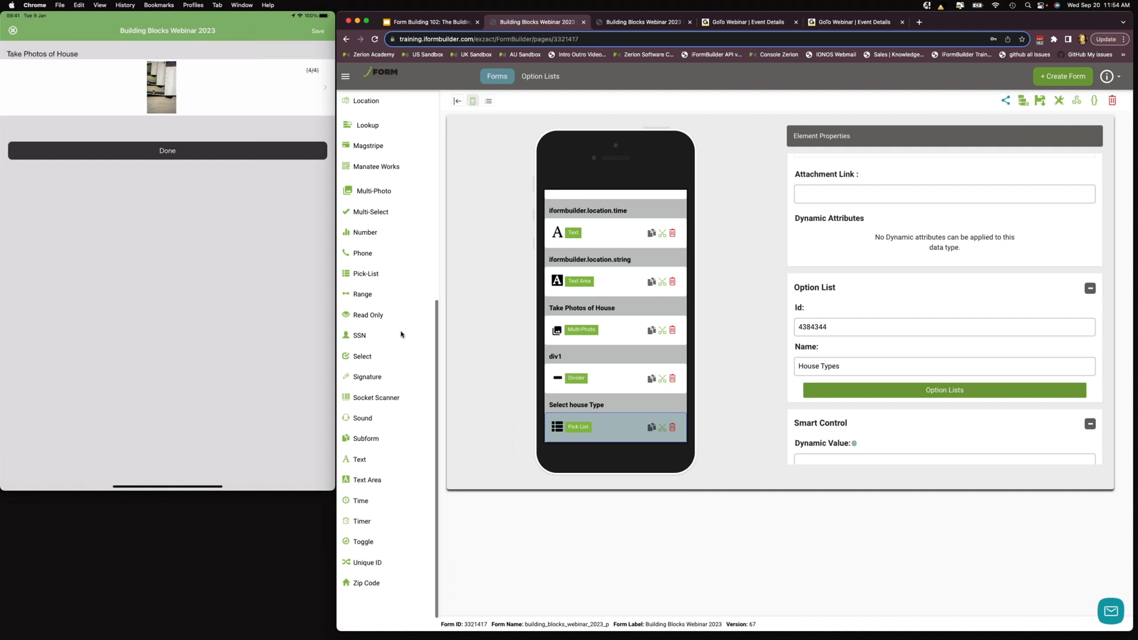
pyautogui.click(359, 462)
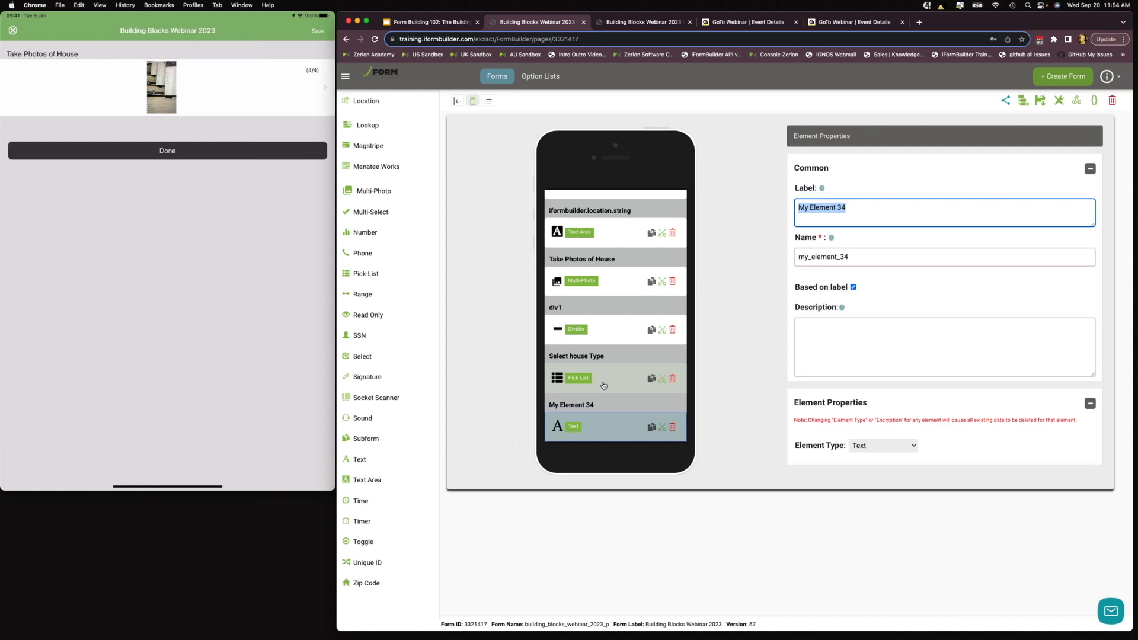
pyautogui.write('P')
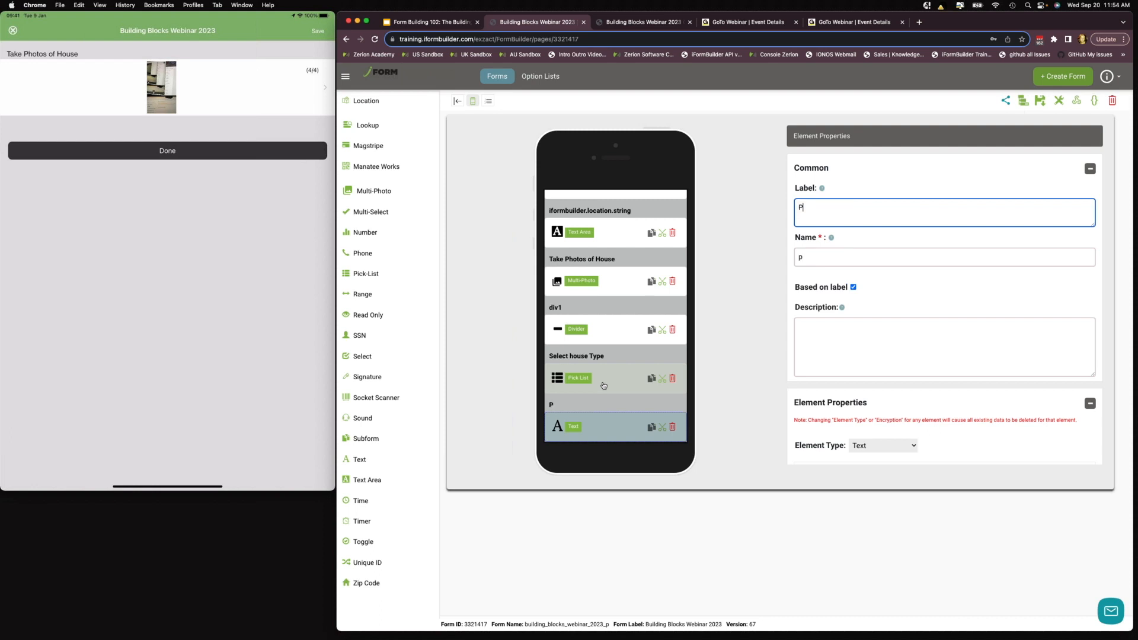
pyautogui.write('lease type the other house type')
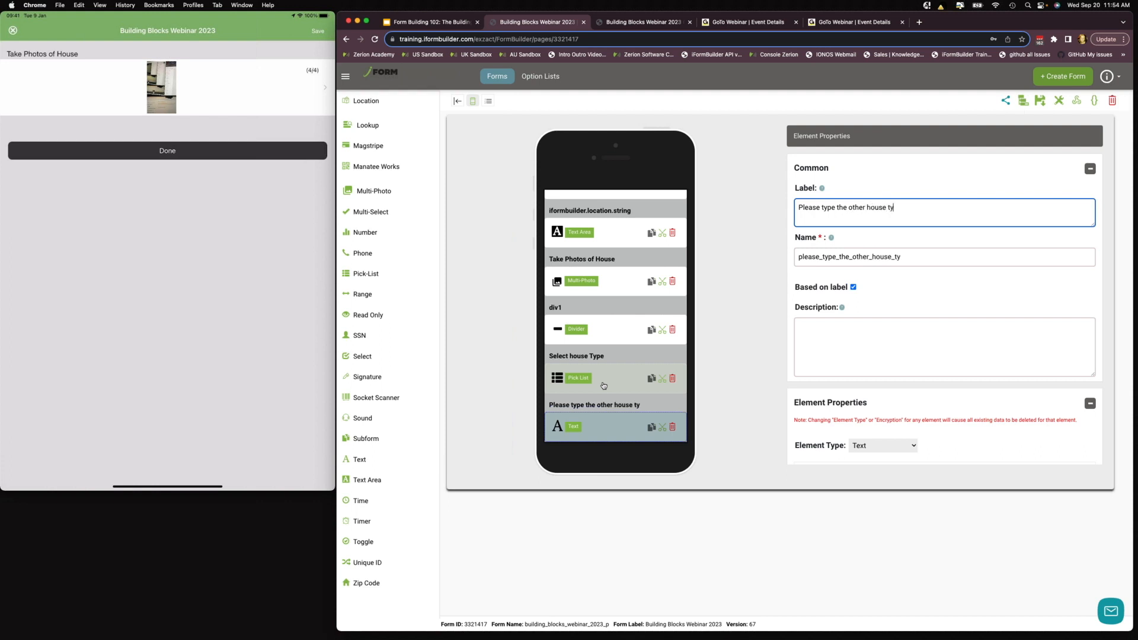
pyautogui.write(' here.')
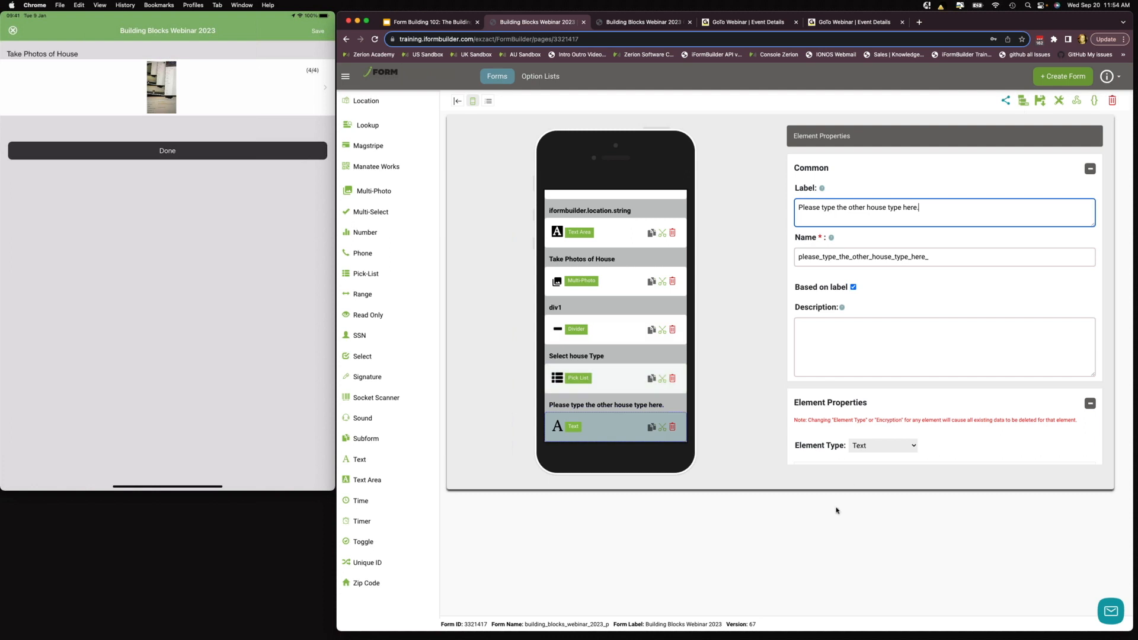
# Begin the Condition Value of the new Text element with the prefix ZCDisplayKey_
pyautogui.scroll(-6, 840, 381)
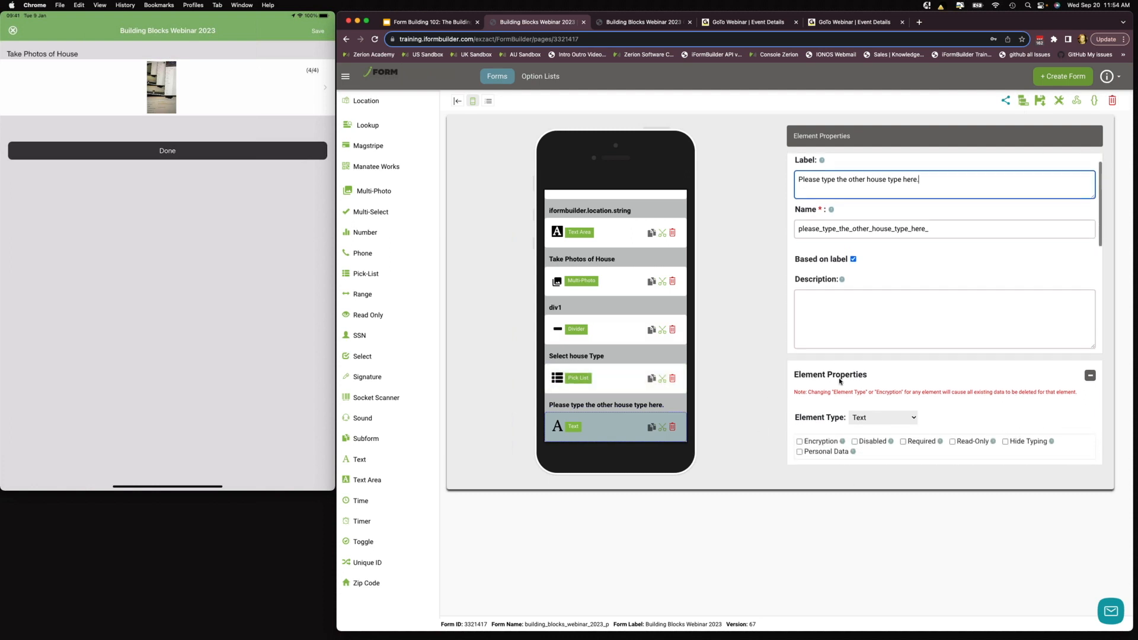
pyautogui.scroll(-5, 839, 381)
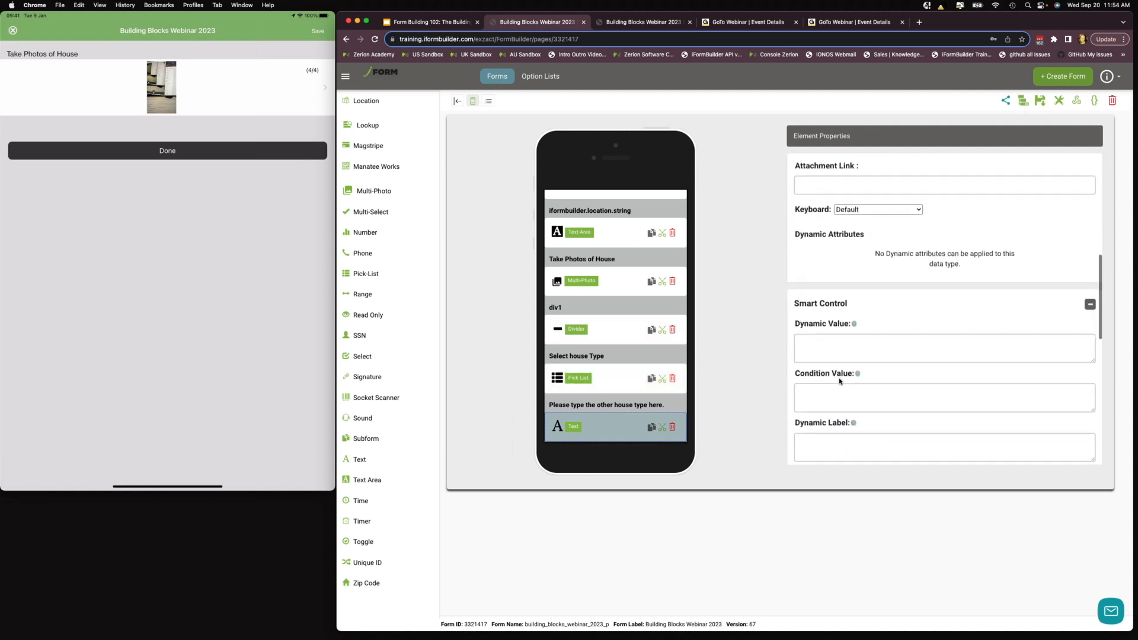
pyautogui.moveTo(797, 365); pyautogui.dragTo(853, 369)
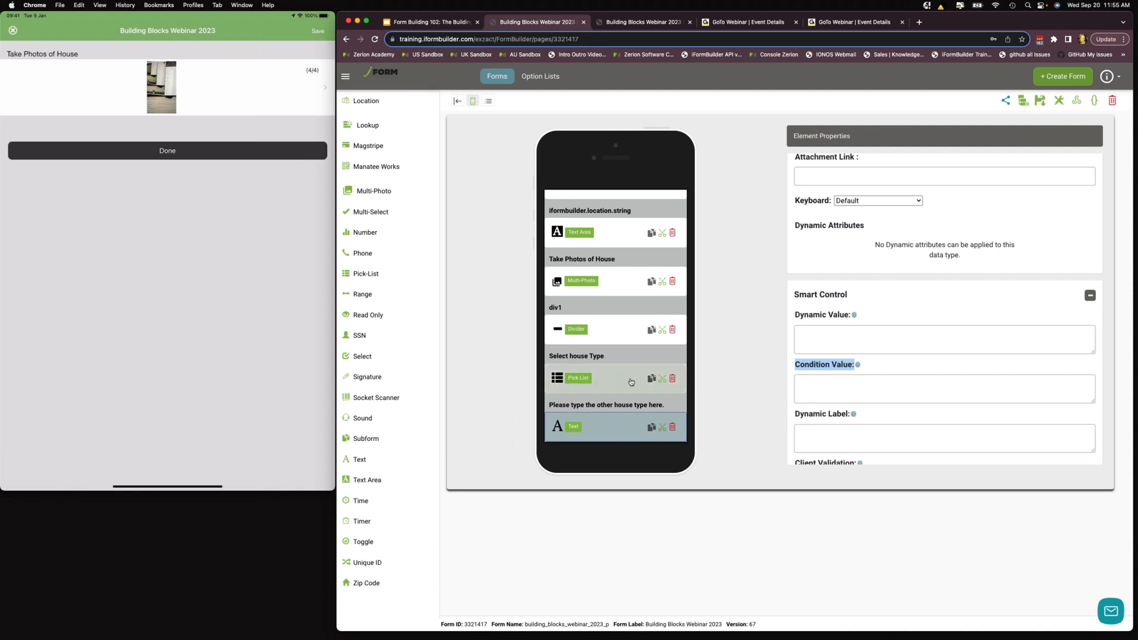
pyautogui.click(850, 384)
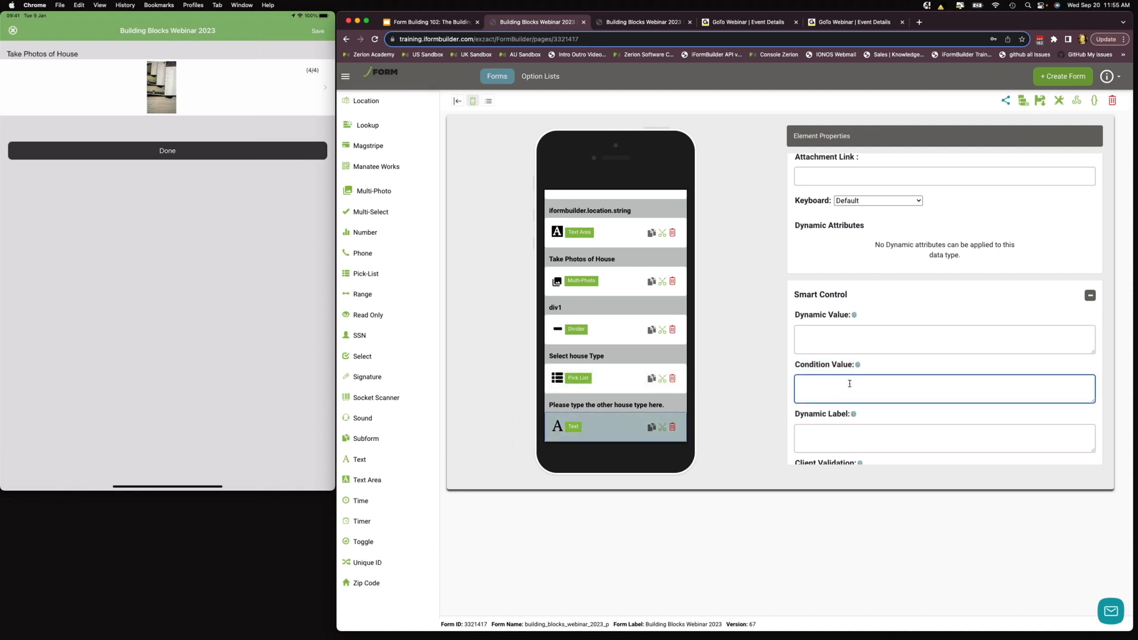
pyautogui.write('ZCDisplayKey_')
pyautogui.moveTo(848, 383); pyautogui.dragTo(776, 388)
pyautogui.press('super+c')
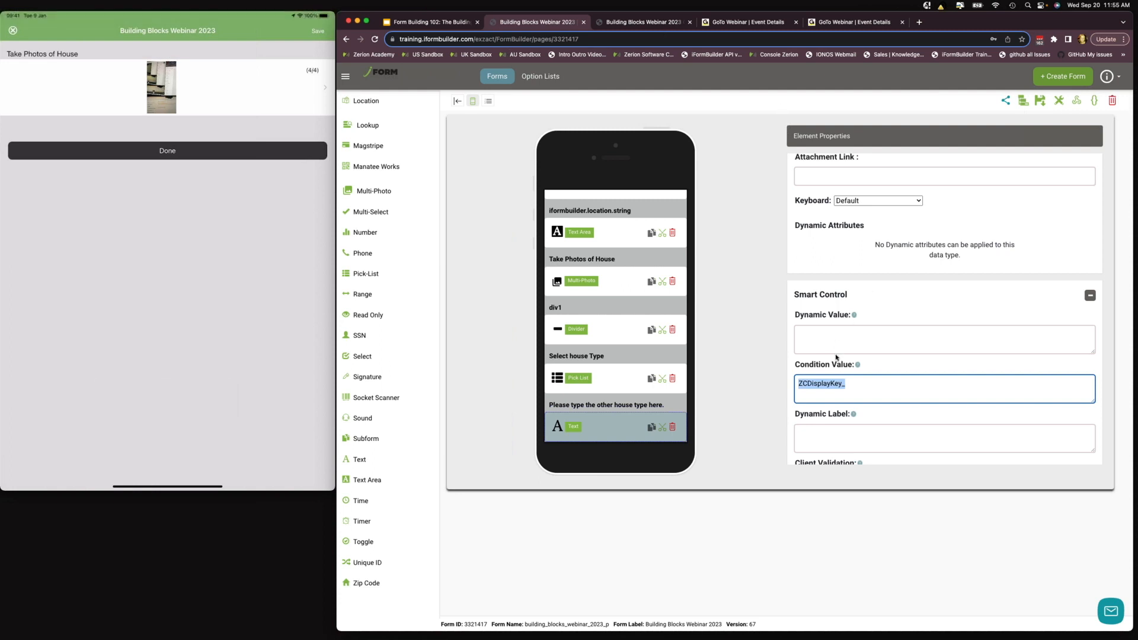
pyautogui.click(861, 382)
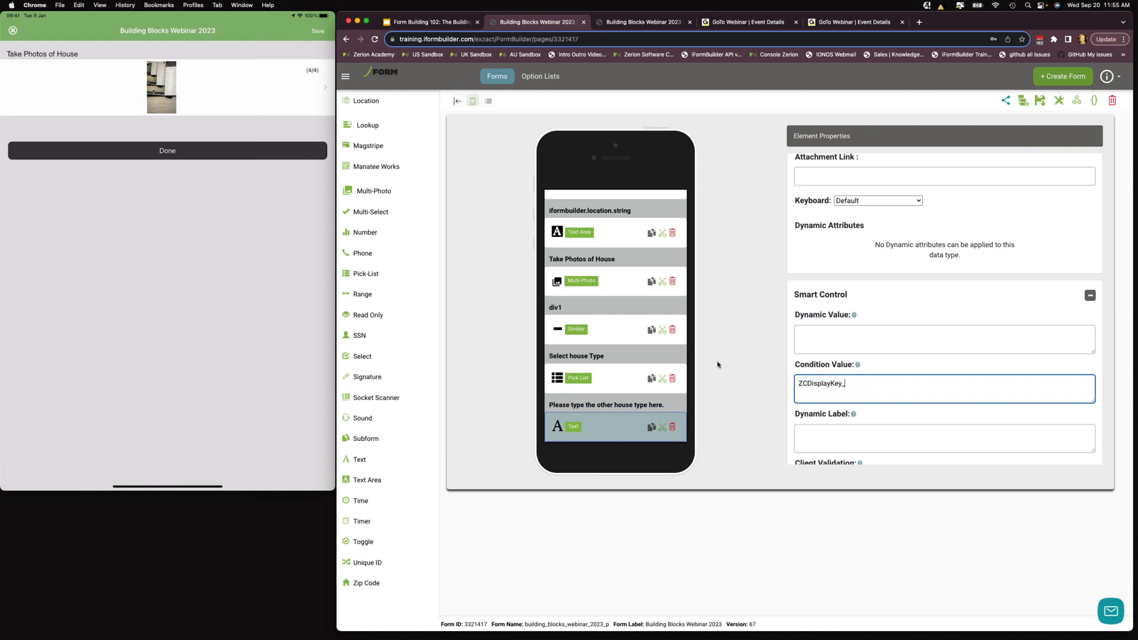
# Copy the element name select_house_type from the Select house Type pick list's properties
pyautogui.click(605, 374)
pyautogui.scroll(5, 922, 313)
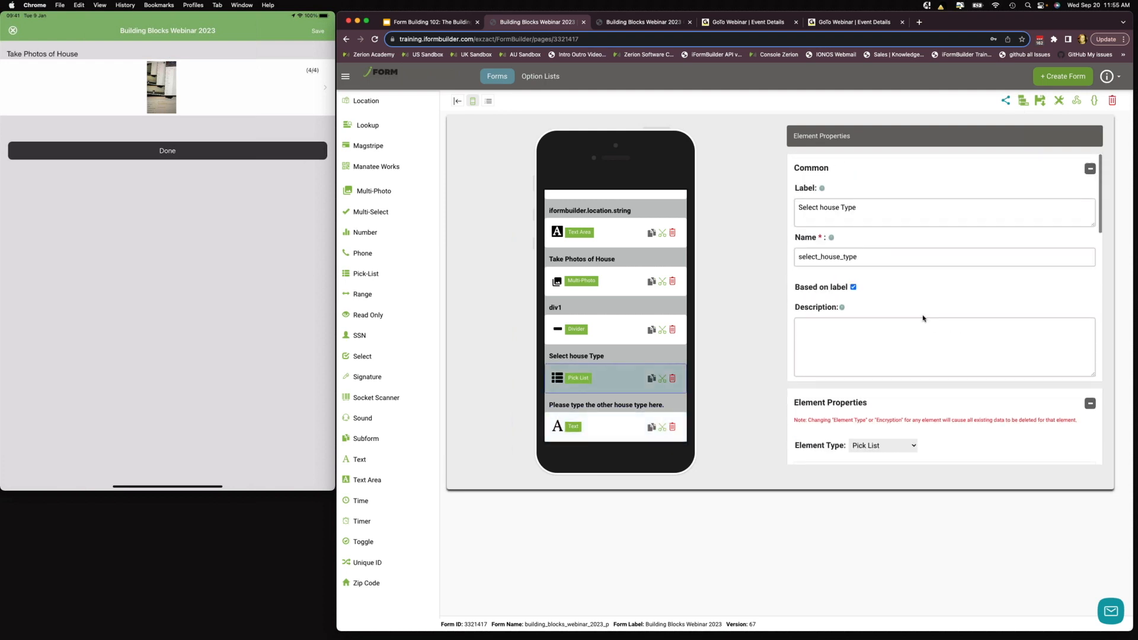
pyautogui.doubleClick(870, 258)
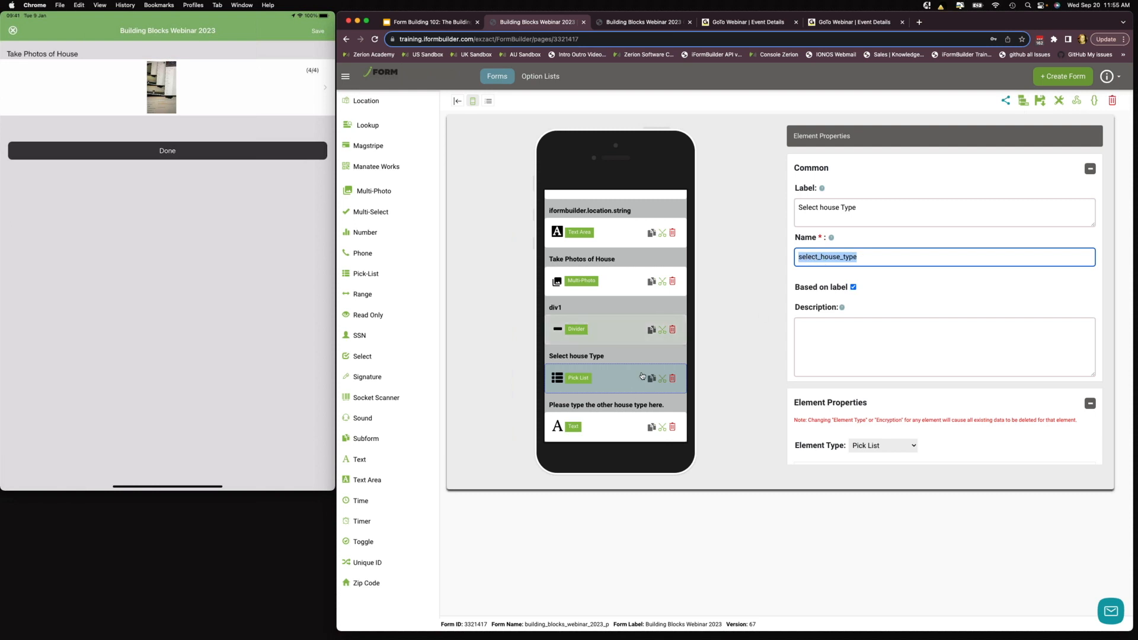
# Complete the Text element's Condition Value as ZCDisplayKey_select_house_type=="other" and save the form
pyautogui.click(619, 421)
pyautogui.scroll(-10, 894, 313)
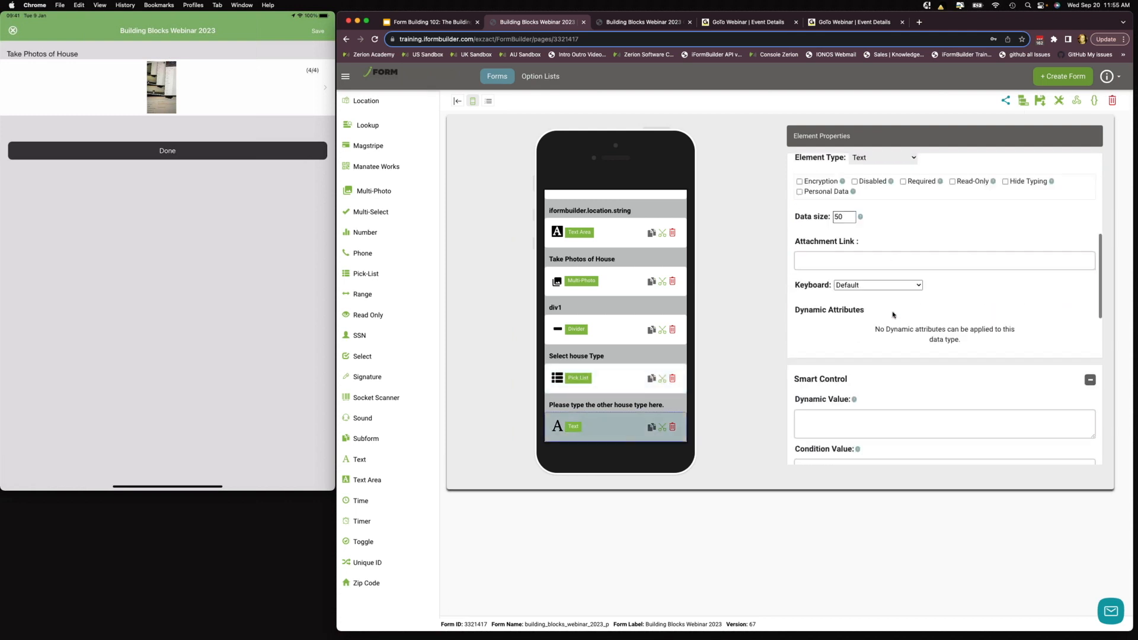
pyautogui.scroll(2, 891, 313)
pyautogui.click(878, 216)
pyautogui.press('super+v')
pyautogui.write('==')
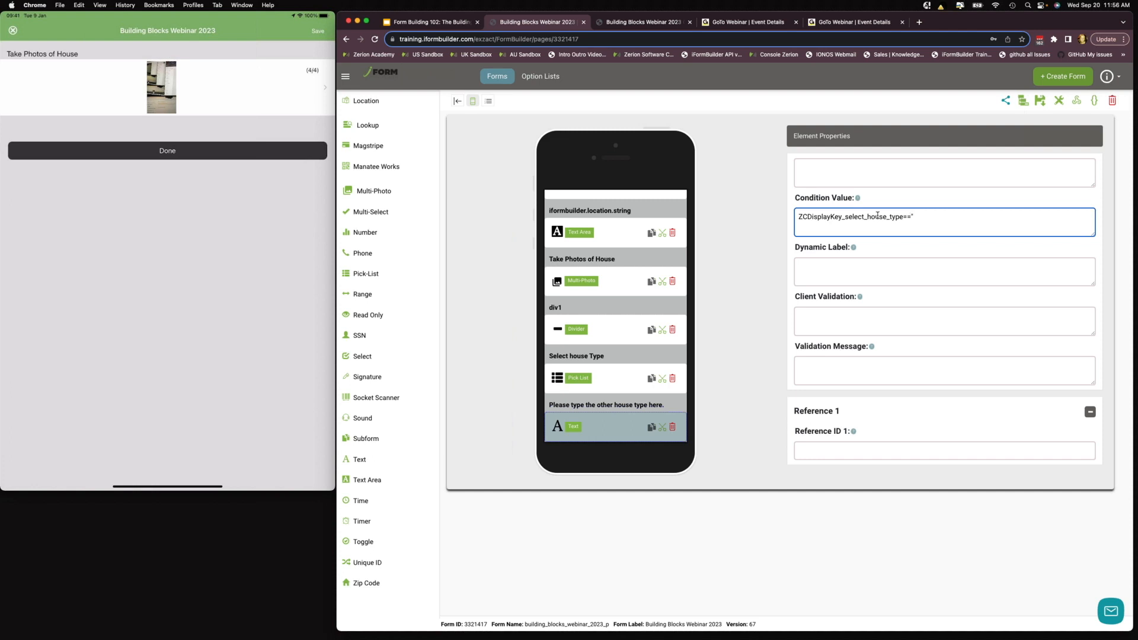
pyautogui.write('"other')
pyautogui.moveTo(797, 216); pyautogui.dragTo(842, 215)
pyautogui.moveTo(913, 216); pyautogui.dragTo(931, 217)
pyautogui.click(1041, 100)
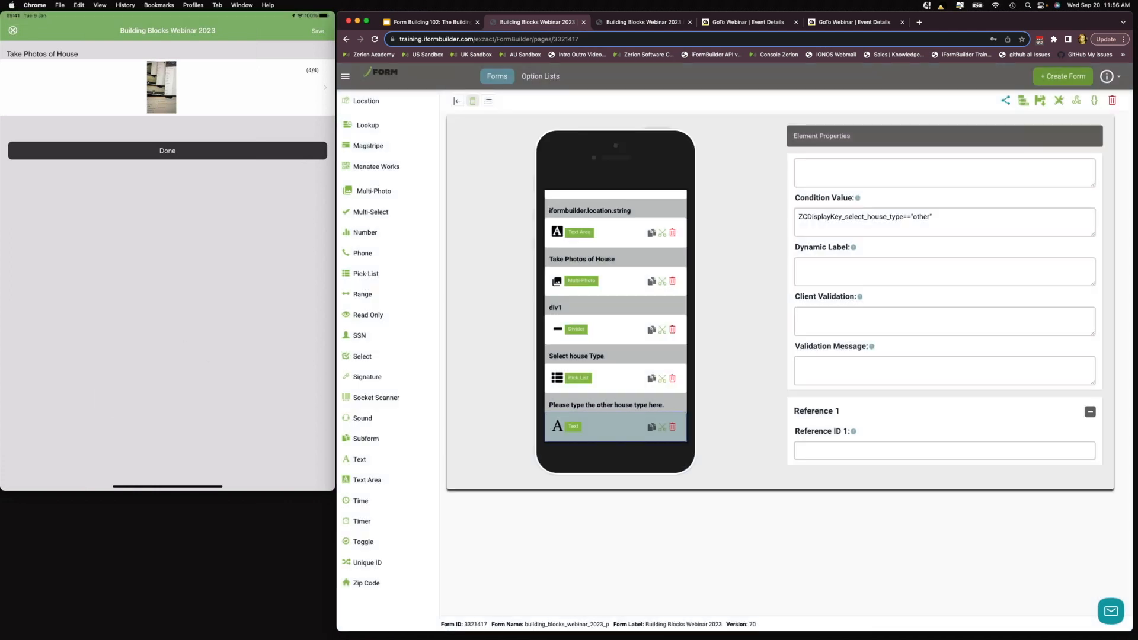
# Save the test record on the device and refresh the form to open a new record in its updated version
pyautogui.click(317, 31)
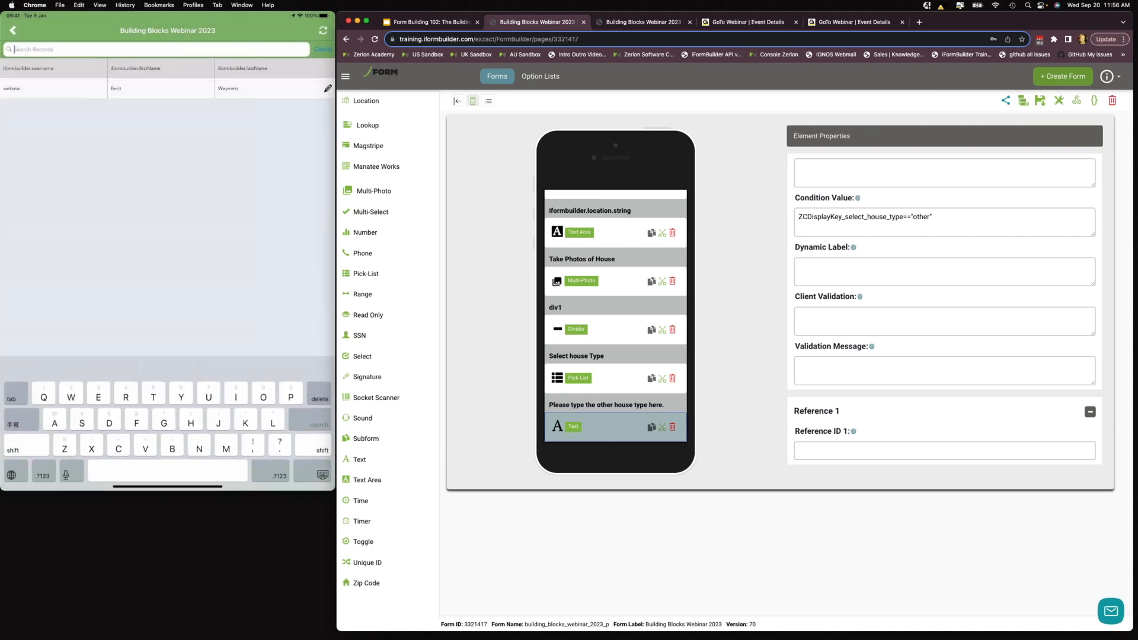
pyautogui.click(323, 31)
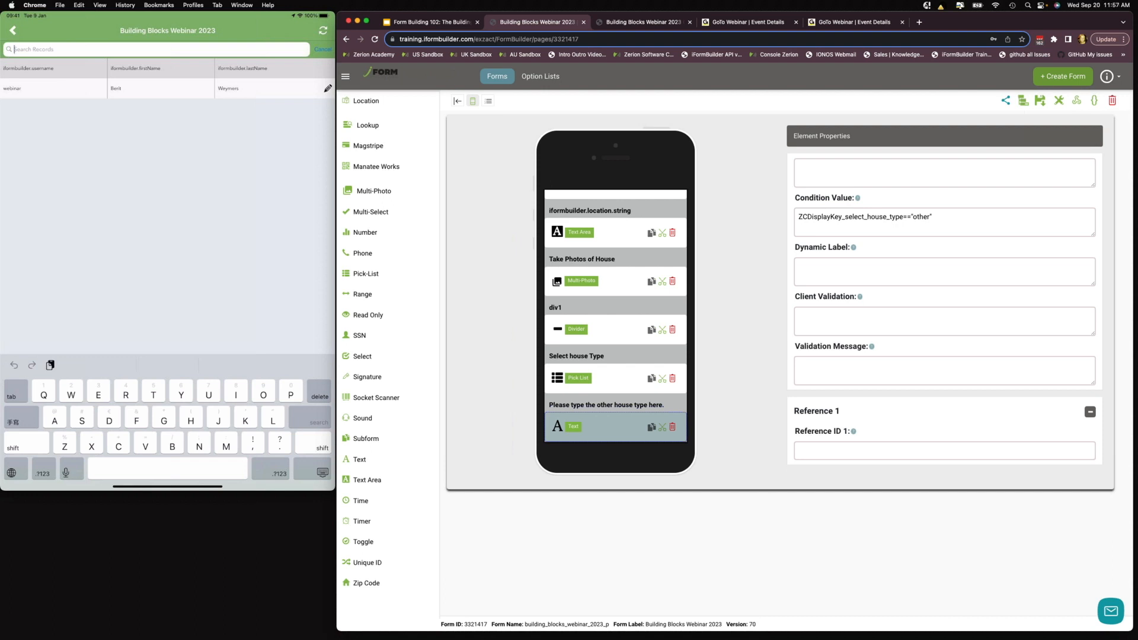
pyautogui.moveTo(134, 175)
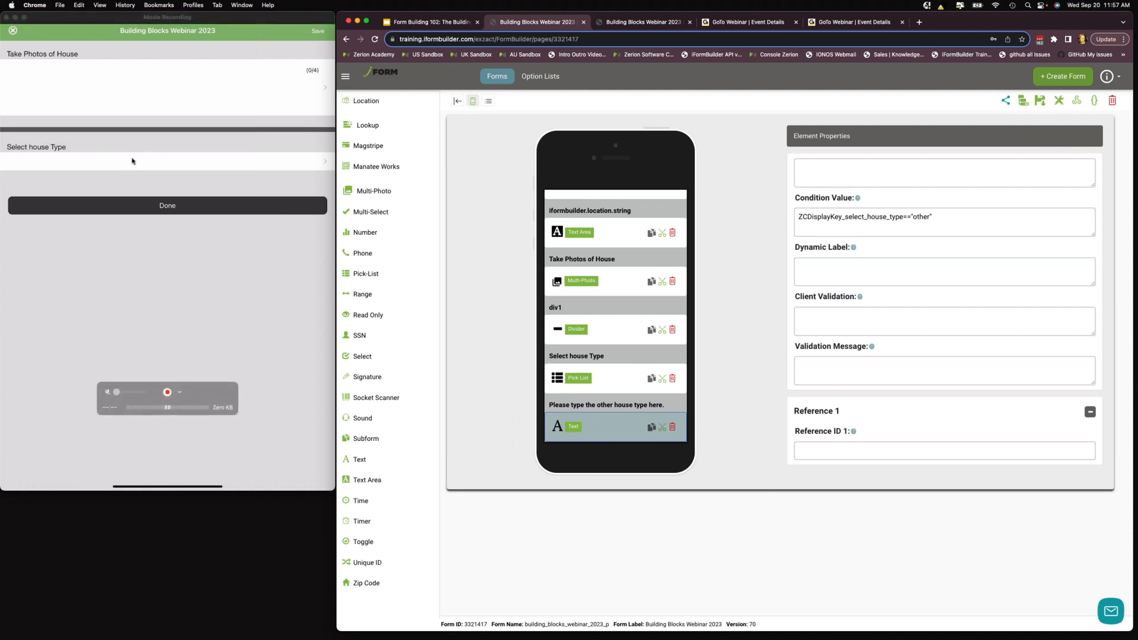
# Test the conditional field on the device by choosing Other as the house type and entering Other in the additional text field
pyautogui.click(132, 161)
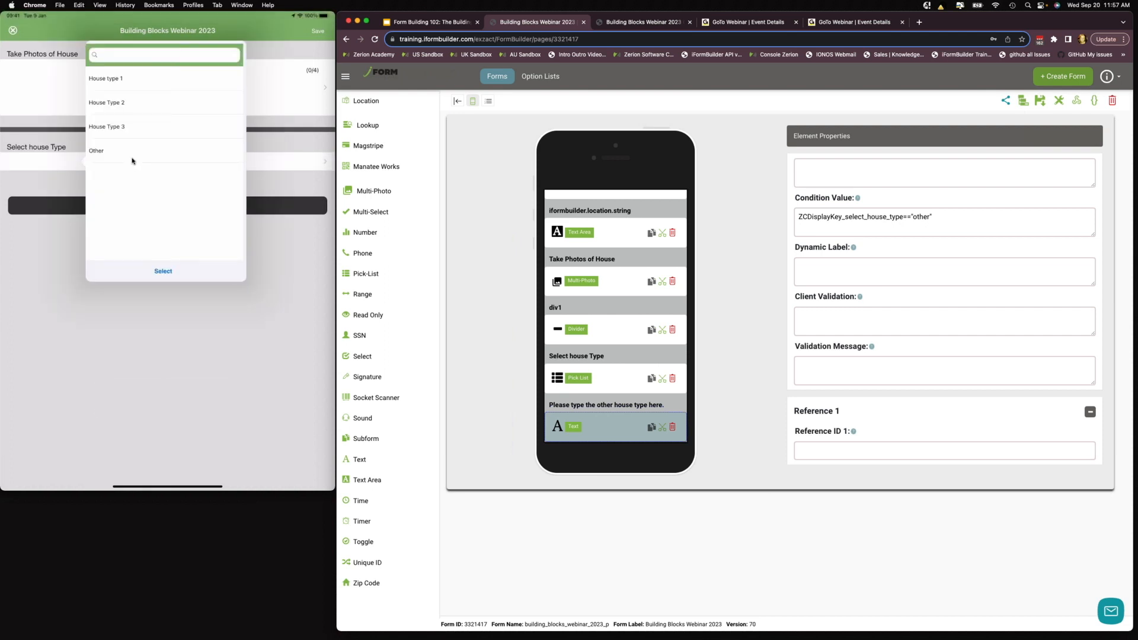
pyautogui.click(132, 155)
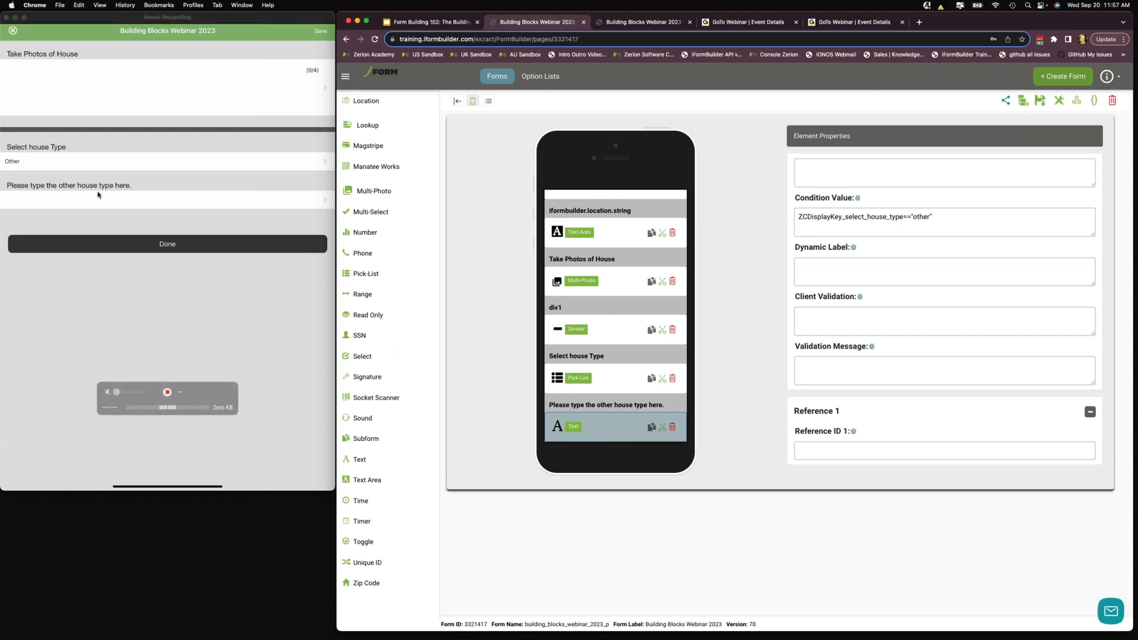
pyautogui.click(98, 196)
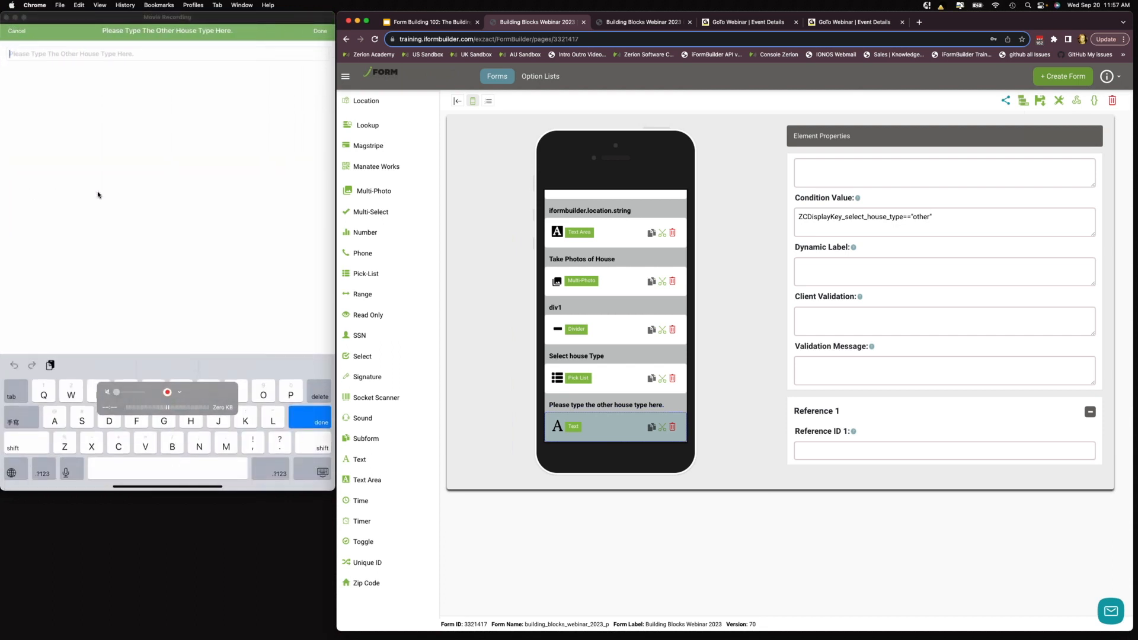
pyautogui.write('Other')
pyautogui.press('Return')
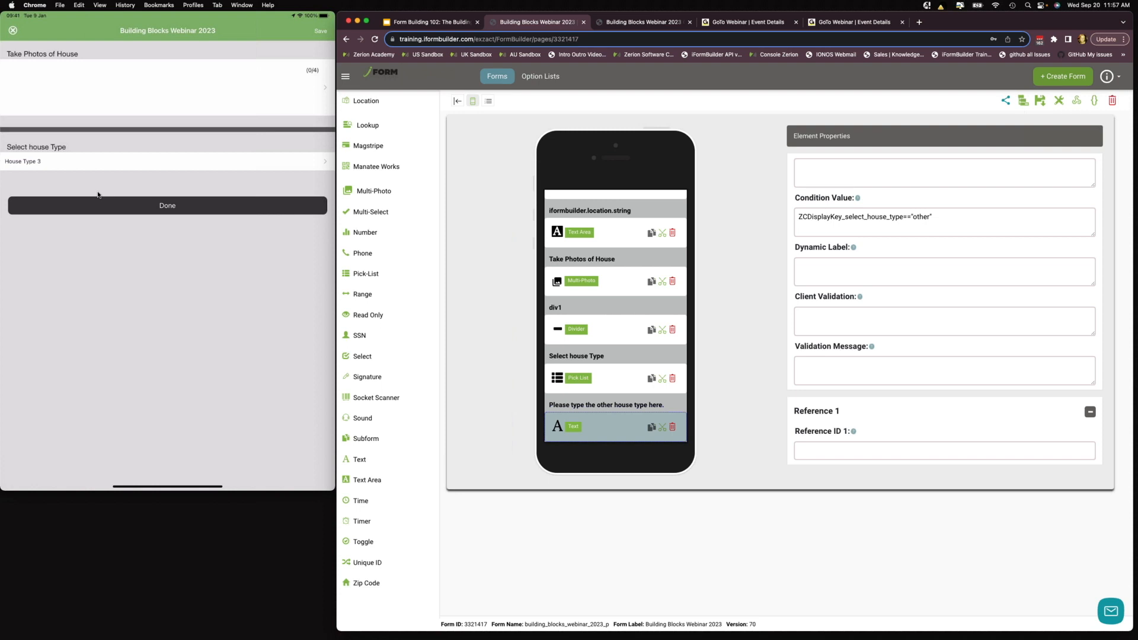
# Switch to the Google Slides presentation and copy the text DISPLAYFIELD= from the Building a Smart Form: Demo slide
pyautogui.click(440, 23)
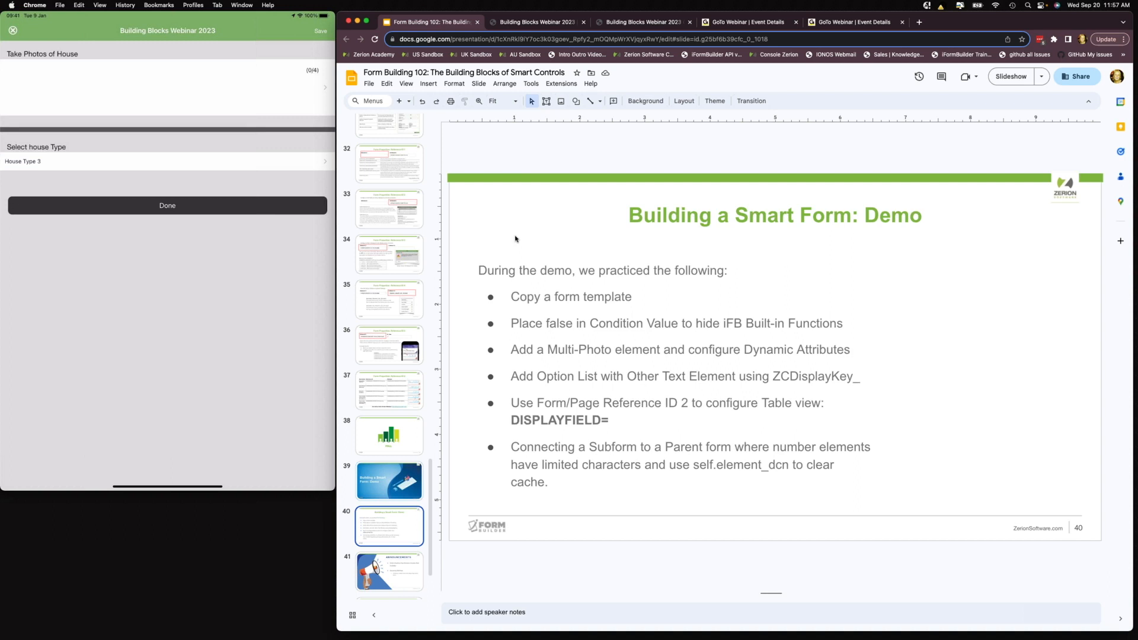
pyautogui.click(611, 419)
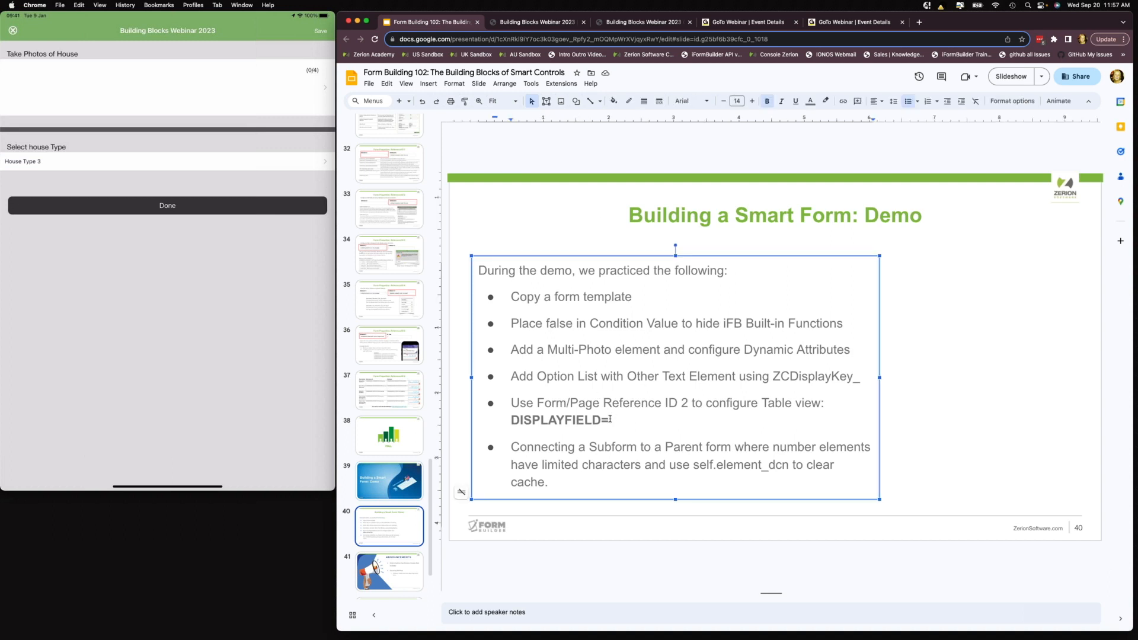
pyautogui.moveTo(611, 419); pyautogui.dragTo(510, 417)
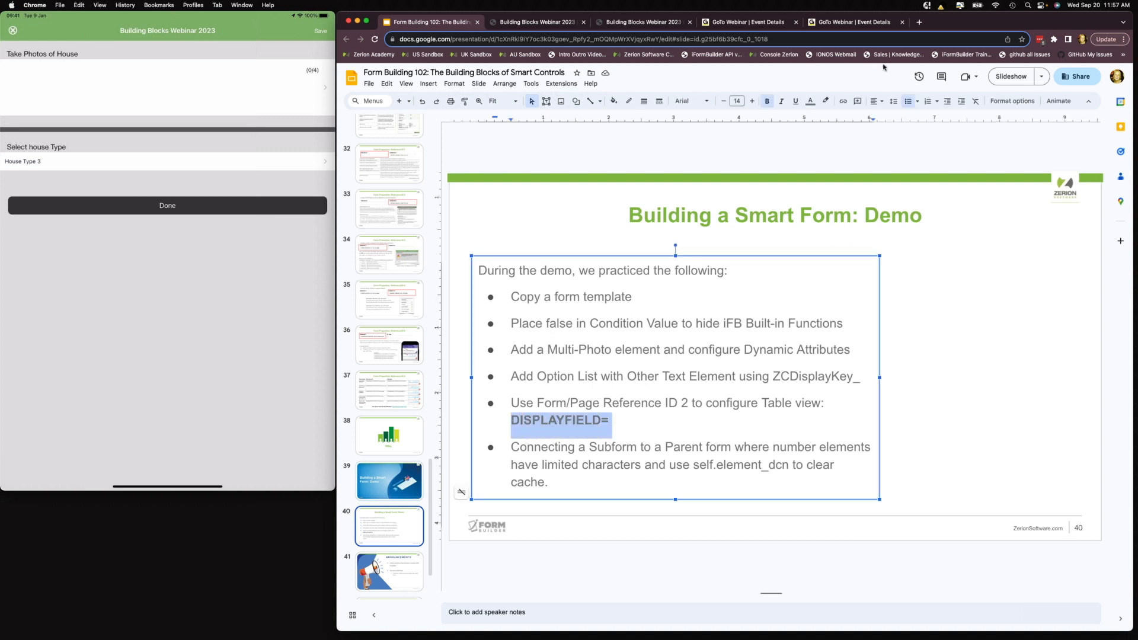
# Back in the form builder, set Reference ID 2 in the form's advanced properties to DISPLAYFIELD=1,30 and save the changes
pyautogui.click(551, 21)
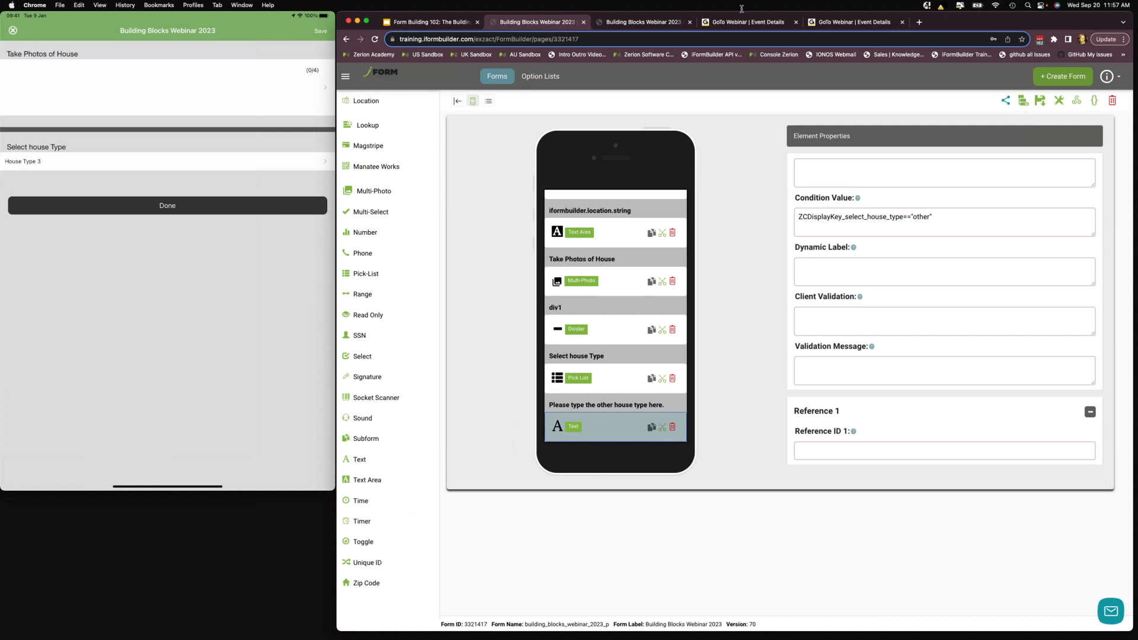
pyautogui.click(1056, 103)
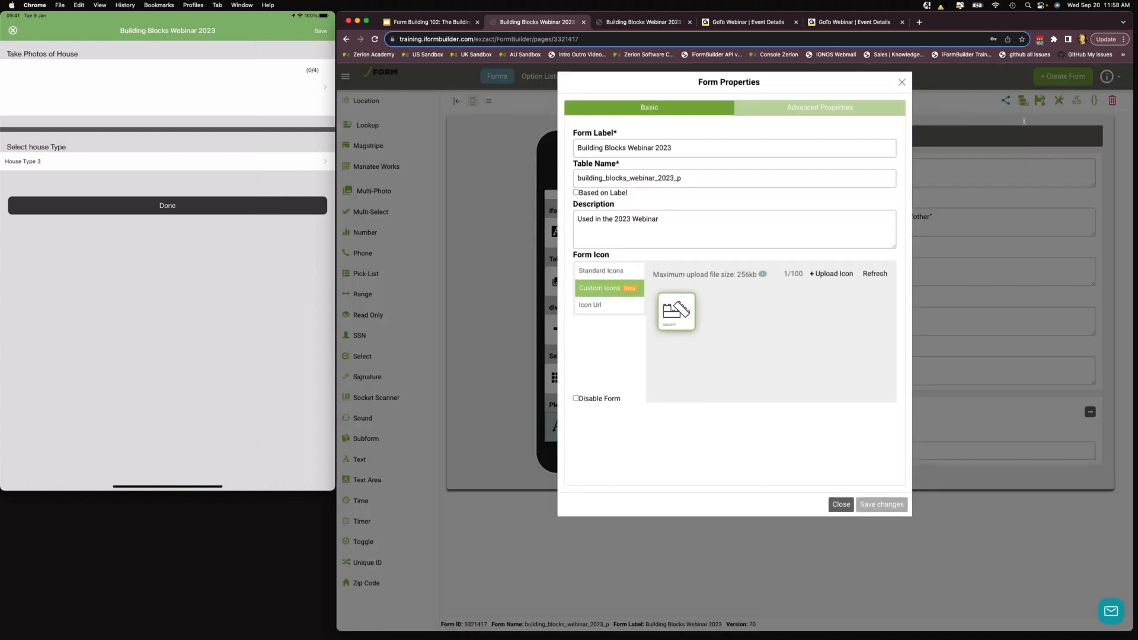
pyautogui.click(775, 113)
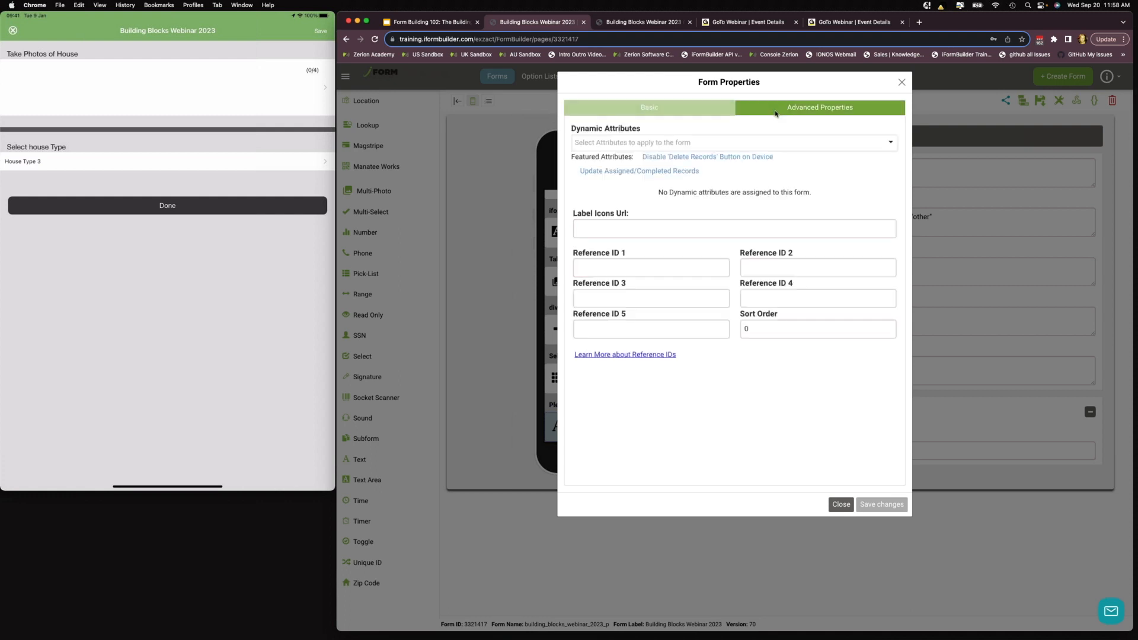
pyautogui.click(764, 265)
pyautogui.write('DISPLAYFIELD=')
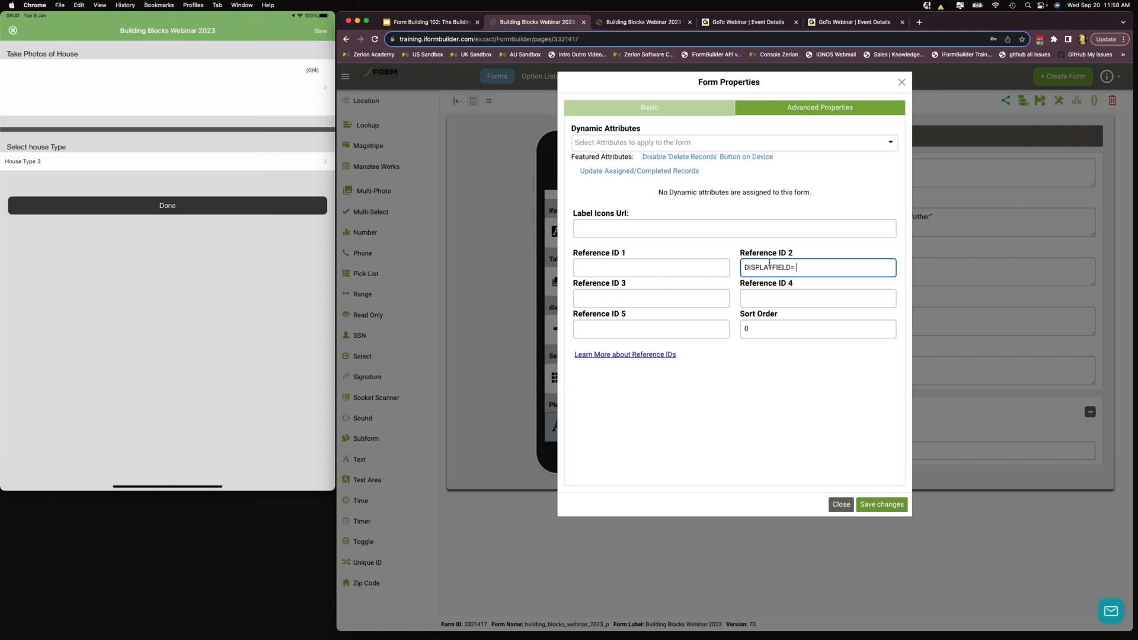
pyautogui.write('1,30')
pyautogui.click(885, 506)
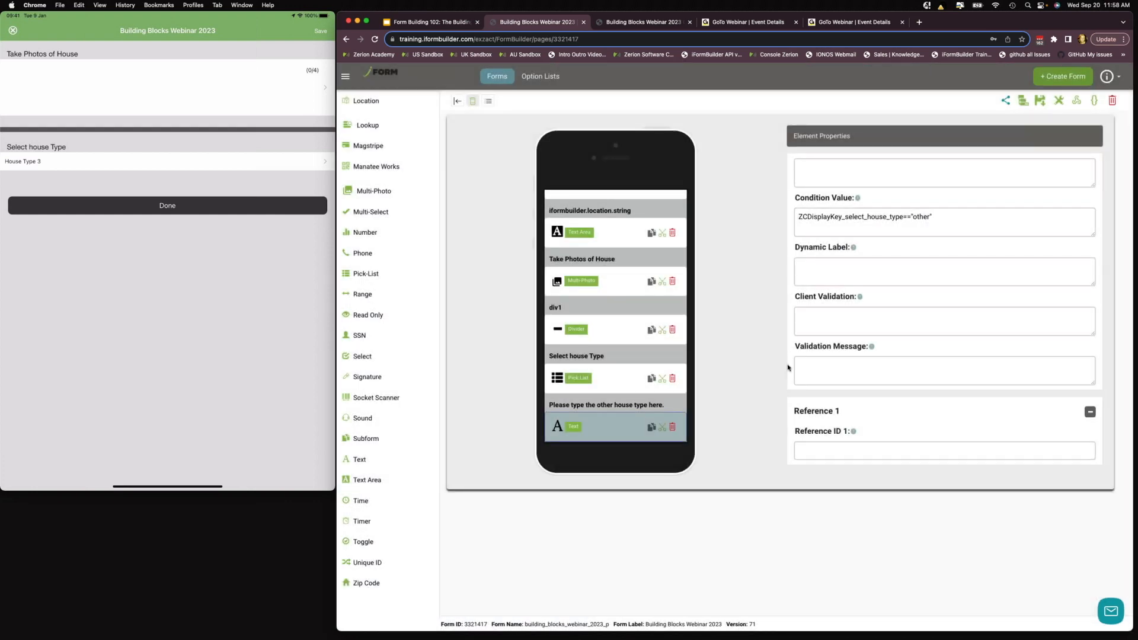
# Examine the element sort order of the other house type field, Take Photos of House, iformbuilder.location.string and iformbuilder.firstName
pyautogui.scroll(-5, 889, 355)
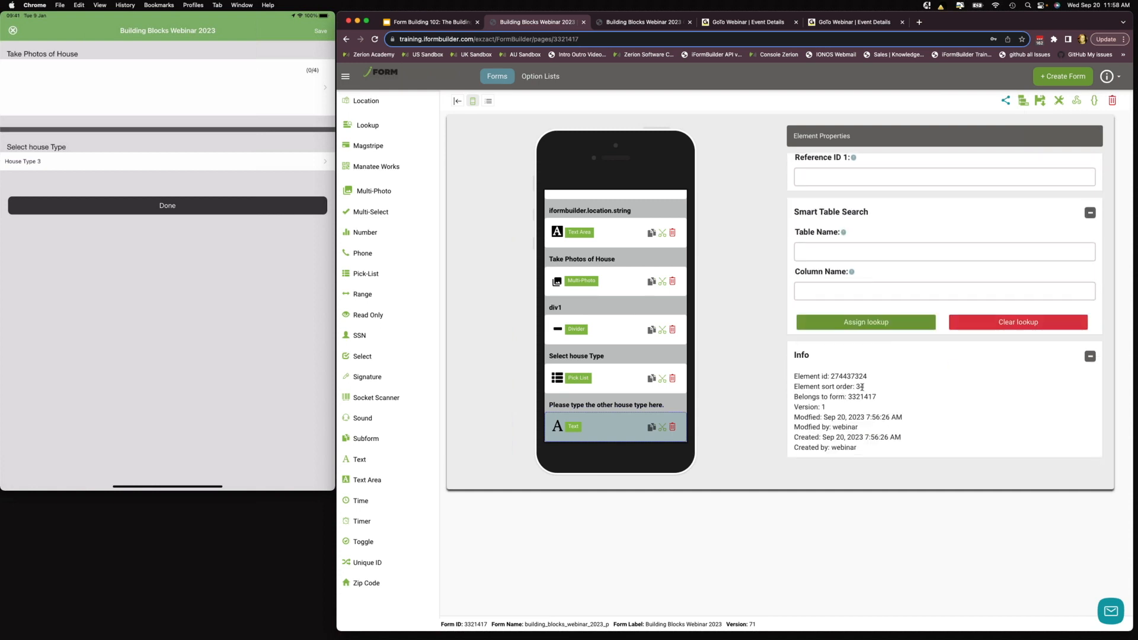
pyautogui.moveTo(865, 387); pyautogui.dragTo(792, 389)
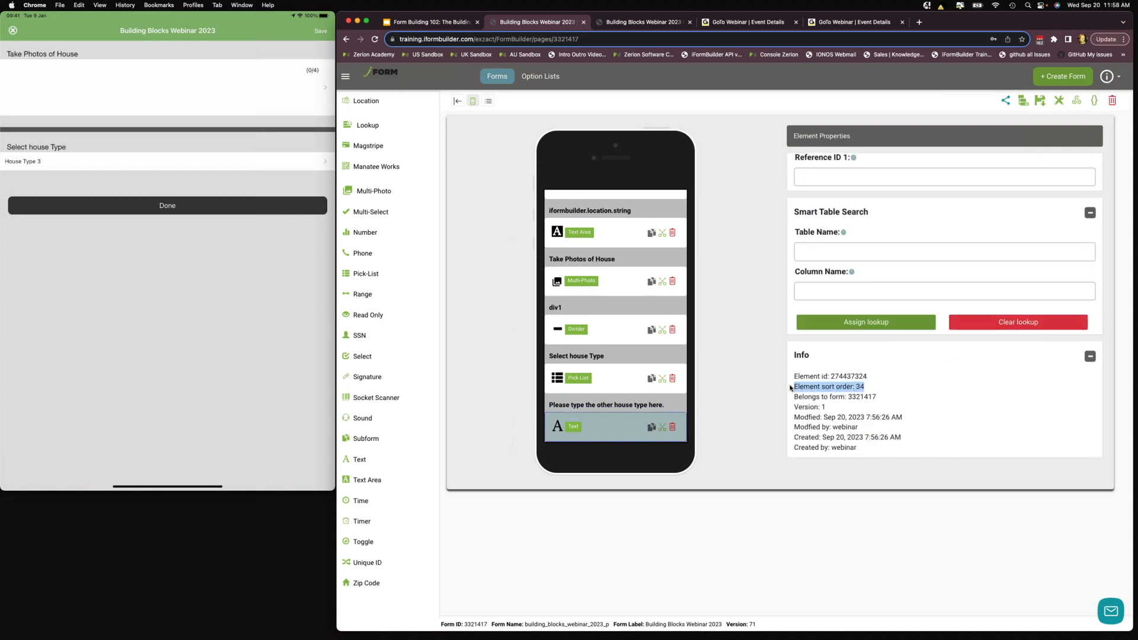
pyautogui.click(865, 390)
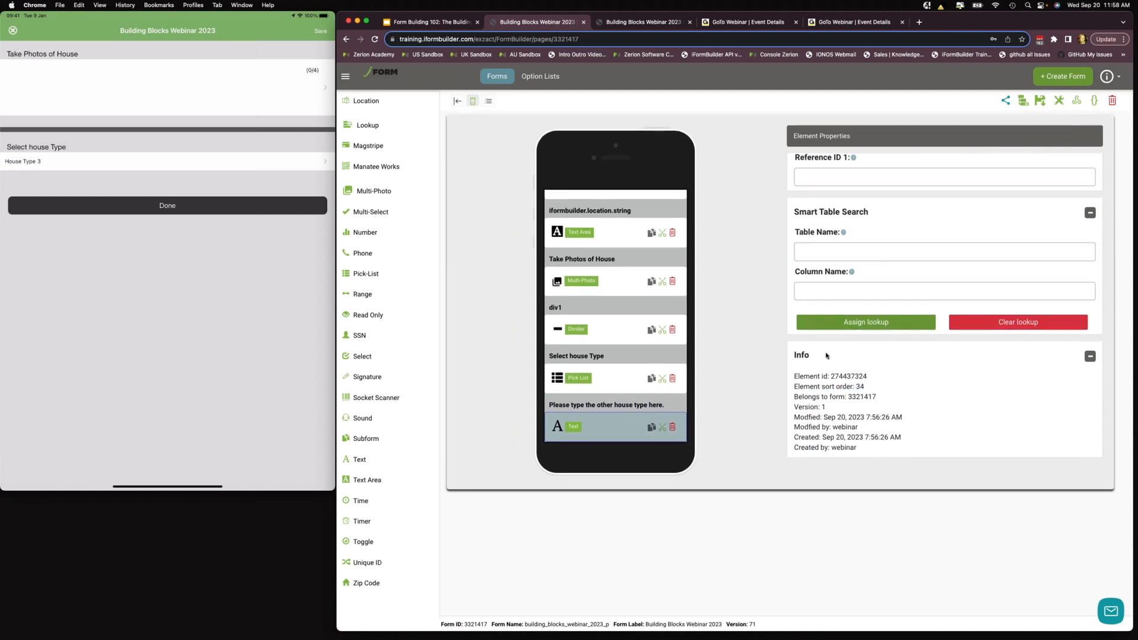
pyautogui.click(618, 276)
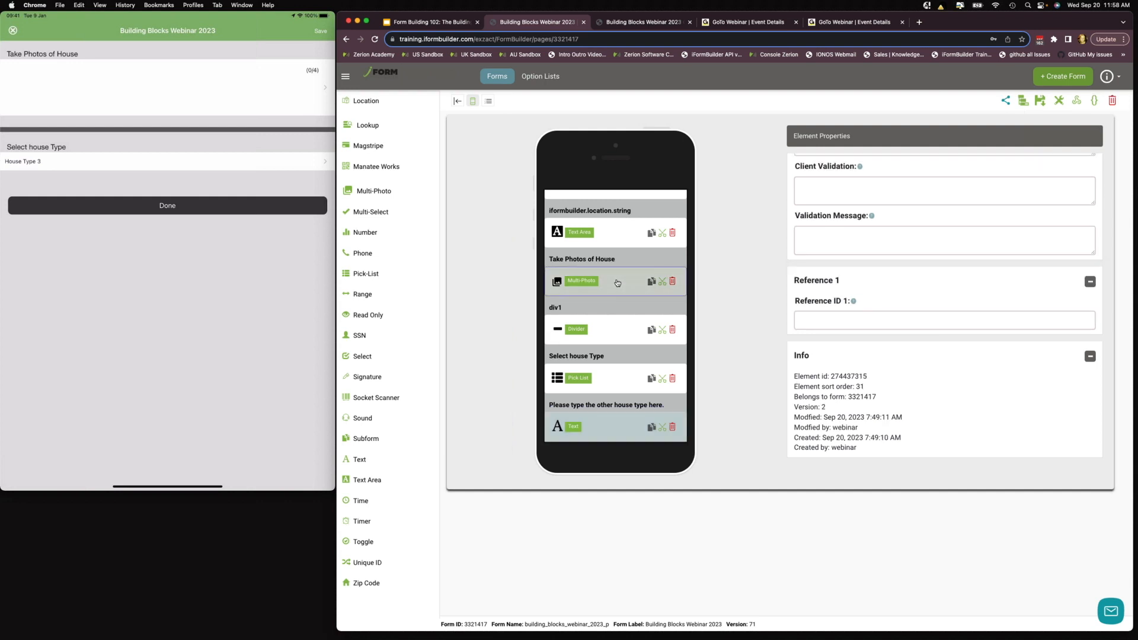
pyautogui.click(613, 235)
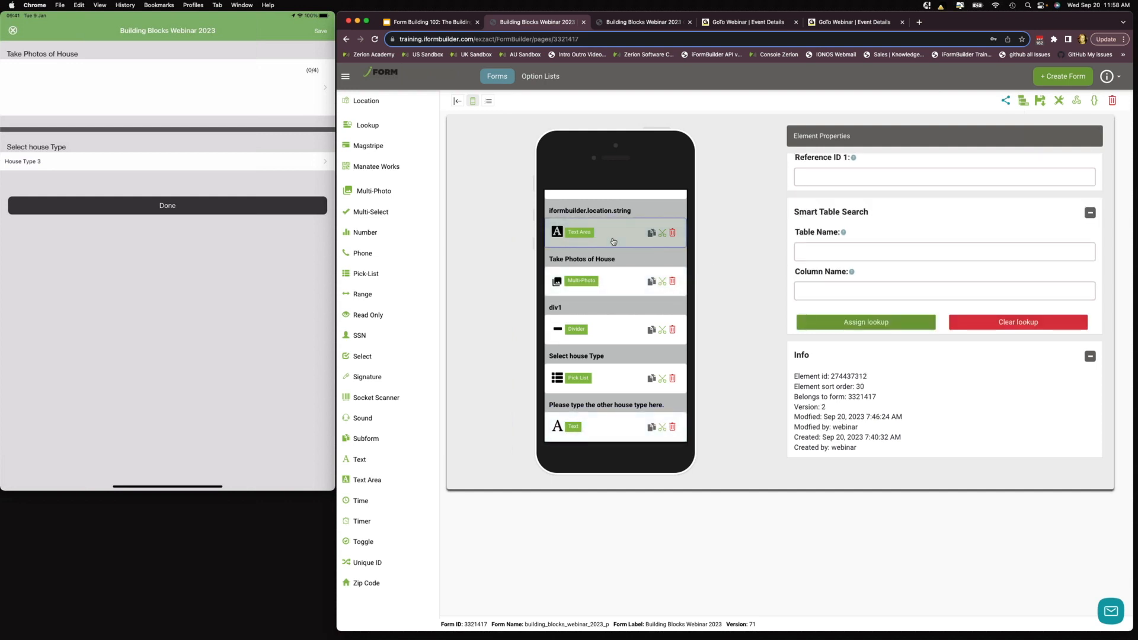
pyautogui.doubleClick(859, 387)
pyautogui.scroll(10, 615, 312)
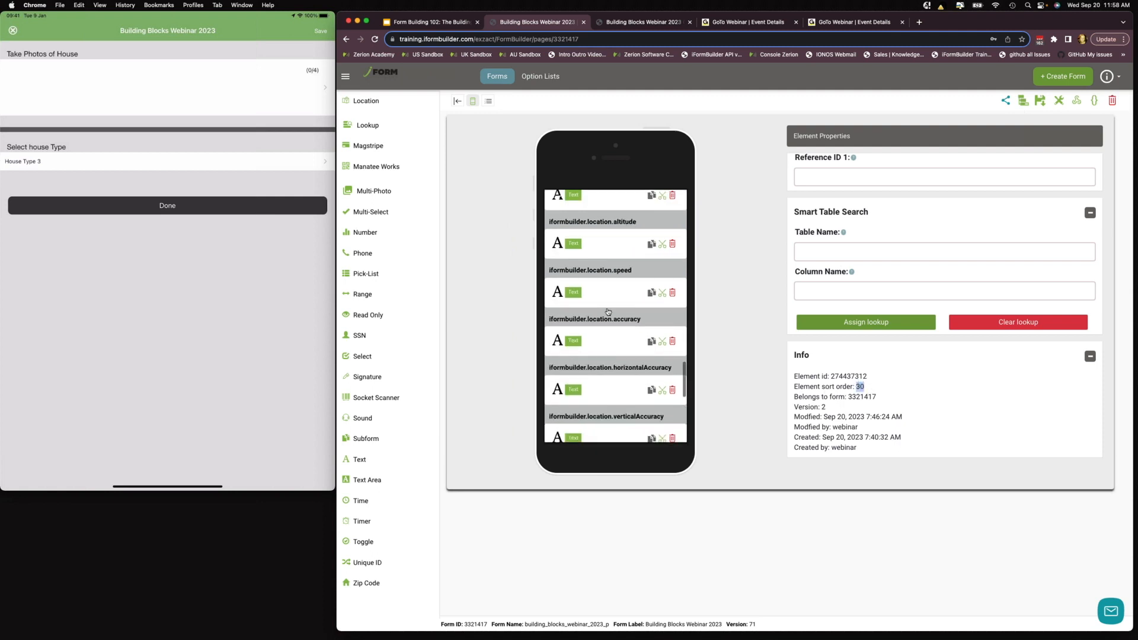
pyautogui.click(610, 245)
pyautogui.click(611, 292)
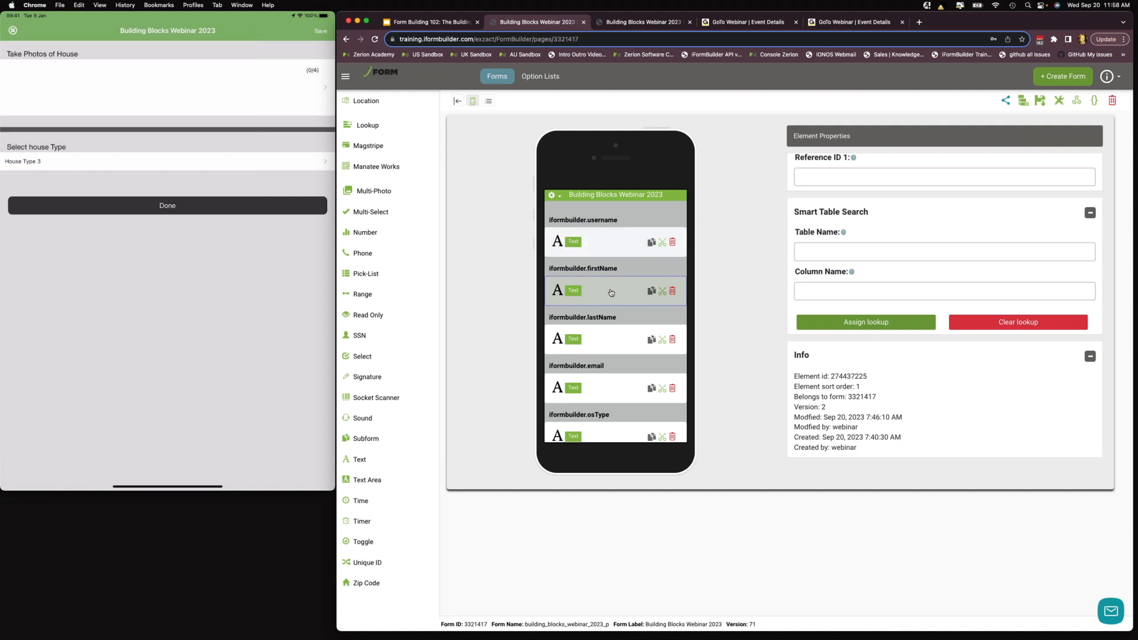
pyautogui.doubleClick(856, 386)
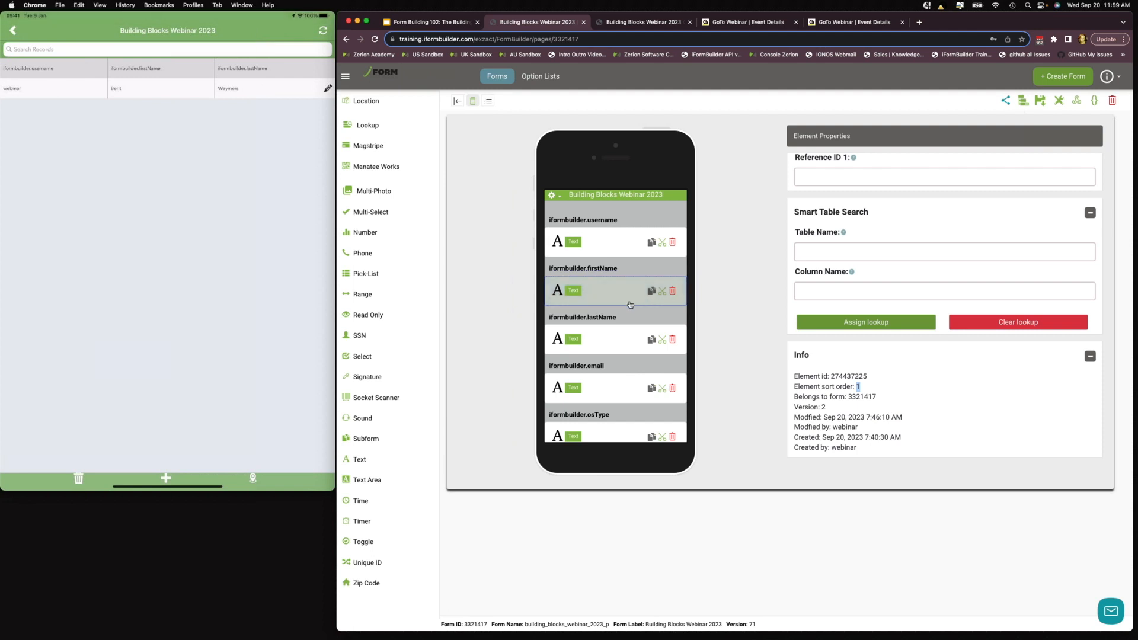
# Add a Subform element after the other house type text field and begin its label with "Win"
pyautogui.scroll(-5, 621, 301)
pyautogui.scroll(-10, 621, 301)
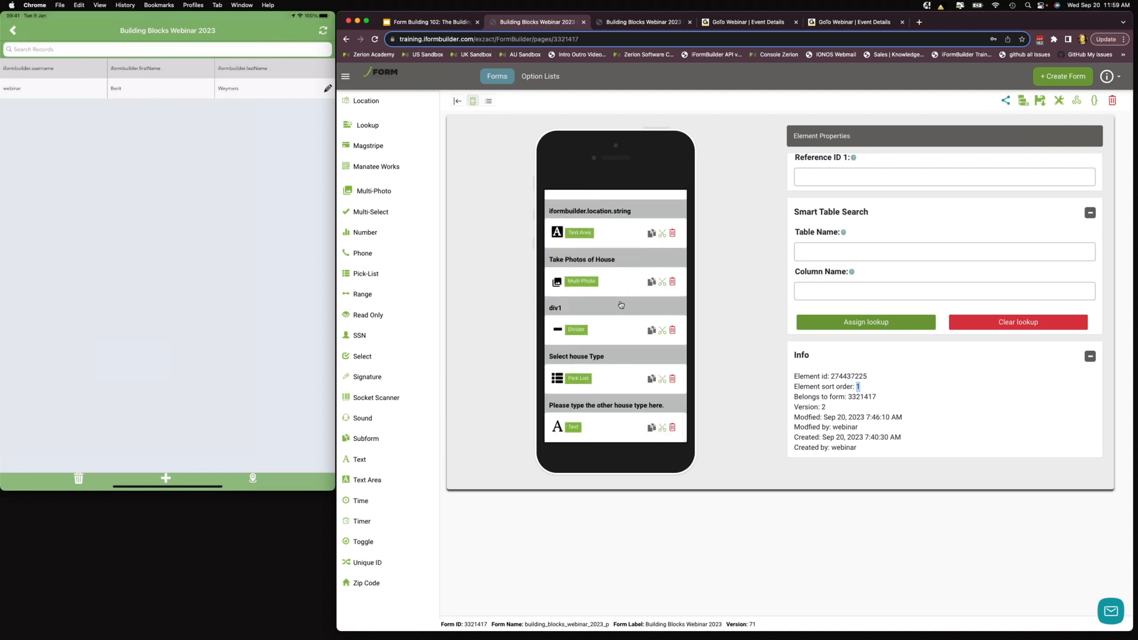
pyautogui.click(614, 434)
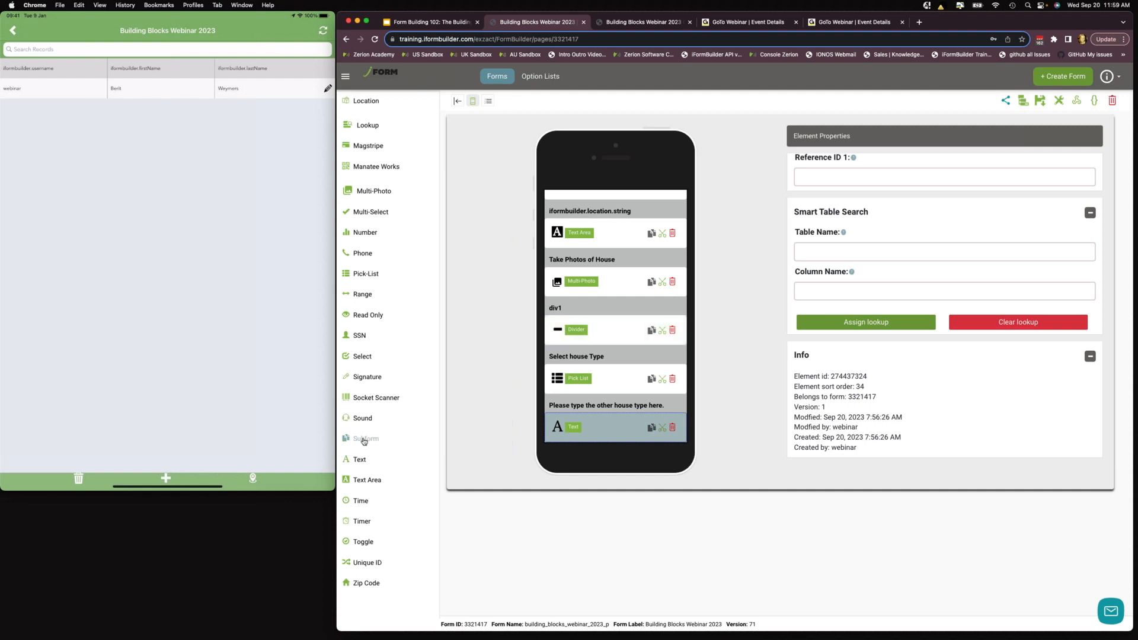
pyautogui.click(364, 439)
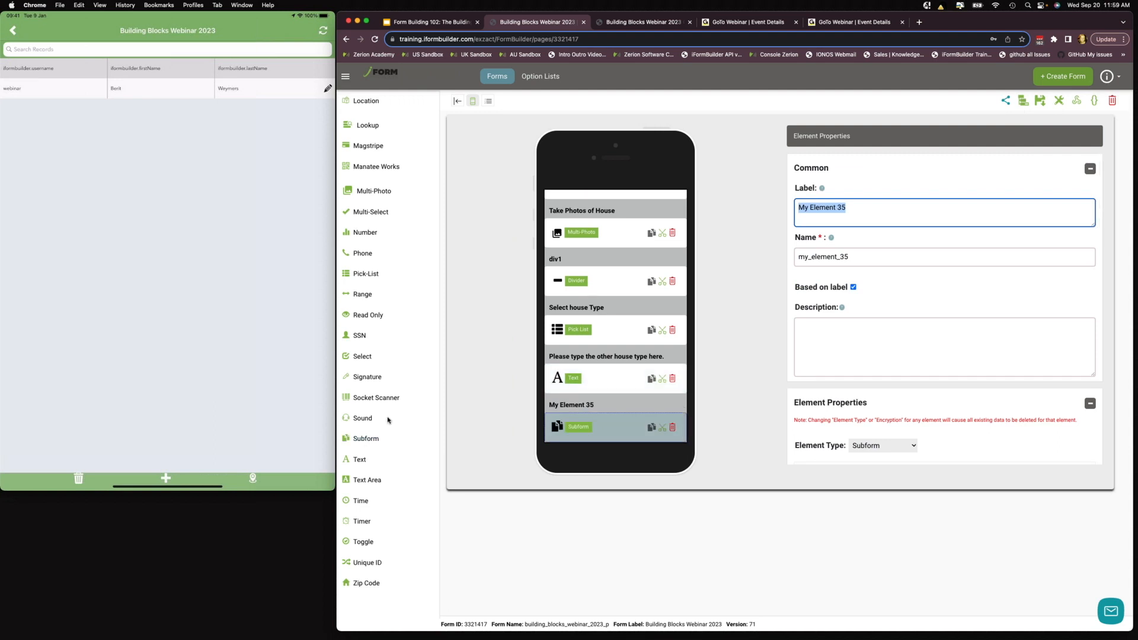
pyautogui.write('Win')
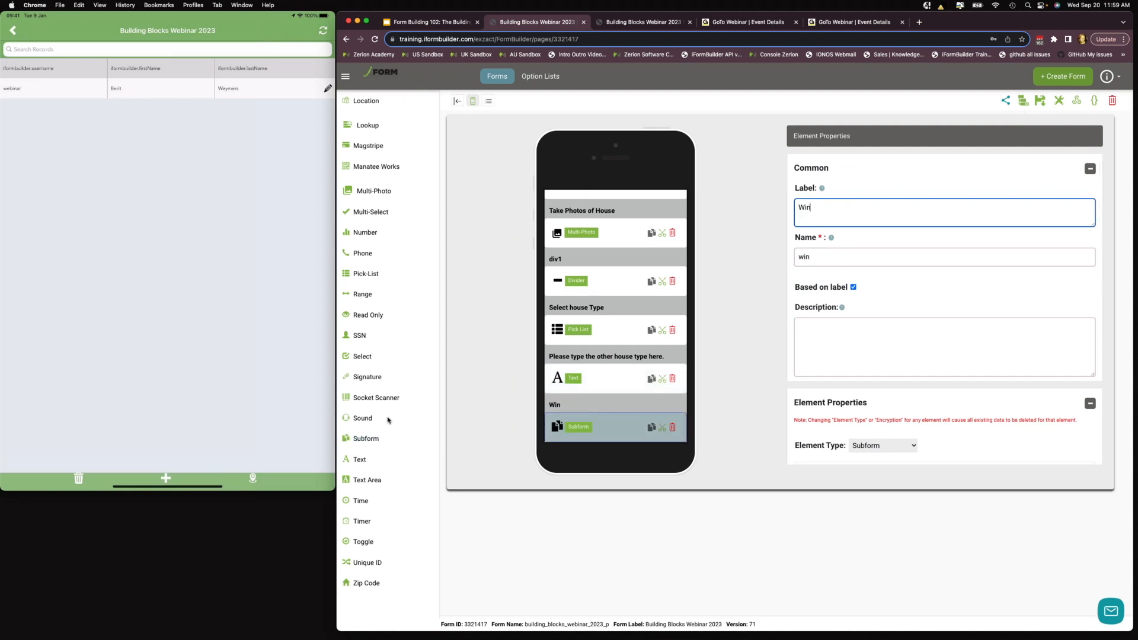
# Examine the Dynamic Value and data size of the Windows on North side number element in the Building Blocks Webinar 2023 Calculations form
pyautogui.click(636, 24)
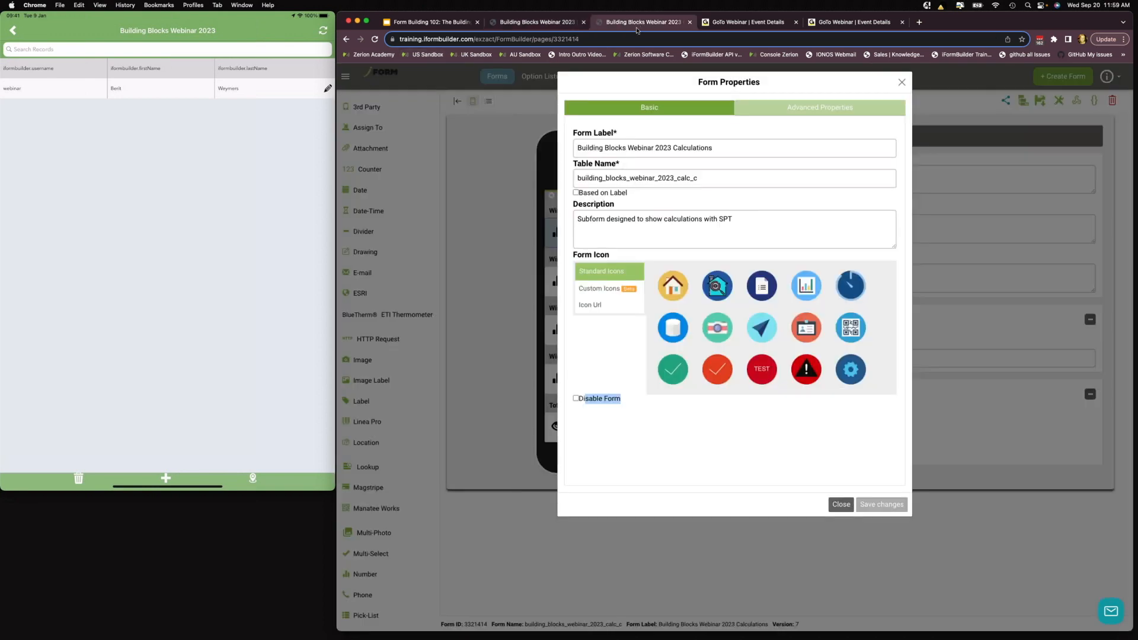
pyautogui.click(841, 505)
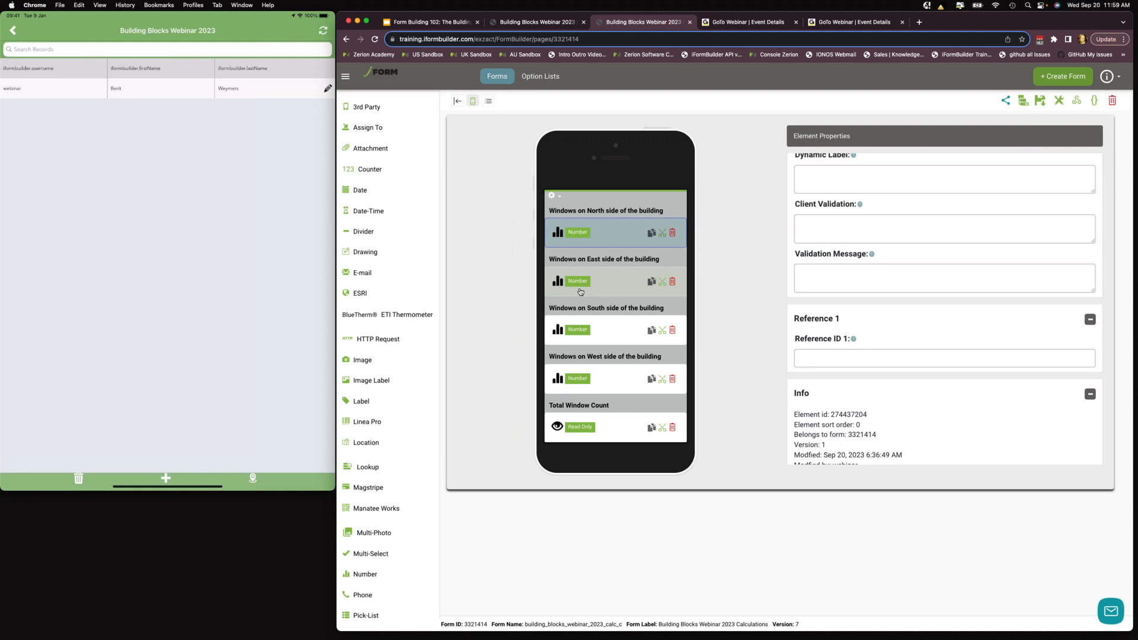
pyautogui.scroll(8, 860, 347)
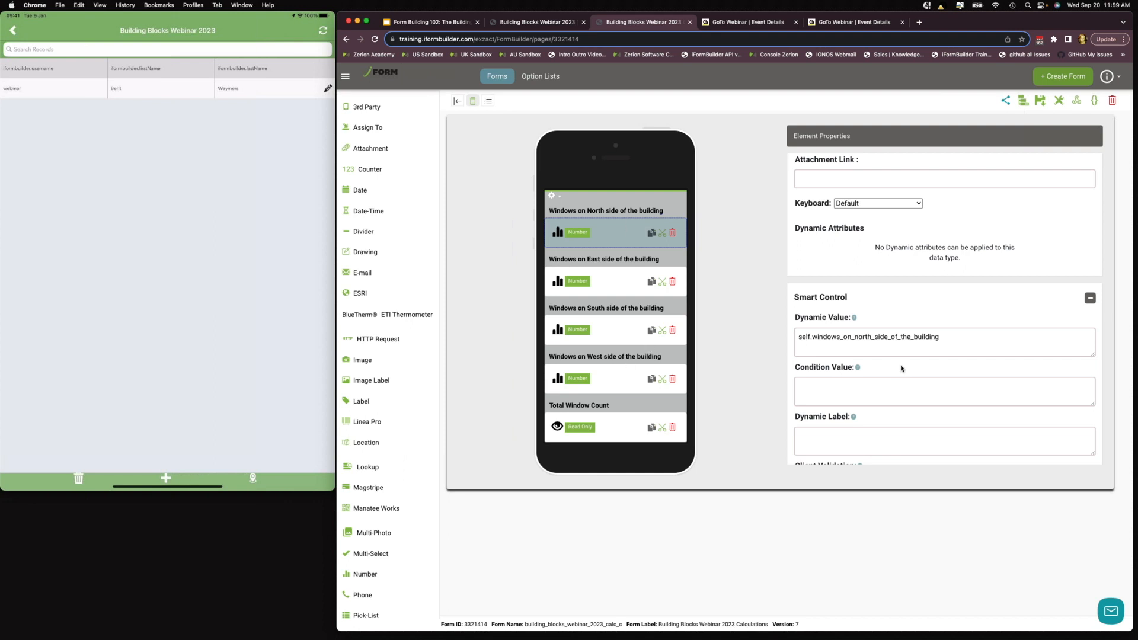
pyautogui.moveTo(943, 337); pyautogui.dragTo(792, 339)
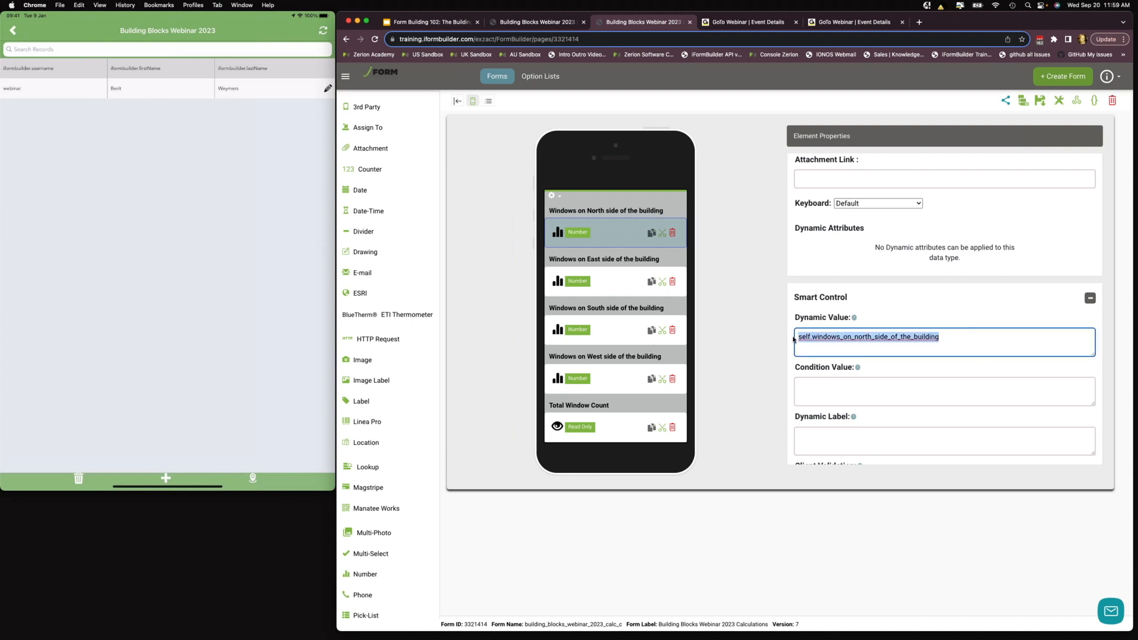
pyautogui.click(809, 338)
pyautogui.doubleClick(809, 336)
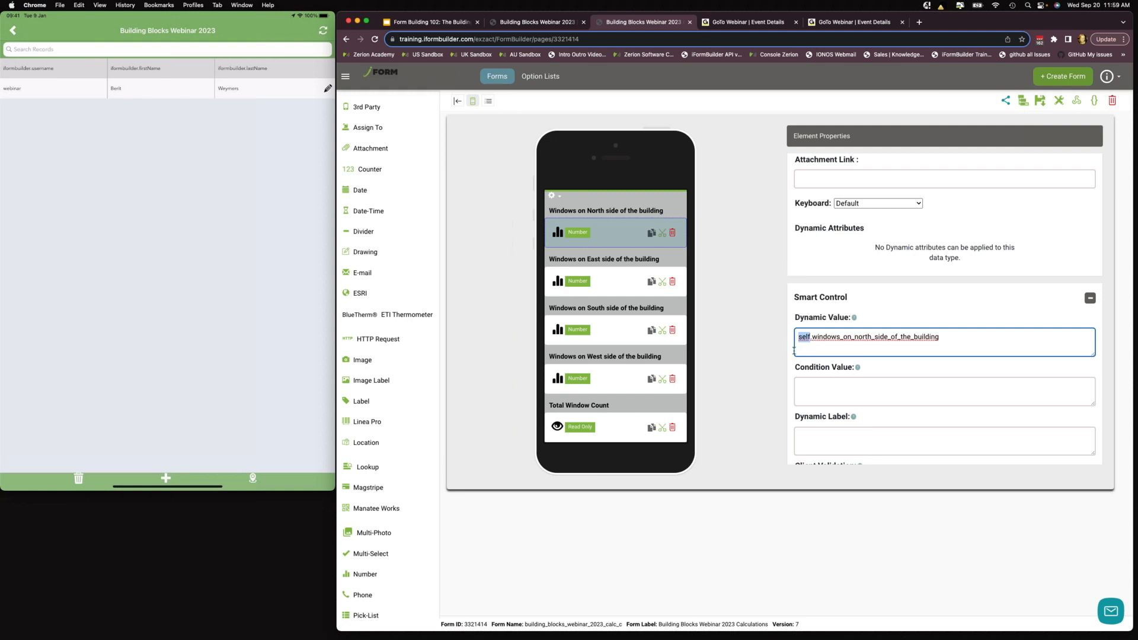
pyautogui.scroll(1, 851, 351)
pyautogui.scroll(4, 851, 350)
pyautogui.click(841, 308)
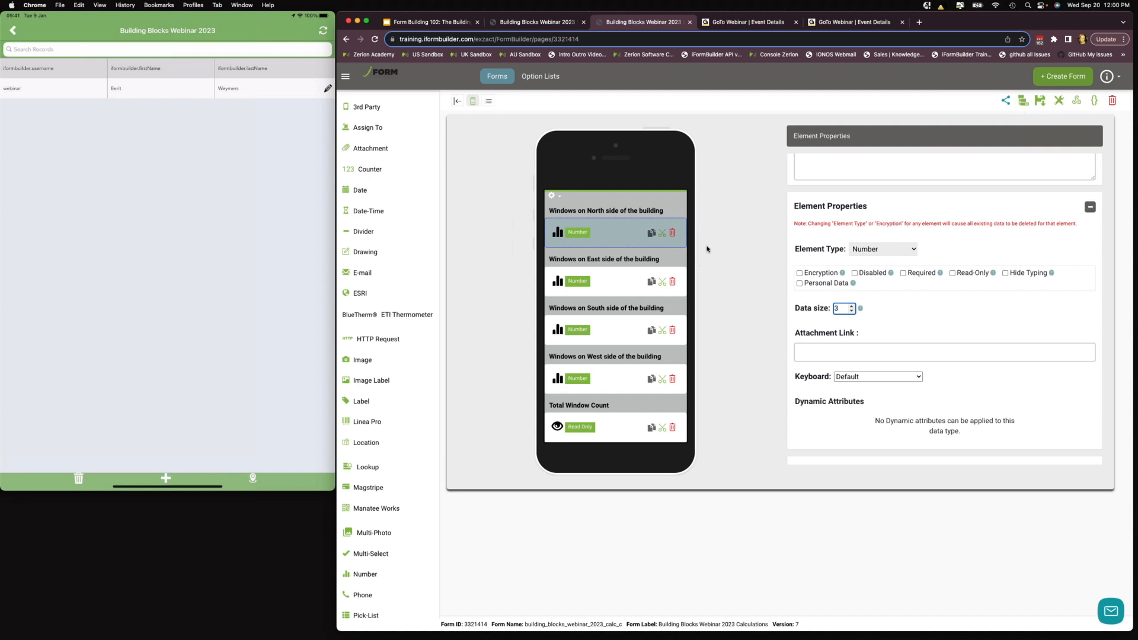
# In the parent form, complete the Subform element's label as "Window count" and link it to the subform building_blocks_webinar_2023_calc_c
pyautogui.click(527, 22)
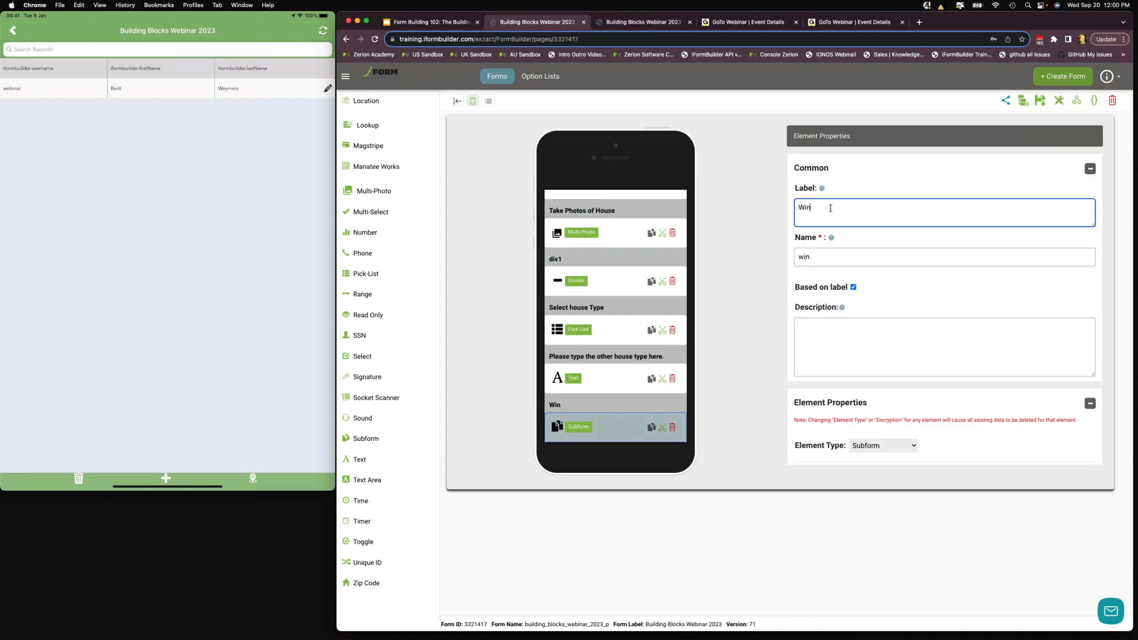
pyautogui.write('dow count')
pyautogui.scroll(-5, 899, 325)
pyautogui.scroll(-4, 899, 326)
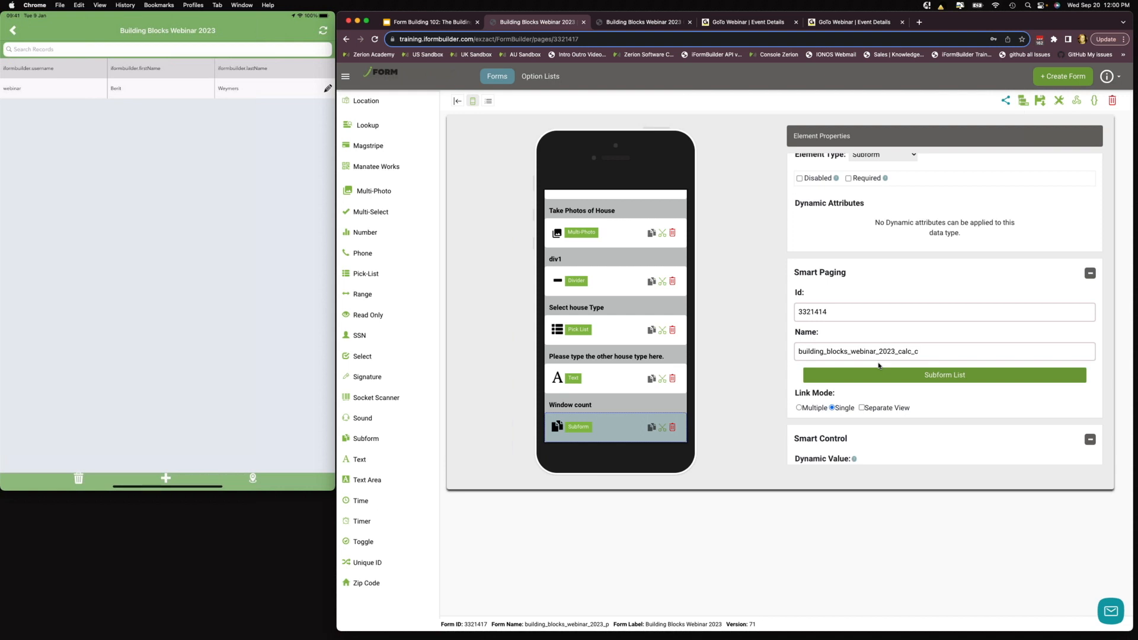
# Set the link mode of the Window count subform element to Multiple and save the parent form
pyautogui.click(897, 380)
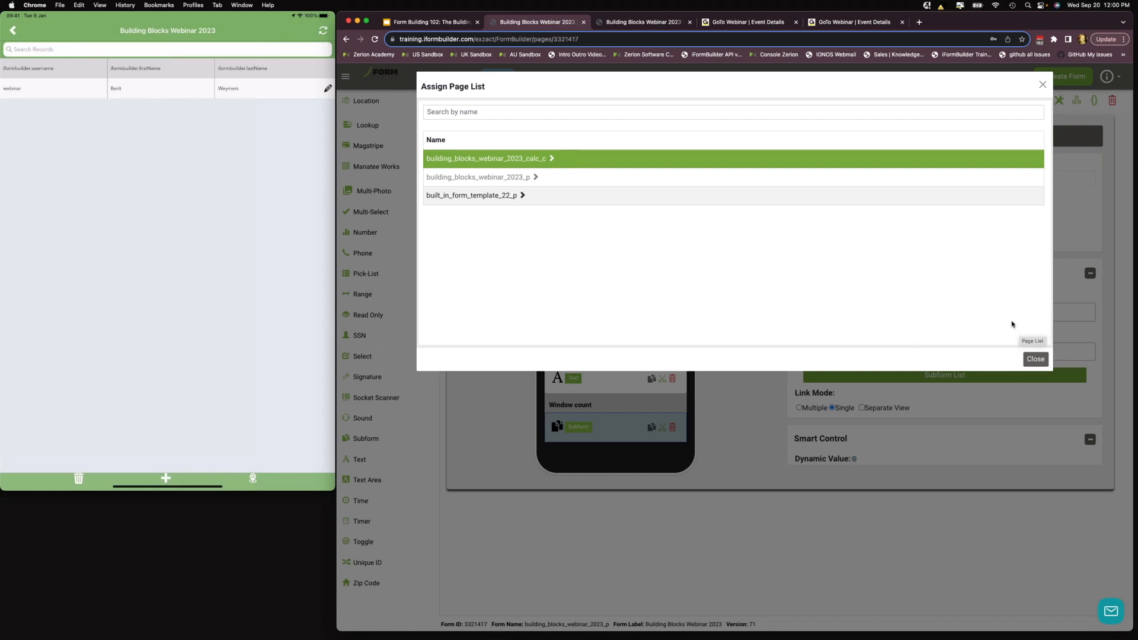
pyautogui.click(1034, 360)
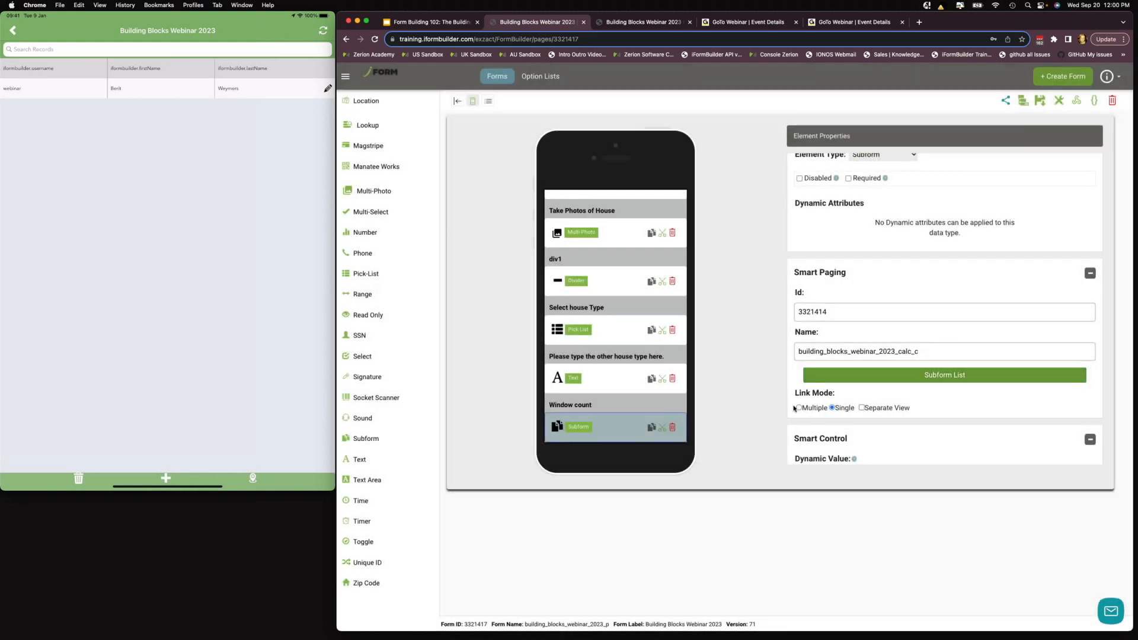
pyautogui.click(799, 407)
pyautogui.click(1041, 100)
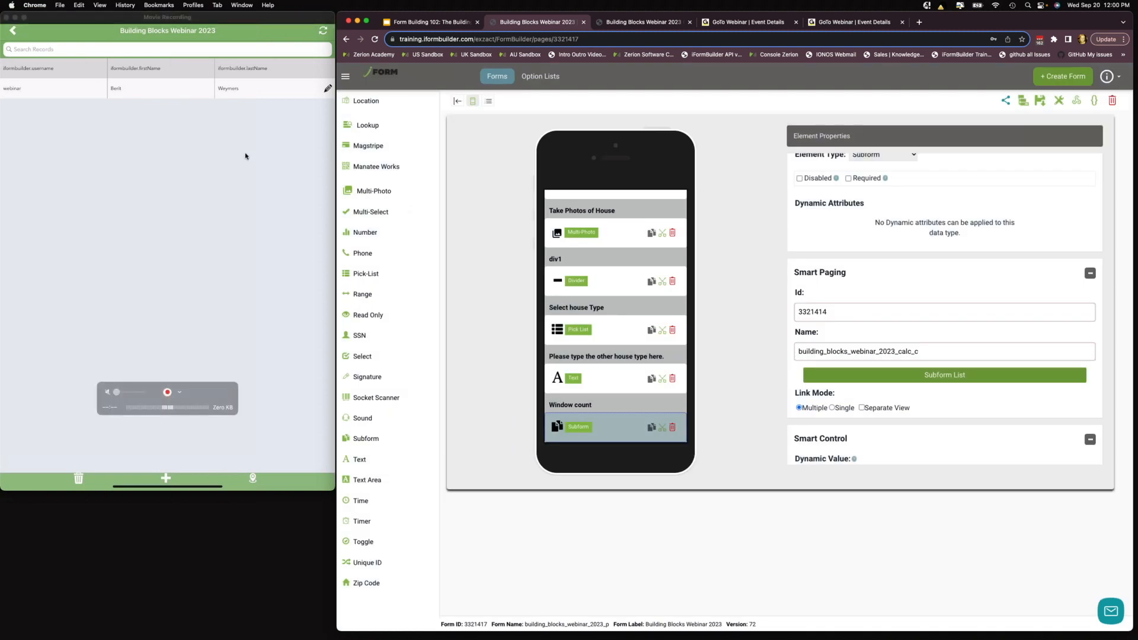
# Review the Announcements slide and the How to Access Getting Started Asynchronous Courses slide in the webinar presentation
pyautogui.click(418, 24)
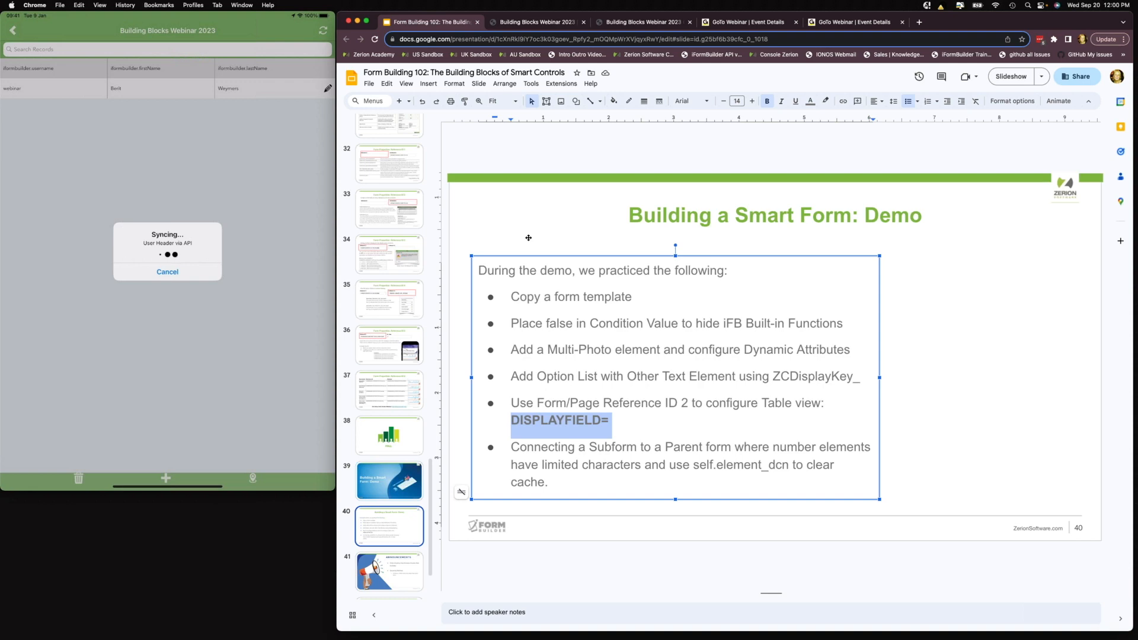
pyautogui.click(381, 571)
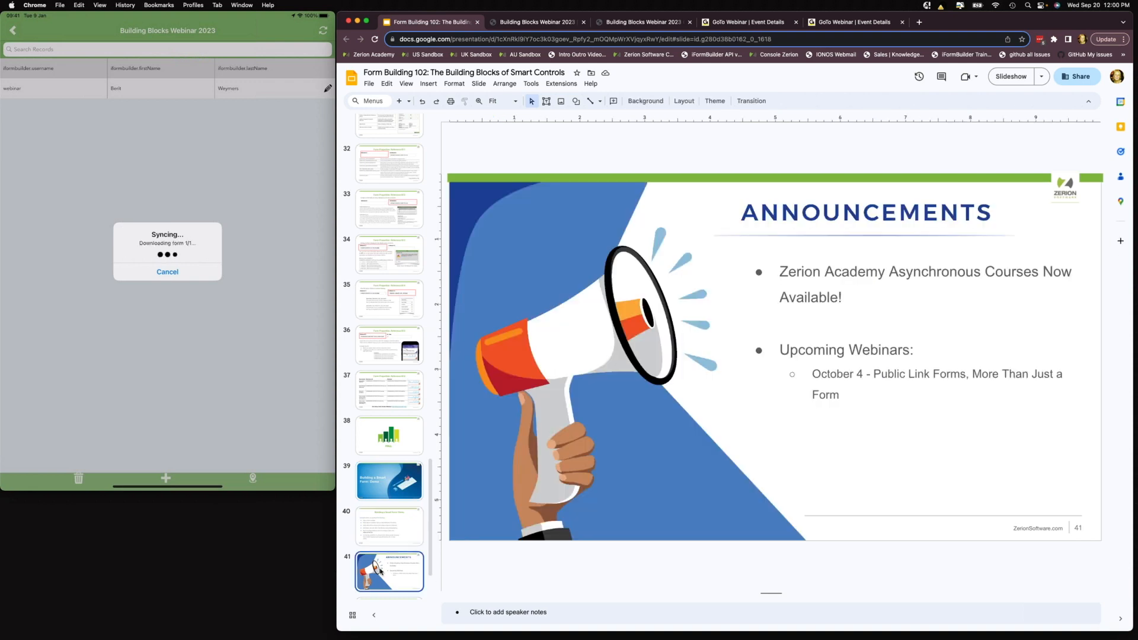
pyautogui.scroll(-1, 500, 440)
pyautogui.scroll(1, 500, 440)
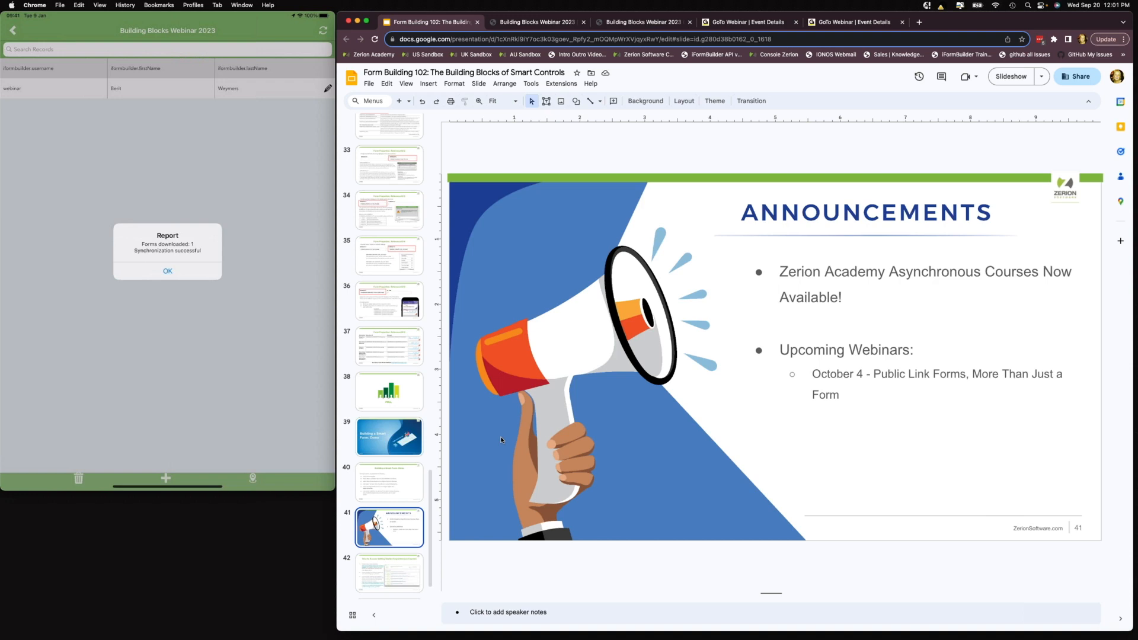
pyautogui.click(391, 574)
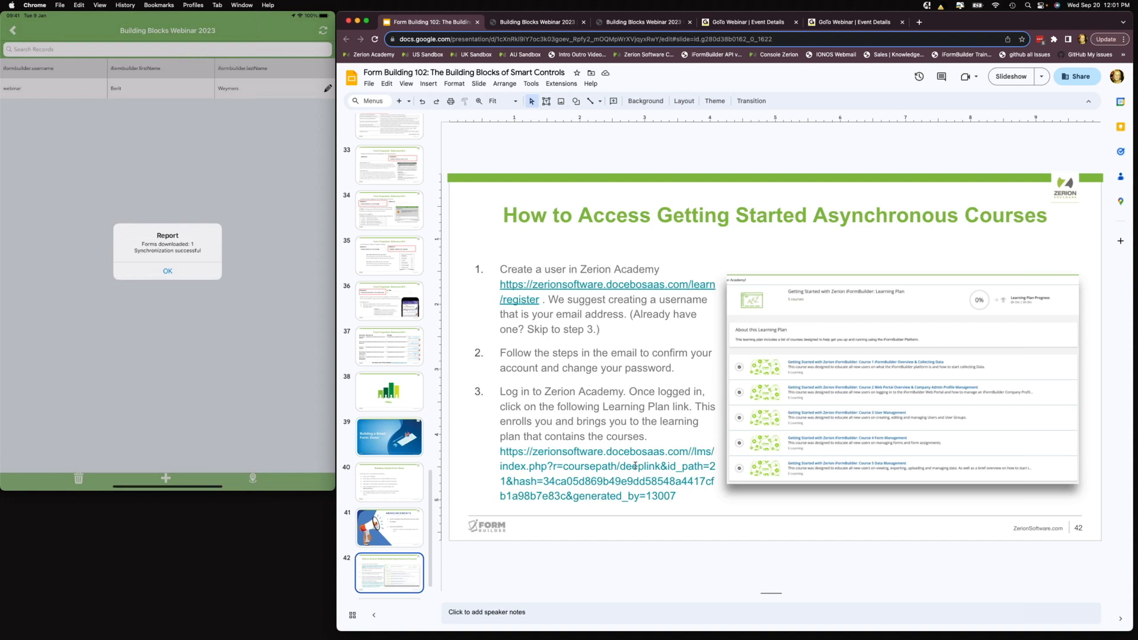
pyautogui.click(415, 521)
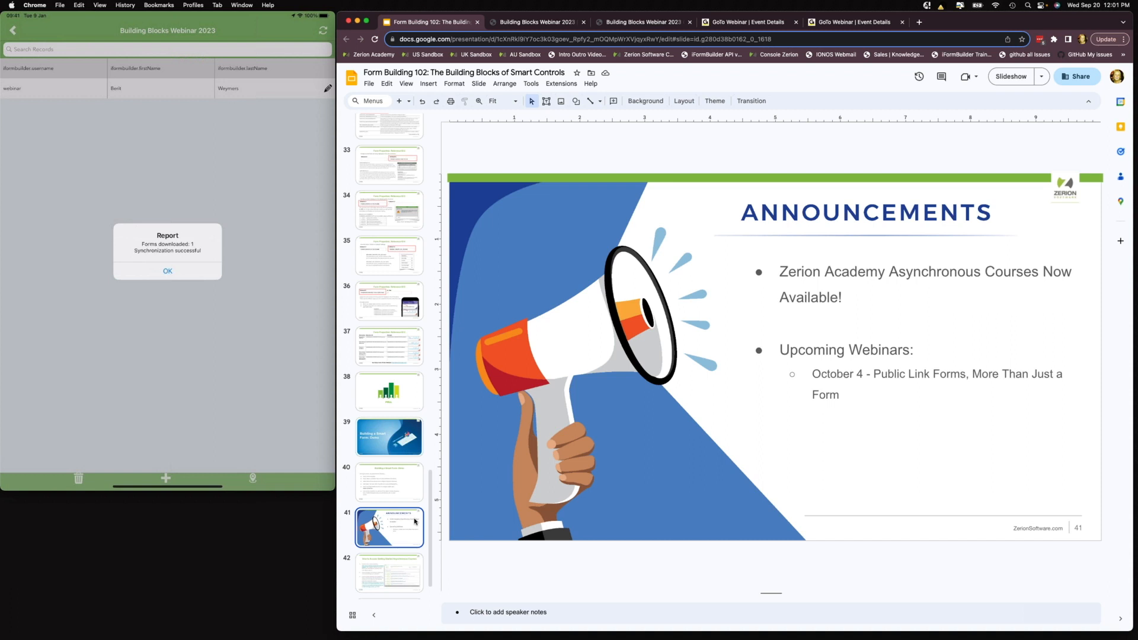
# Dismiss the sync report on the mobile device and choose House Type 2 as the house type in a new record
pyautogui.click(187, 288)
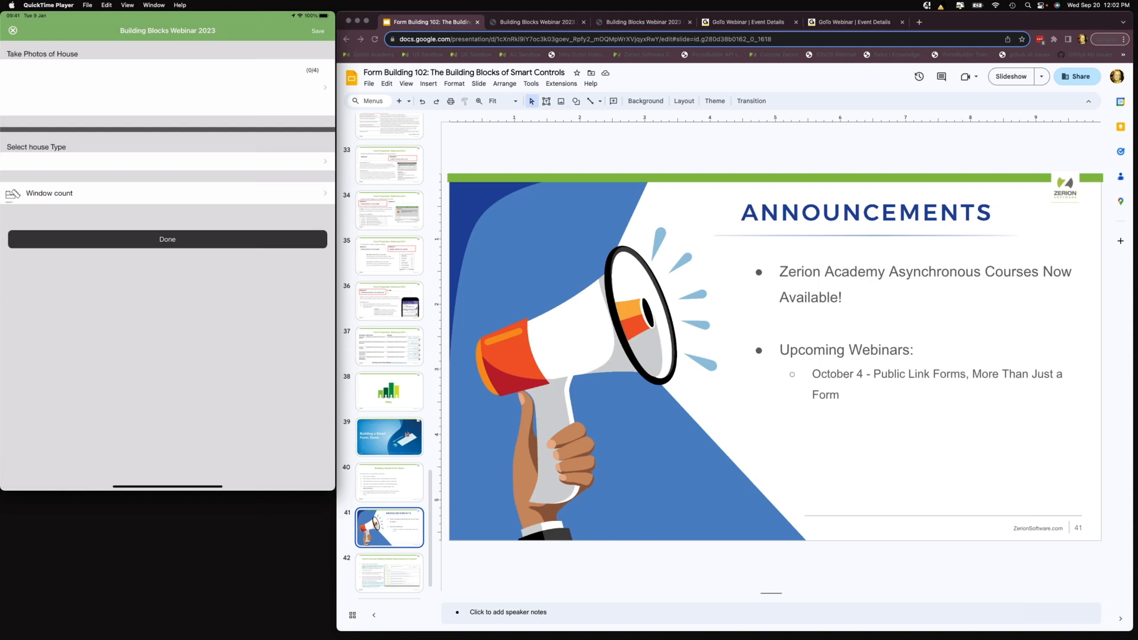
pyautogui.click(167, 161)
pyautogui.click(164, 102)
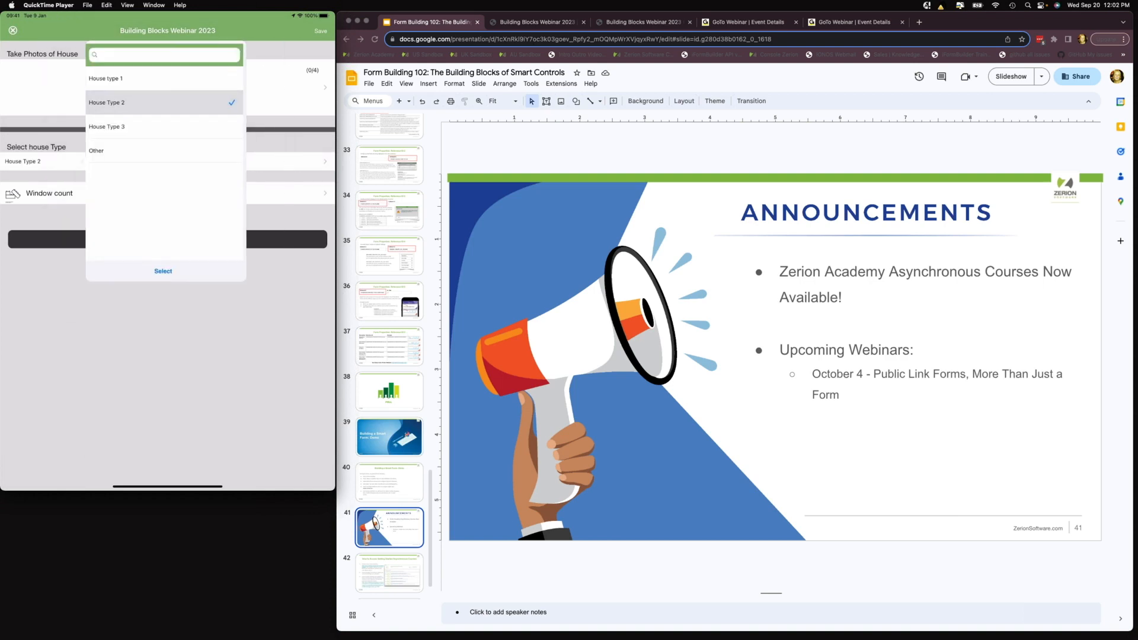
# Open the Window count subform in the test record and enter 4 for Windows on North side of the building
pyautogui.click(167, 194)
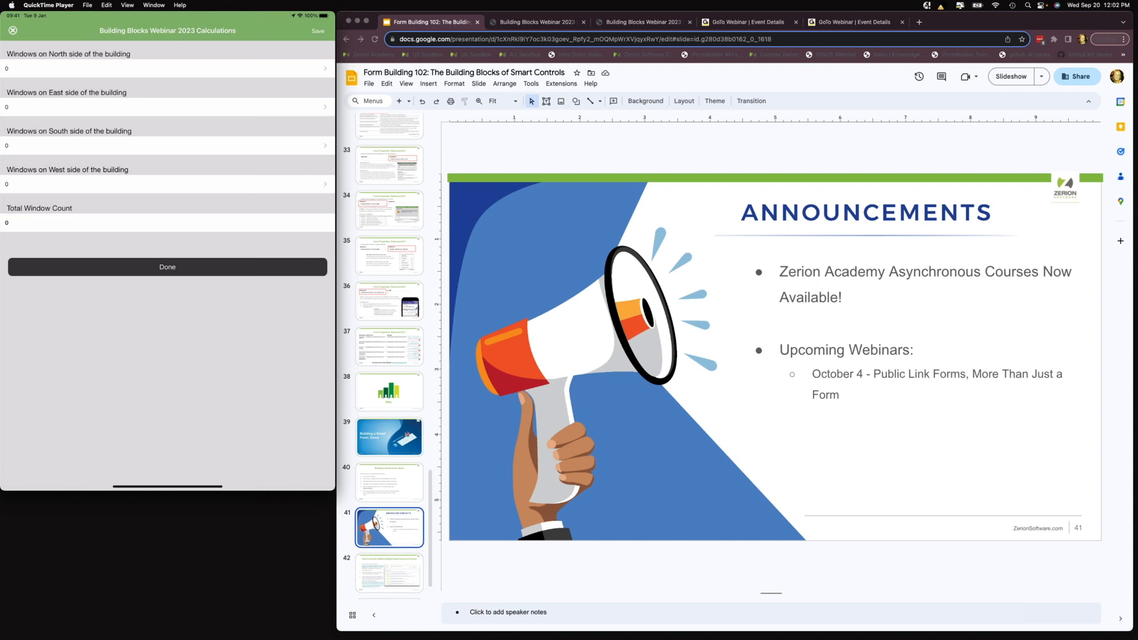
pyautogui.click(168, 68)
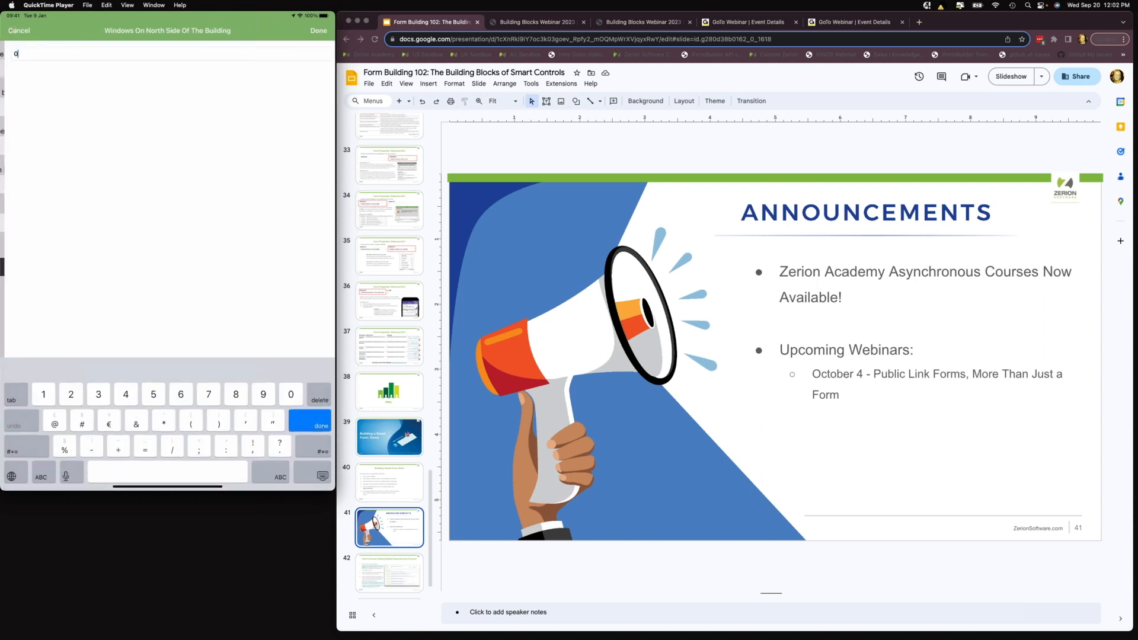
pyautogui.write('4')
pyautogui.press('Return')
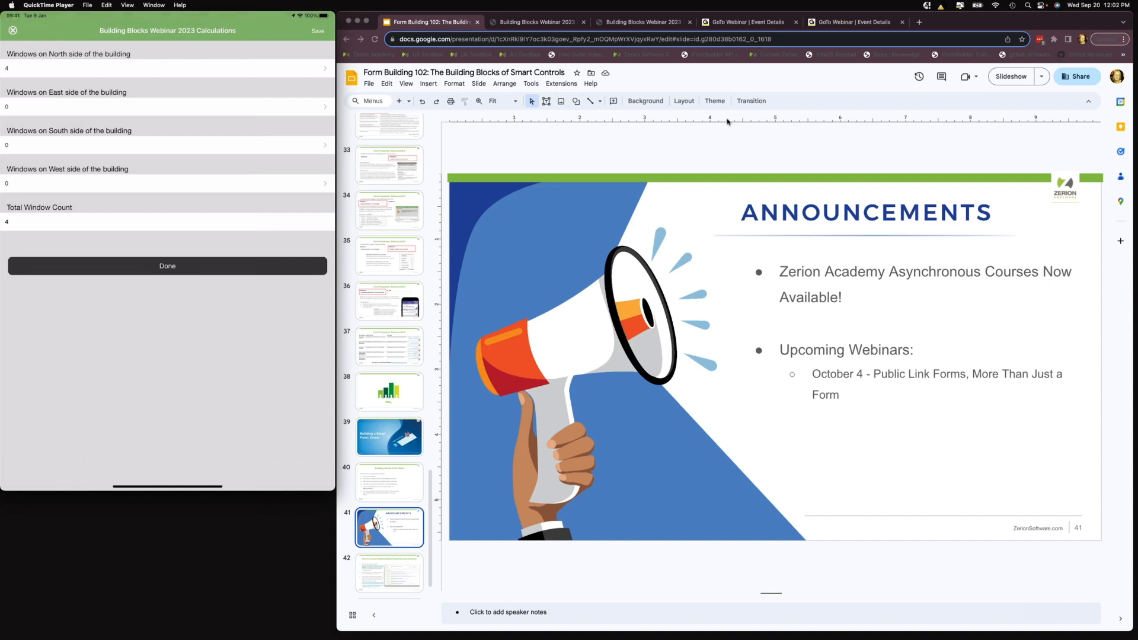
# Examine the Dynamic Value formula of the Total Window Count read-only element in the Building Blocks Webinar 2023 Calculations form
pyautogui.click(648, 17)
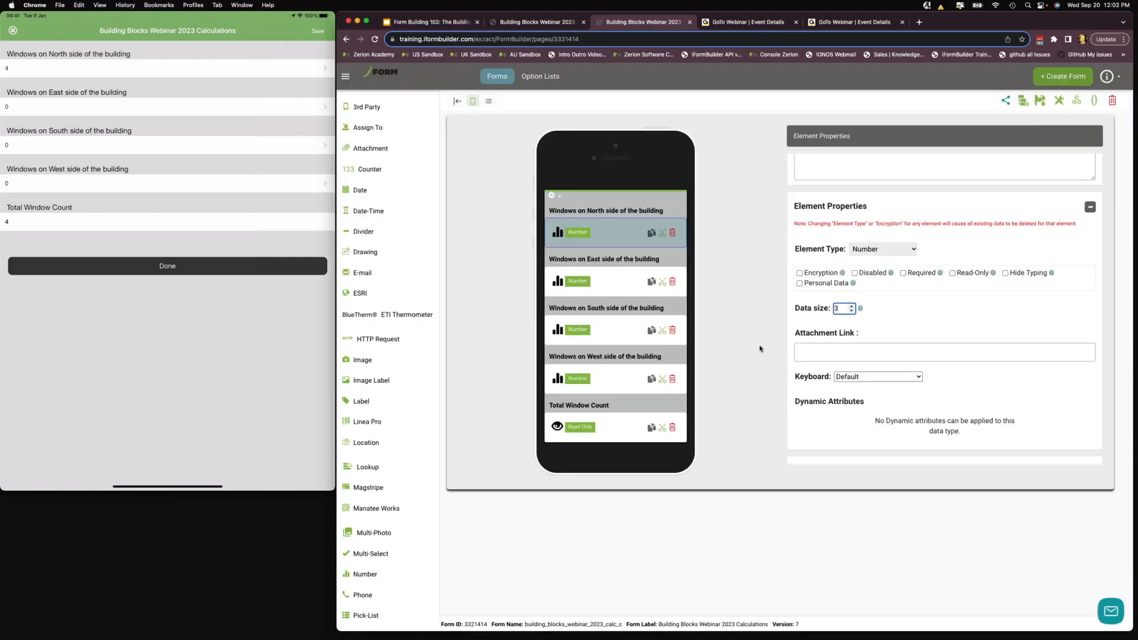
pyautogui.click(630, 418)
pyautogui.scroll(-3, 893, 310)
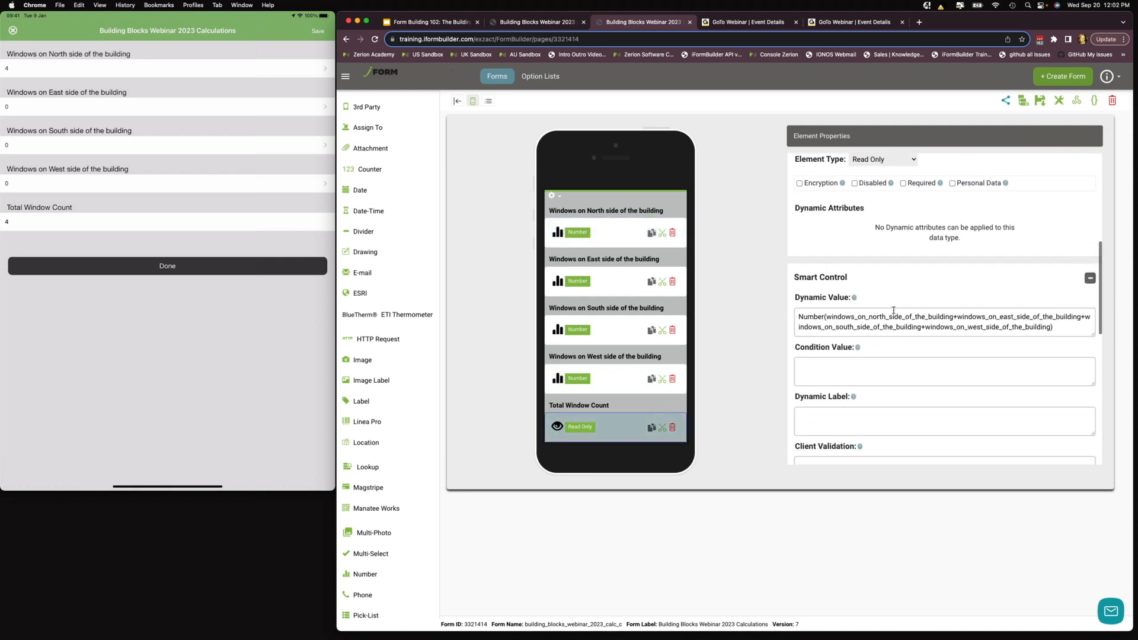
pyautogui.moveTo(1065, 328); pyautogui.dragTo(806, 309)
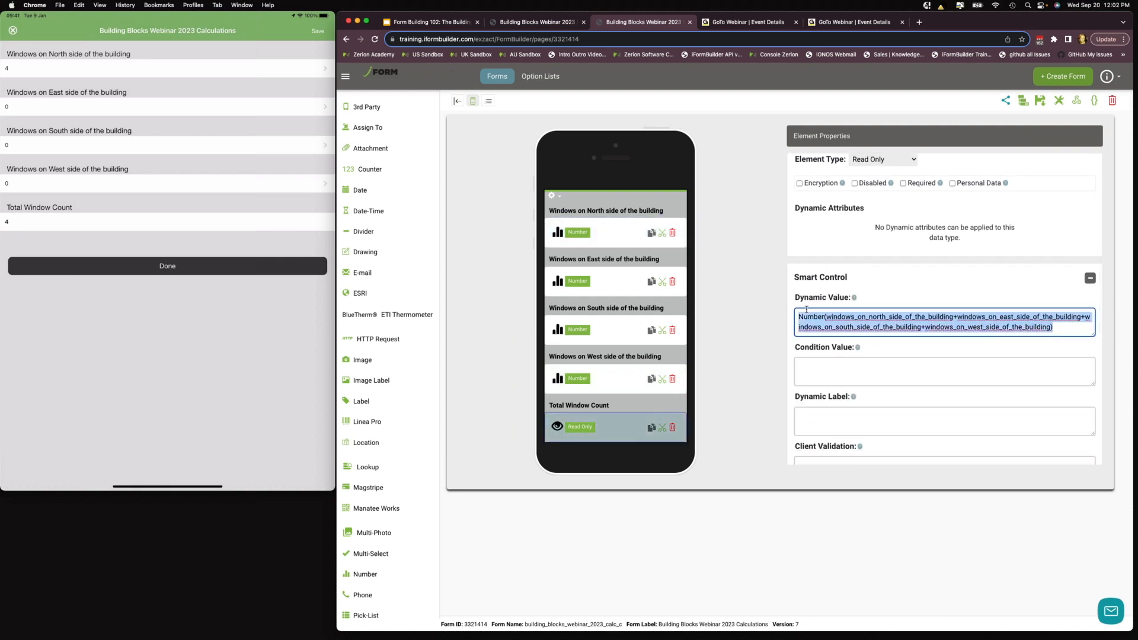